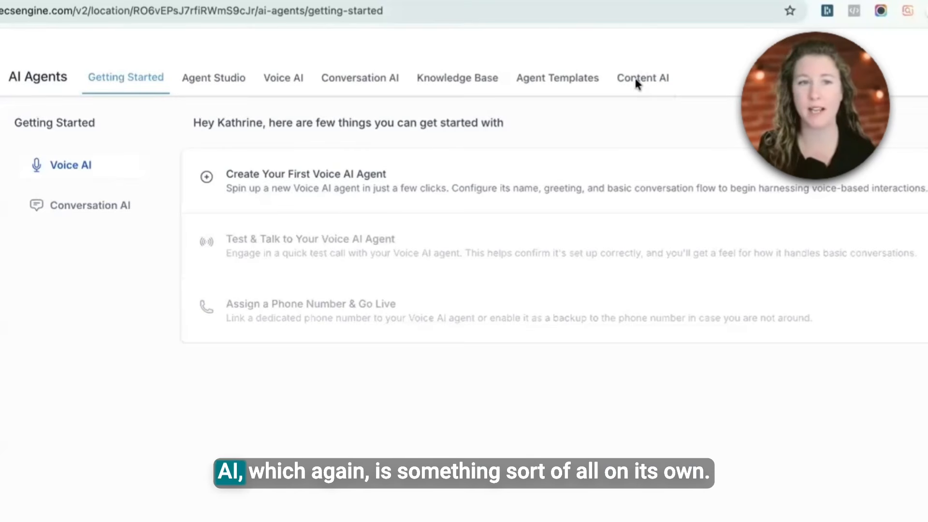
# Step: Open the agent templates and review the details of the Samantha voice agent template before closing it
pyautogui.click(575, 79)
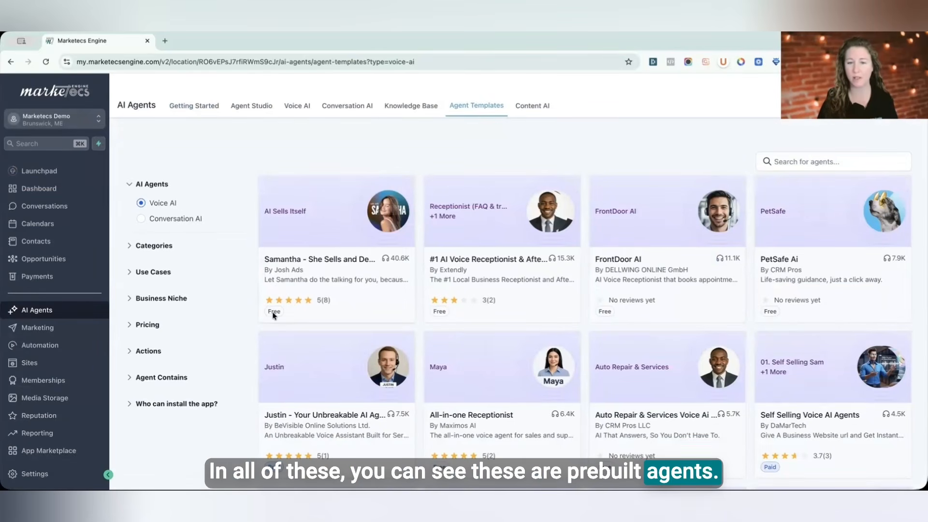
pyautogui.scroll(-1, 270, 430)
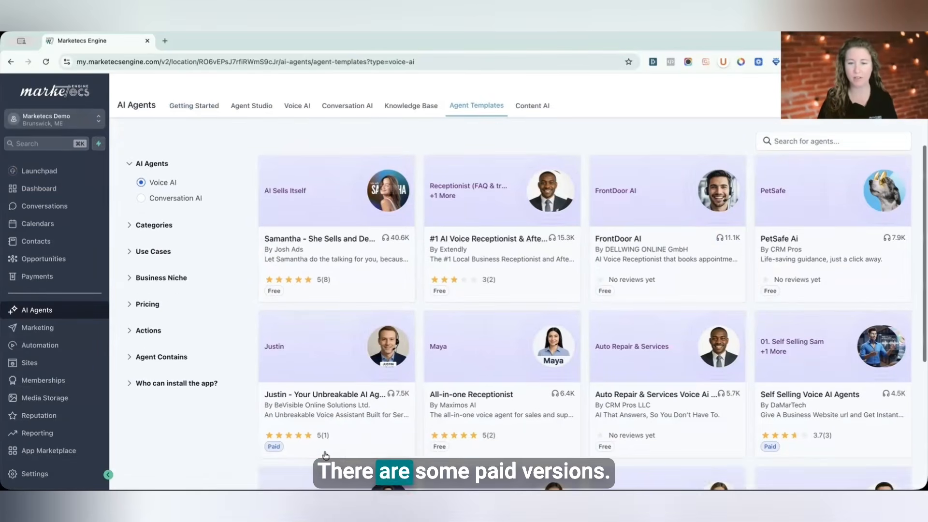
pyautogui.click(332, 251)
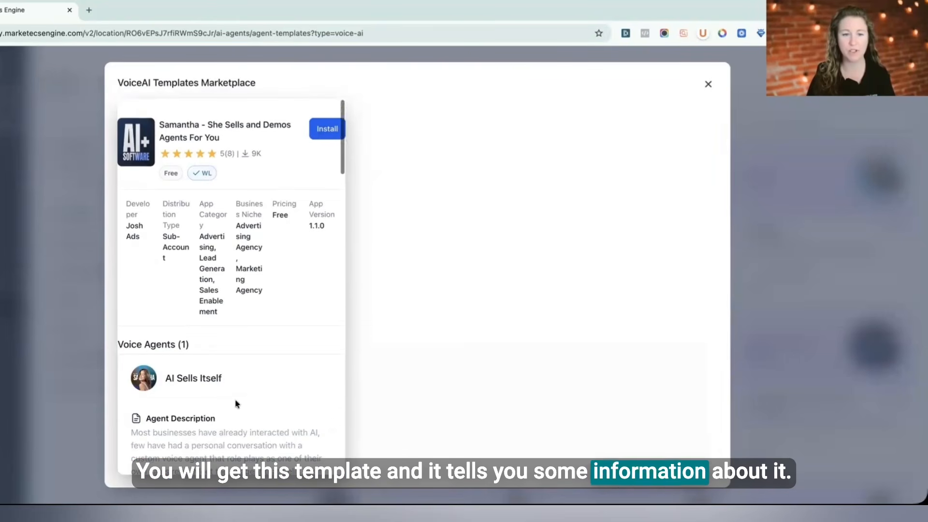
pyautogui.scroll(-10, 236, 404)
pyautogui.scroll(-10, 237, 404)
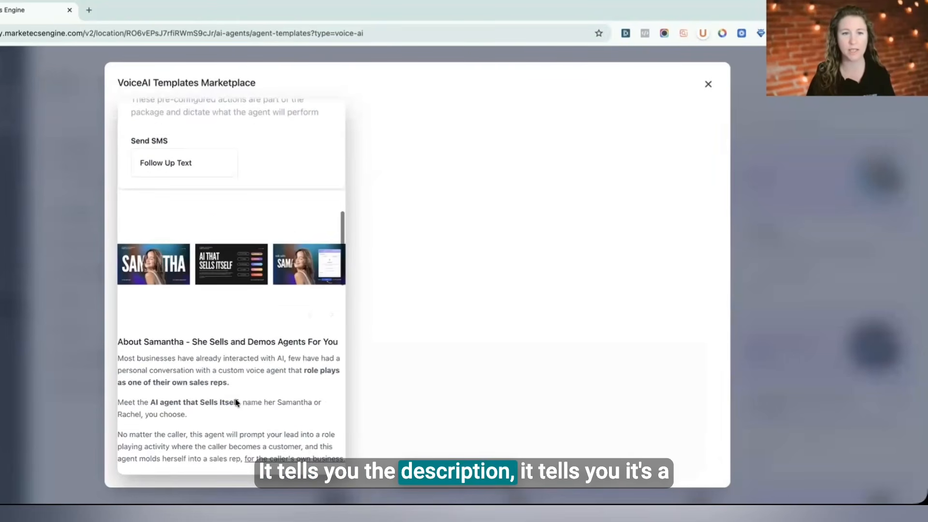
pyautogui.scroll(-10, 235, 394)
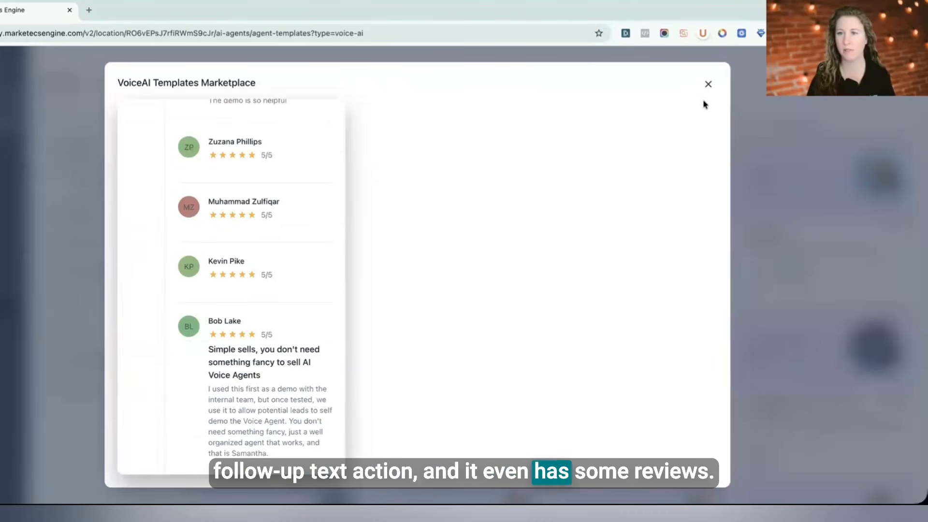
pyautogui.click(708, 86)
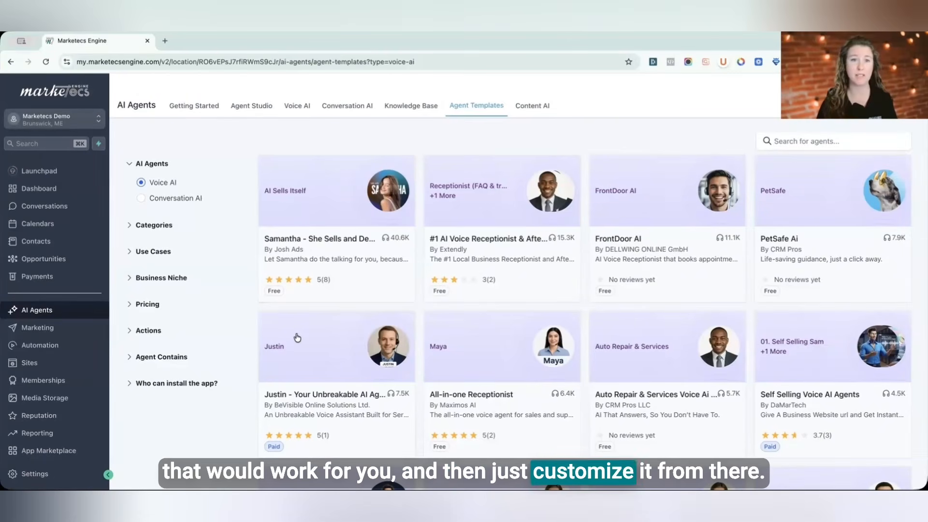
# Step: View the Getting Started checklist for Conversation AI agents
pyautogui.click(180, 109)
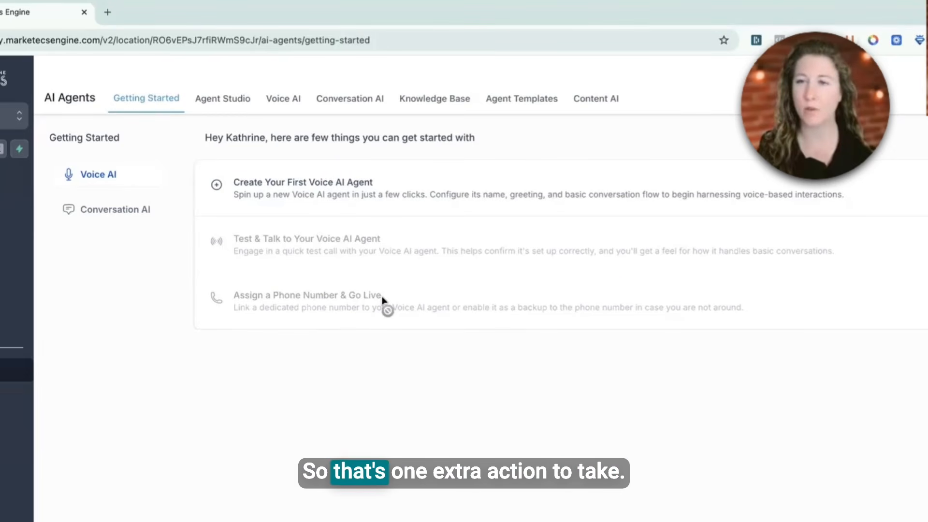
pyautogui.click(130, 219)
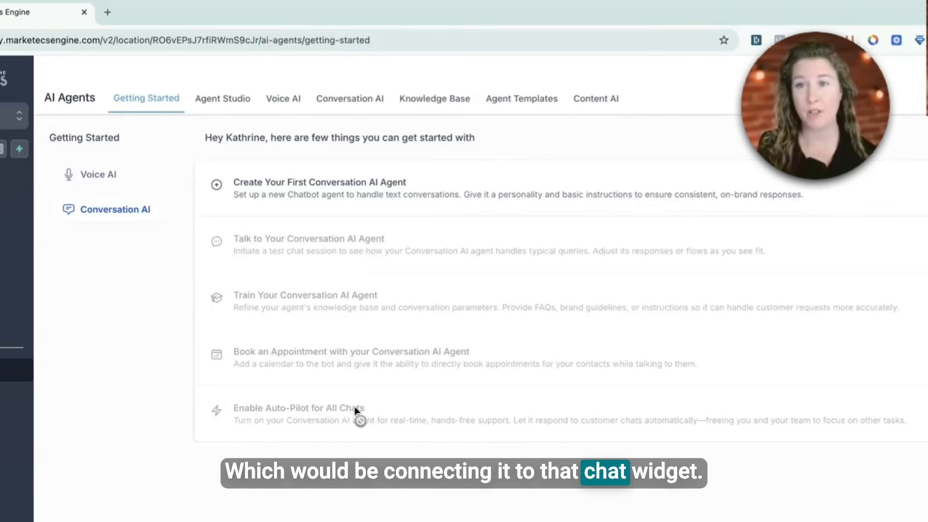
# Step: Create a new knowledge base named Test case with the description "description"
pyautogui.click(428, 102)
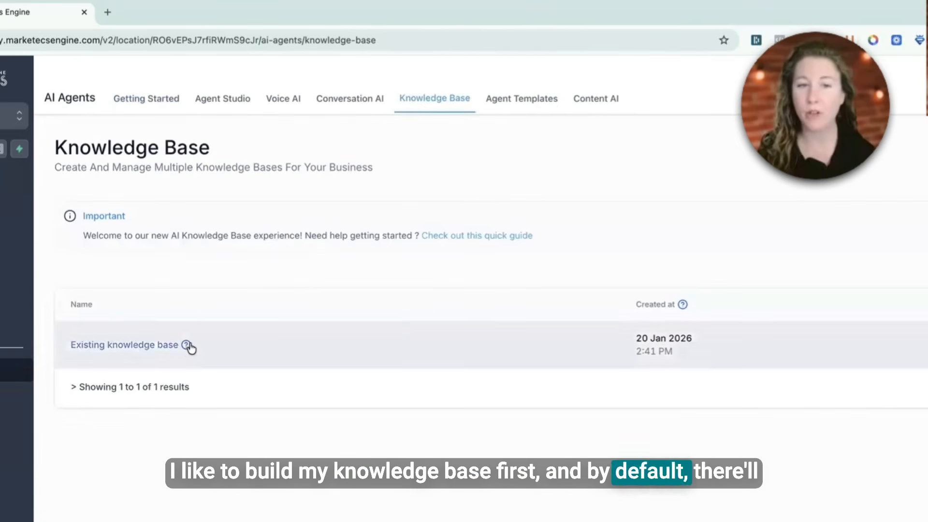
pyautogui.moveTo(186, 345)
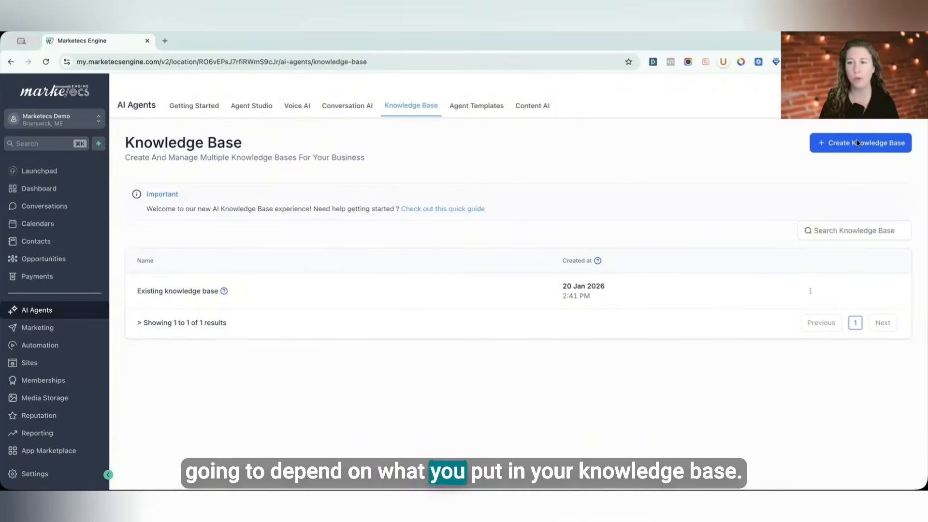
pyautogui.click(857, 143)
pyautogui.click(471, 243)
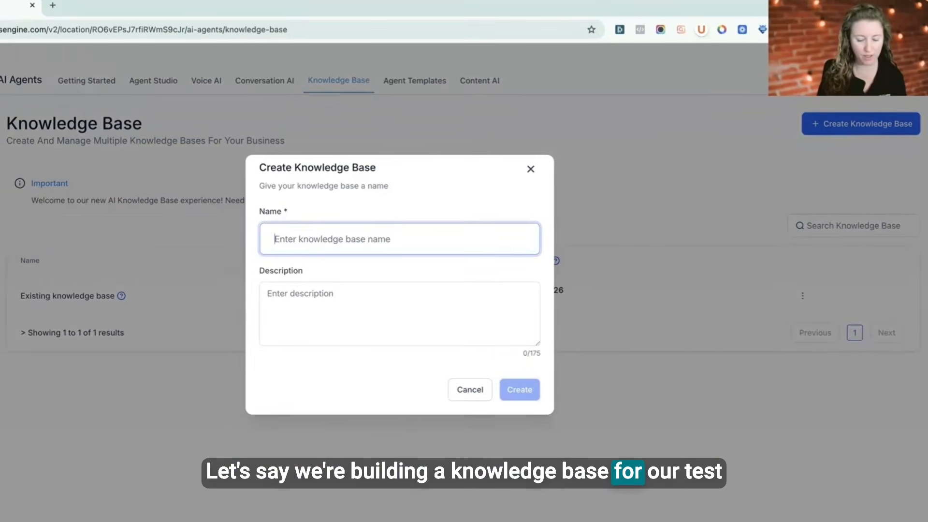
pyautogui.write('Test case')
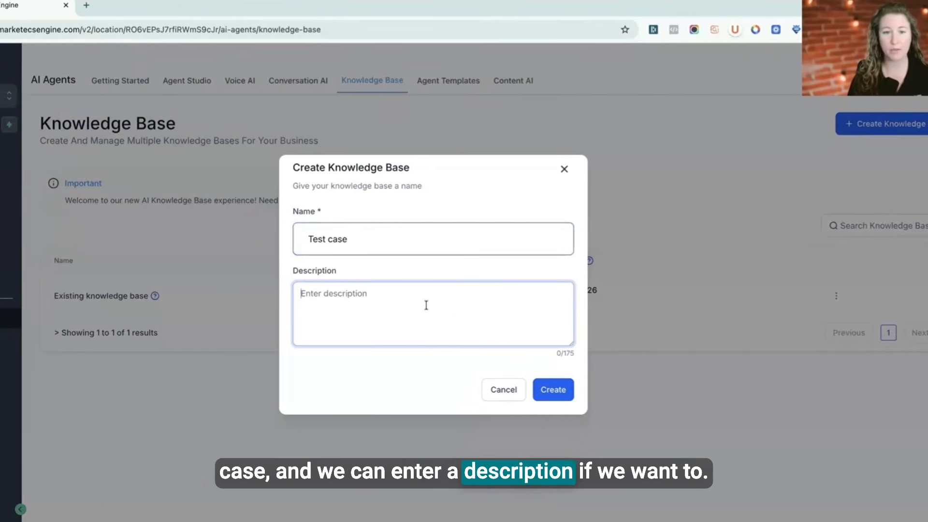
pyautogui.write('description')
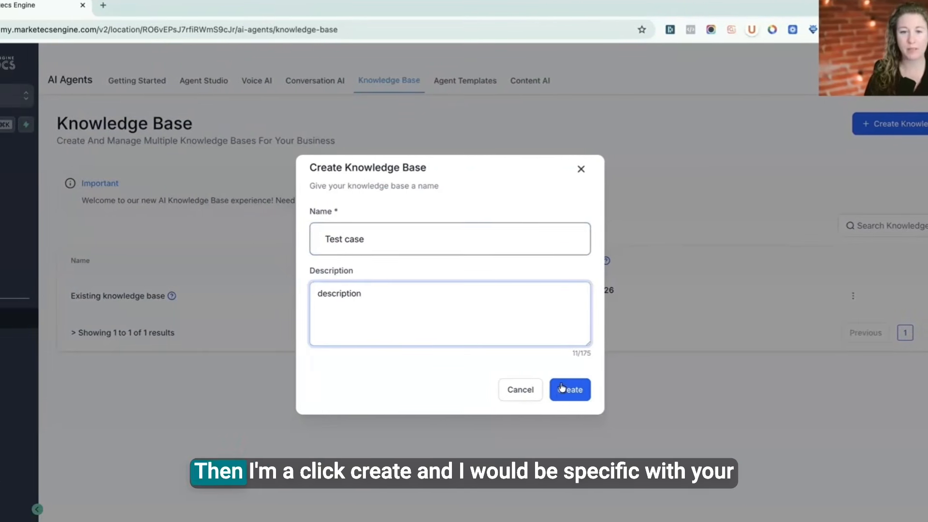
pyautogui.click(565, 389)
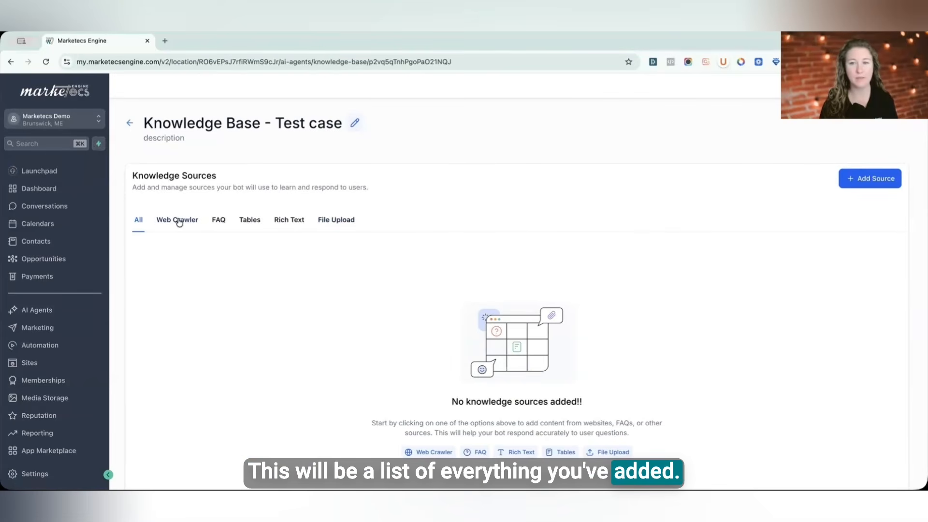
# Step: Browse the knowledge source categories of the Test case knowledge base
pyautogui.click(179, 221)
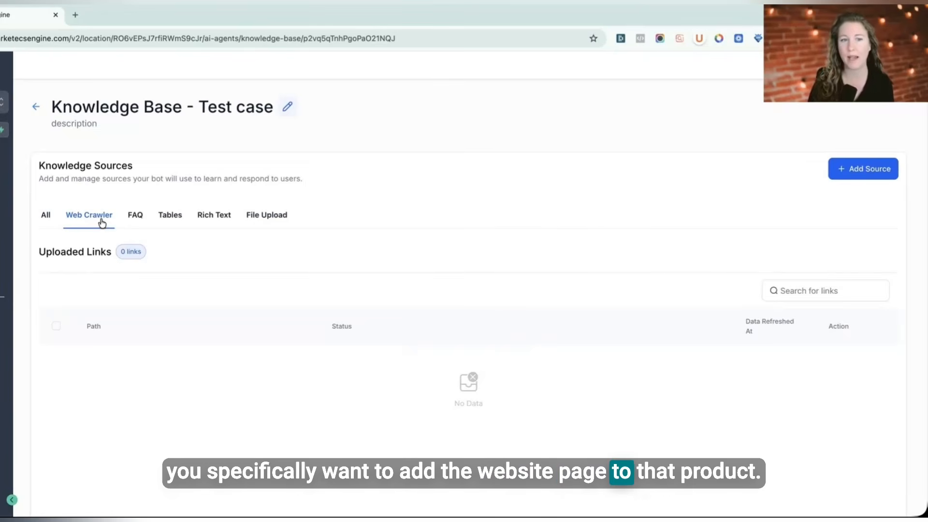
pyautogui.click(142, 216)
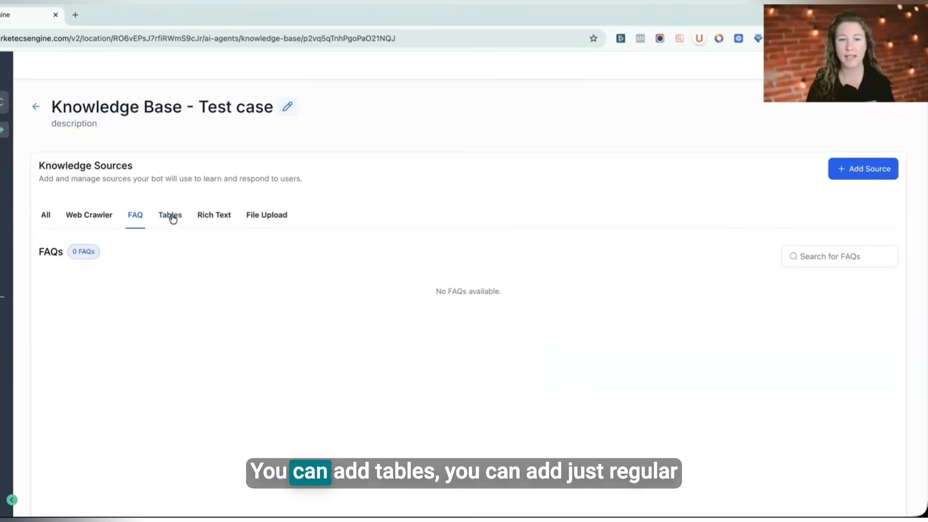
pyautogui.click(261, 215)
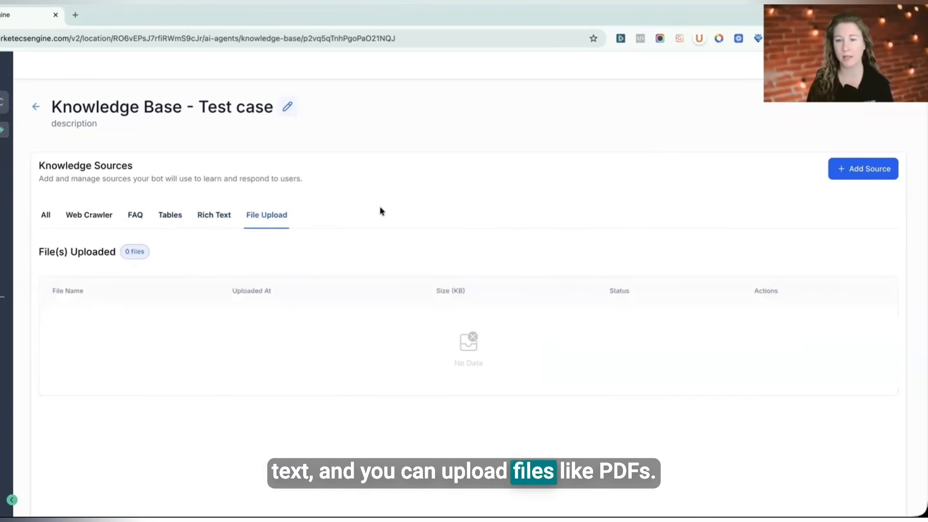
pyautogui.click(136, 216)
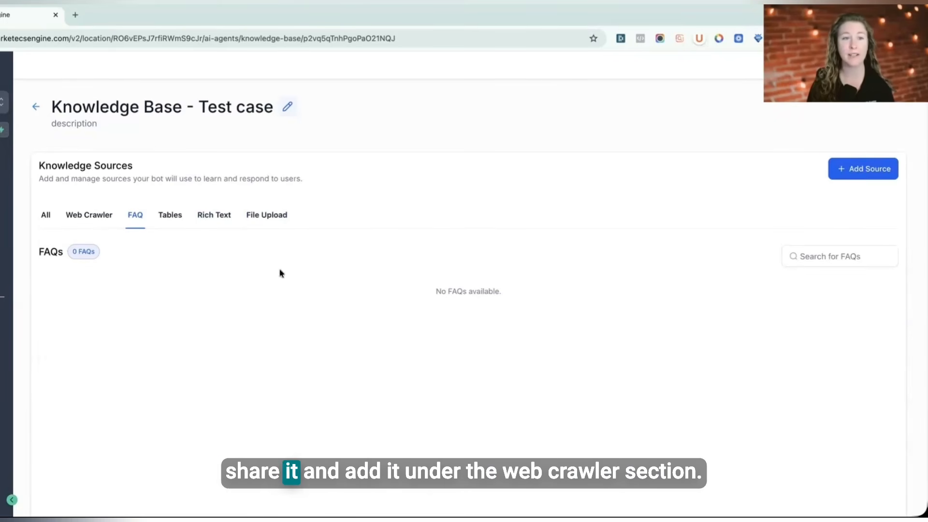
pyautogui.click(119, 214)
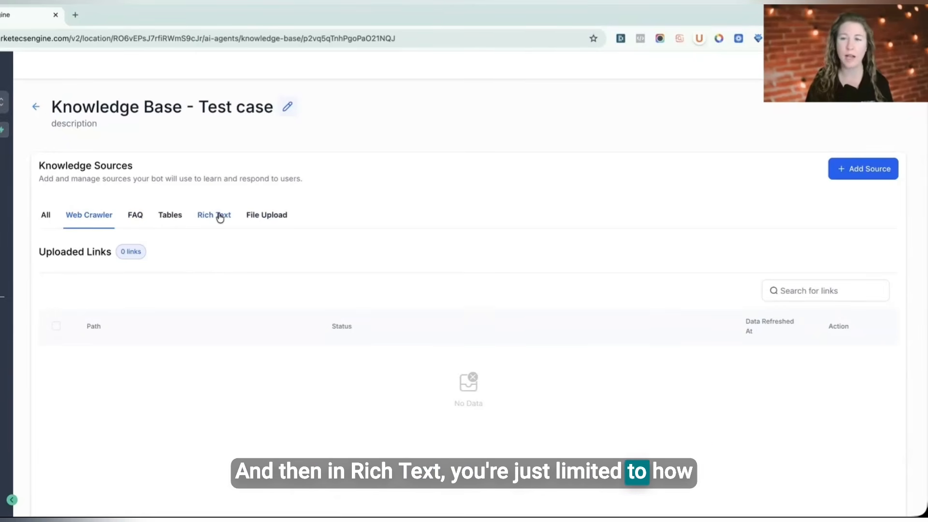
pyautogui.click(94, 218)
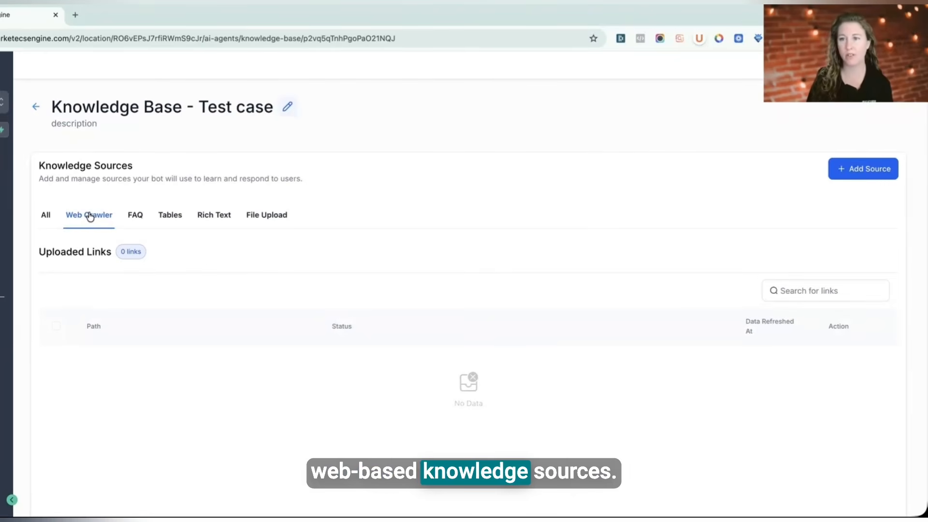
# Step: Review the Web Crawler source's URL scope options without adding a source, then return to the knowledge base list
pyautogui.click(855, 170)
pyautogui.click(863, 70)
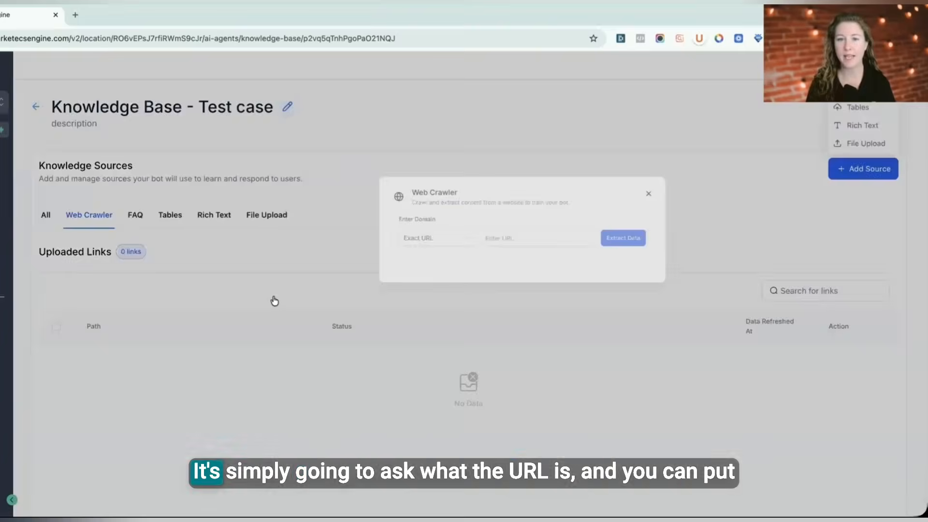
pyautogui.click(303, 303)
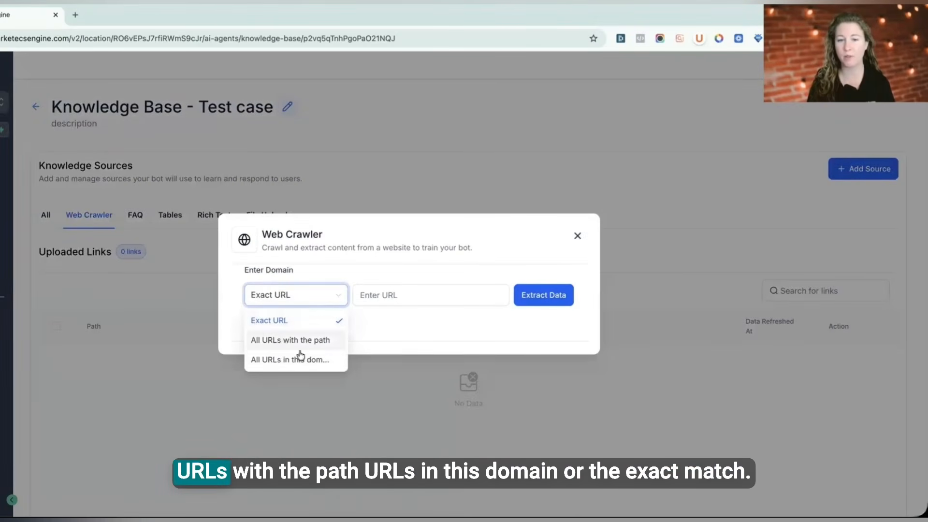
pyautogui.click(290, 362)
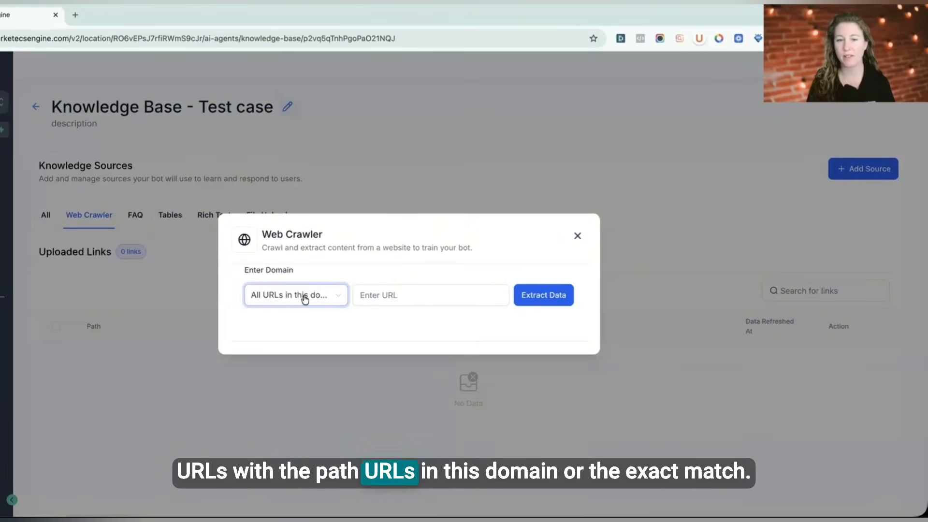
pyautogui.click(319, 302)
pyautogui.click(283, 320)
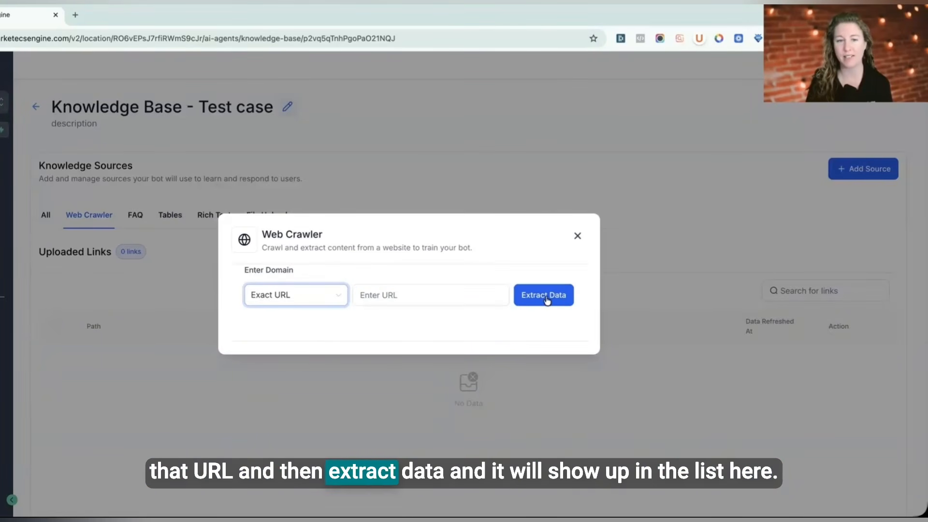
pyautogui.click(578, 235)
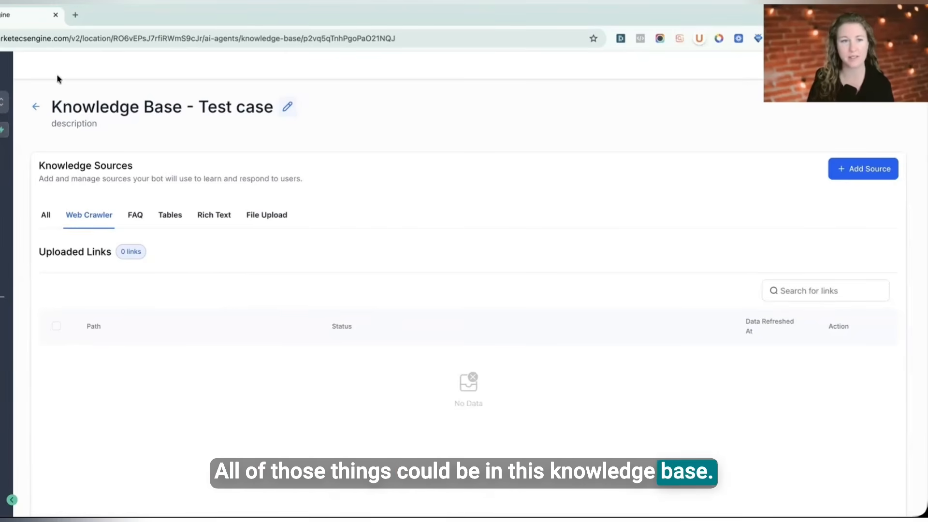
pyautogui.click(36, 106)
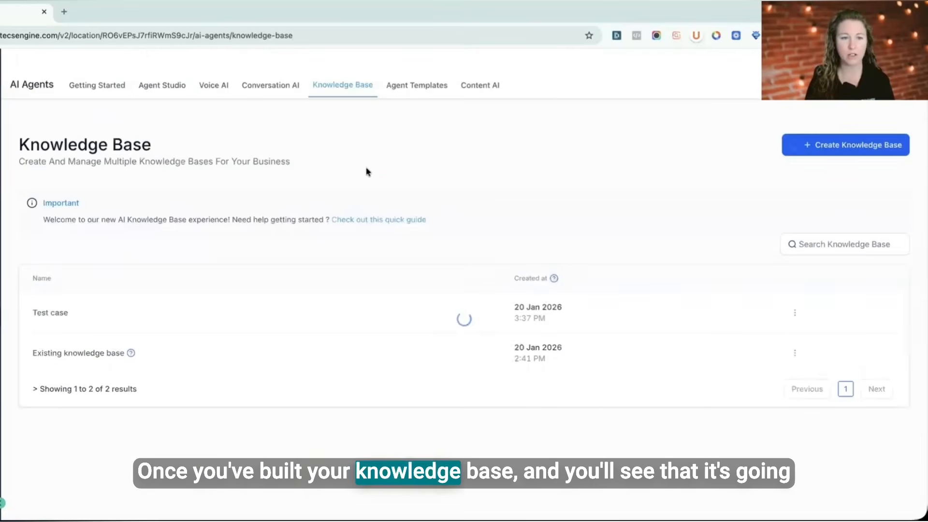
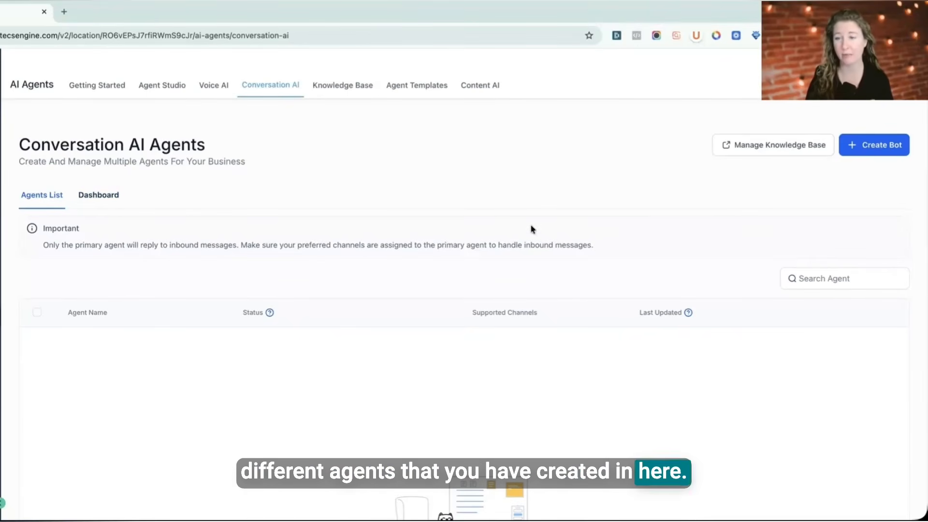
# Step: Start creating a new bot with the Guided Form Setup and the General Q&A bot type
pyautogui.click(874, 147)
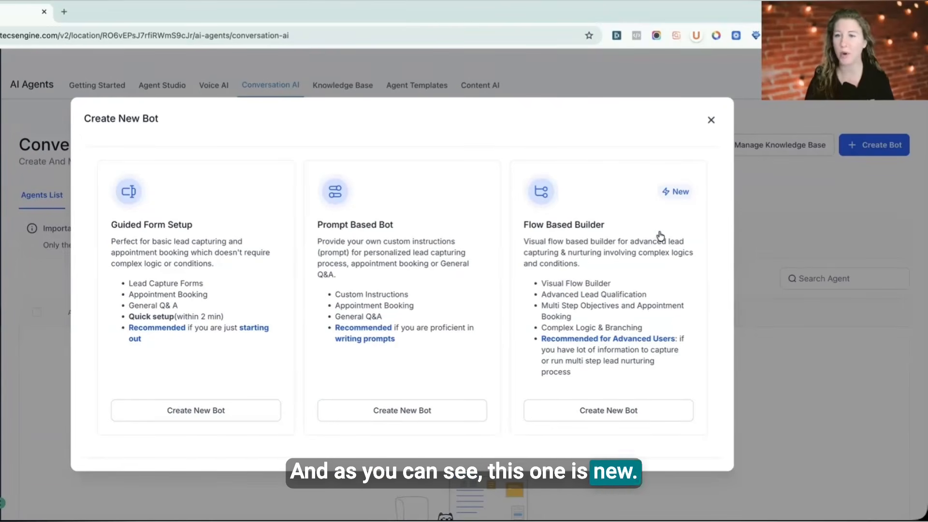
pyautogui.click(192, 412)
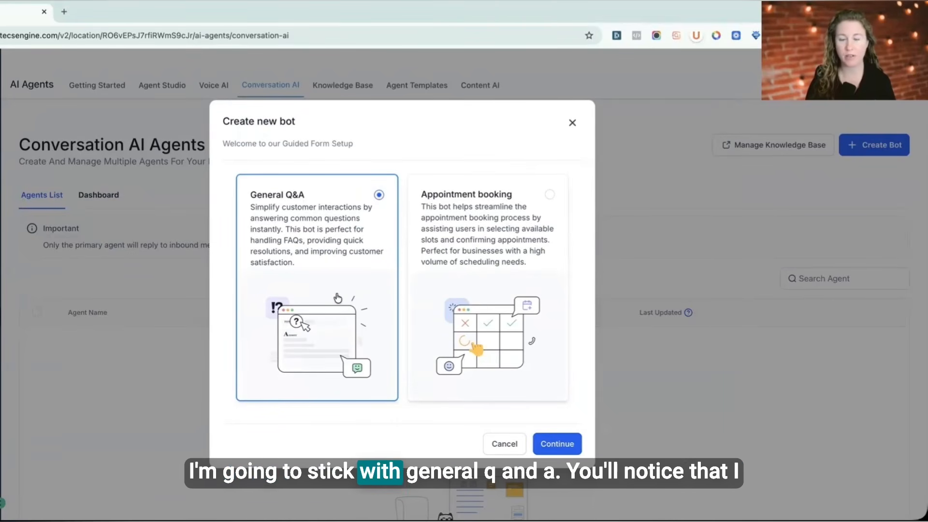
pyautogui.click(557, 444)
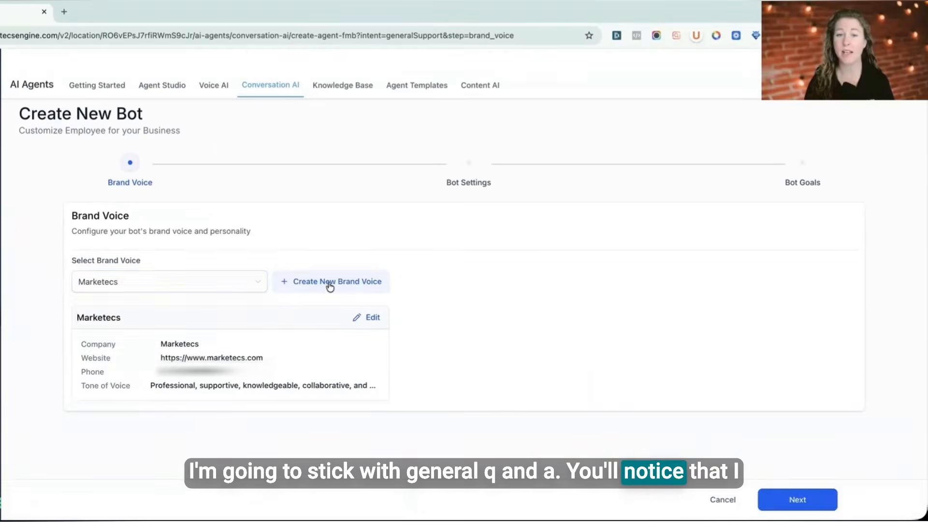
# Step: Look through the available brand voices and the form for creating a new brand voice without saving one
pyautogui.click(172, 289)
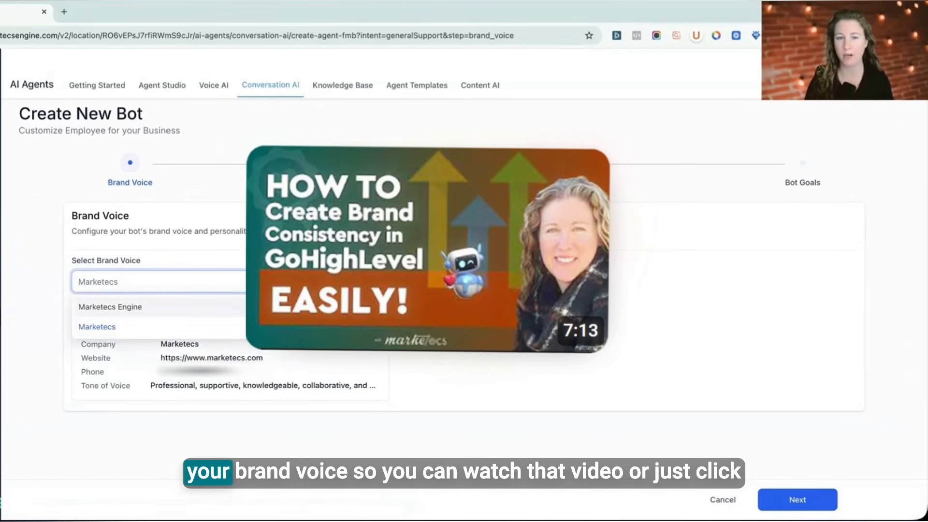
pyautogui.click(310, 299)
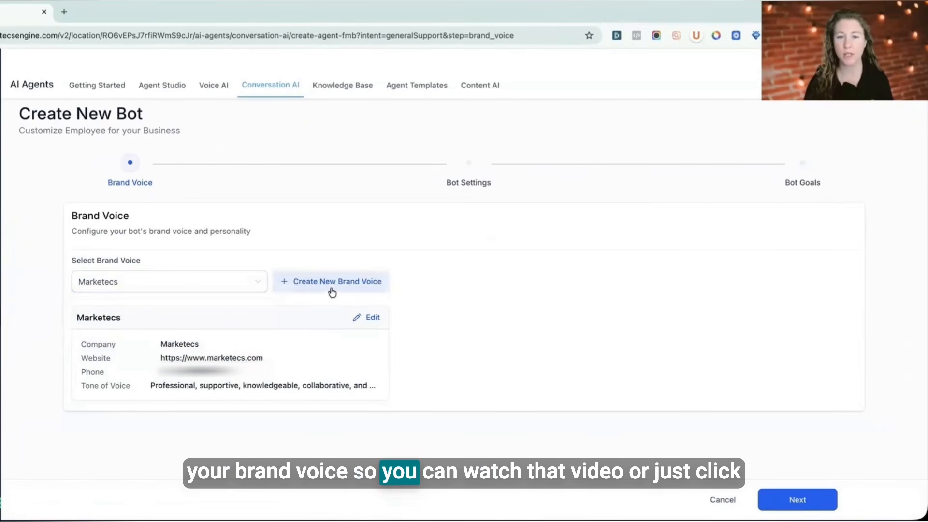
pyautogui.click(337, 288)
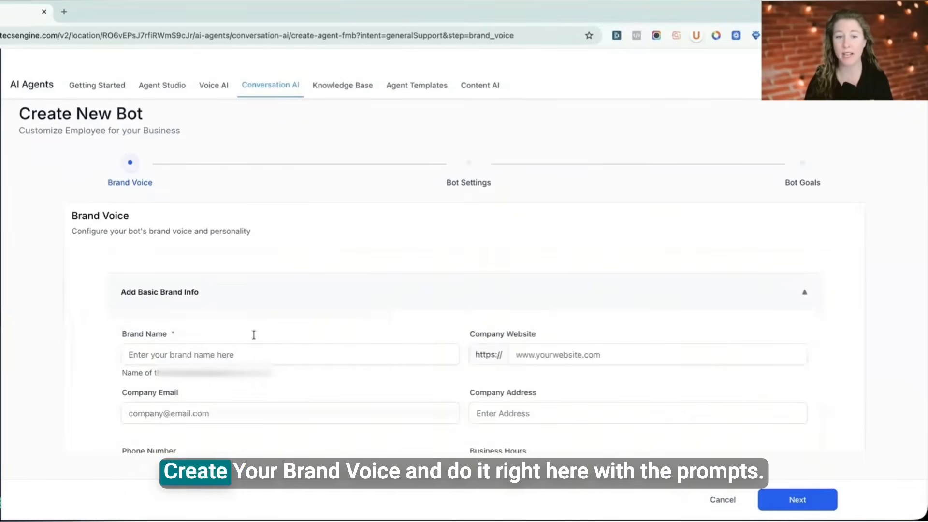
pyautogui.scroll(-5, 261, 310)
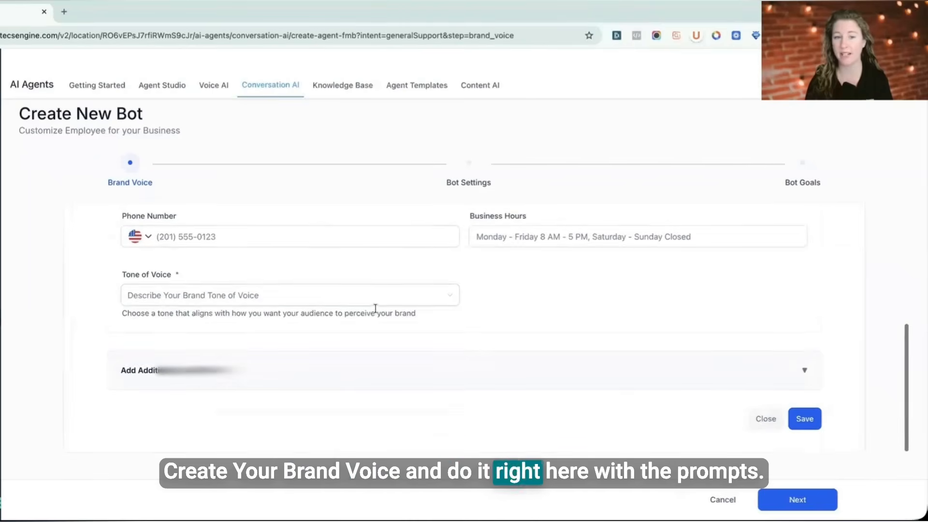
pyautogui.scroll(5, 375, 312)
pyautogui.scroll(-5, 398, 372)
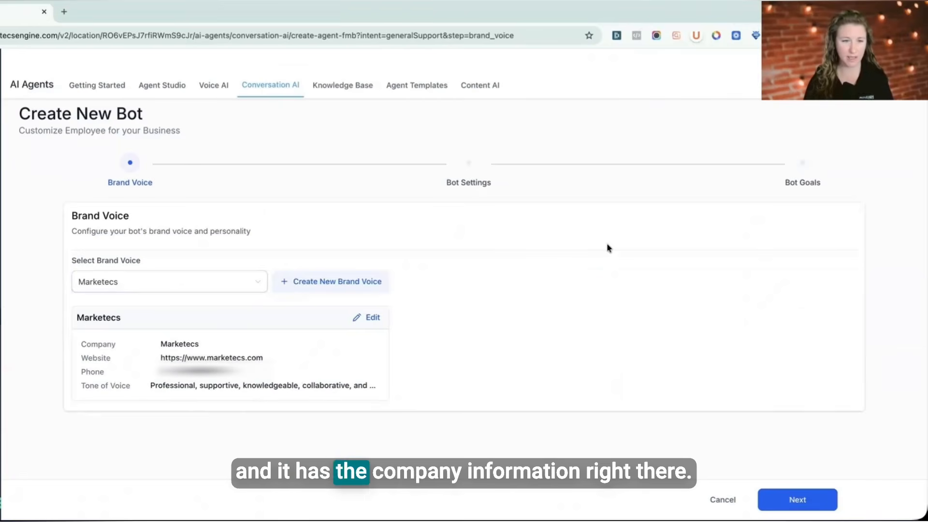
# Step: Review the Marketecs brand voice details, including the additional brand info, and close the editor without changes
pyautogui.click(372, 318)
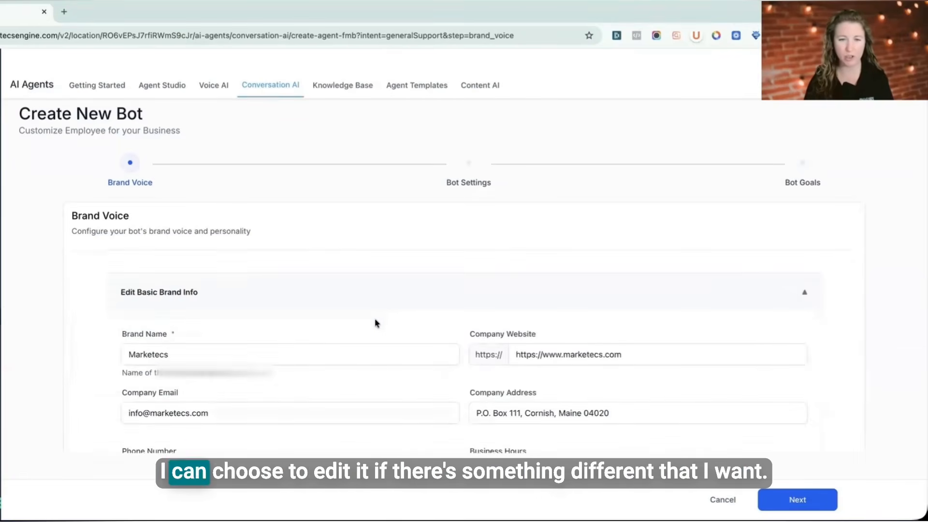
pyautogui.scroll(-5, 376, 321)
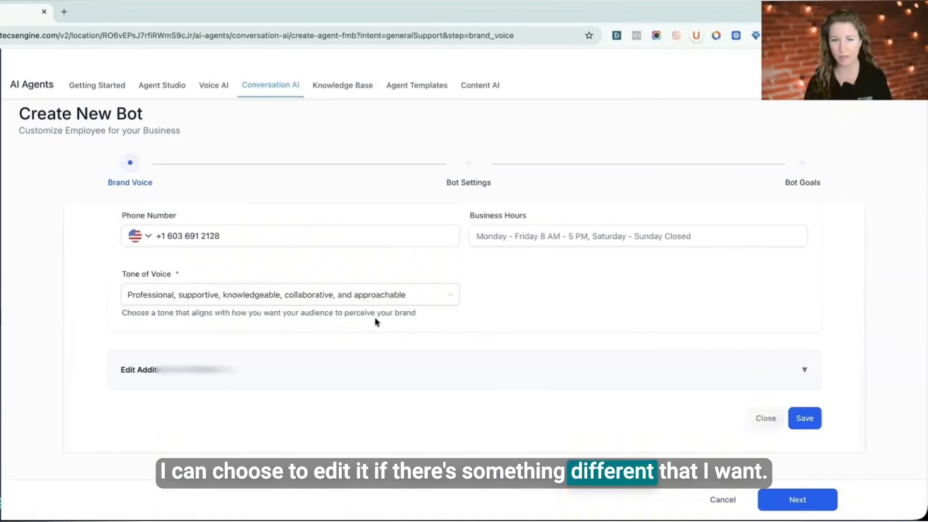
pyautogui.click(803, 370)
pyautogui.scroll(-10, 596, 397)
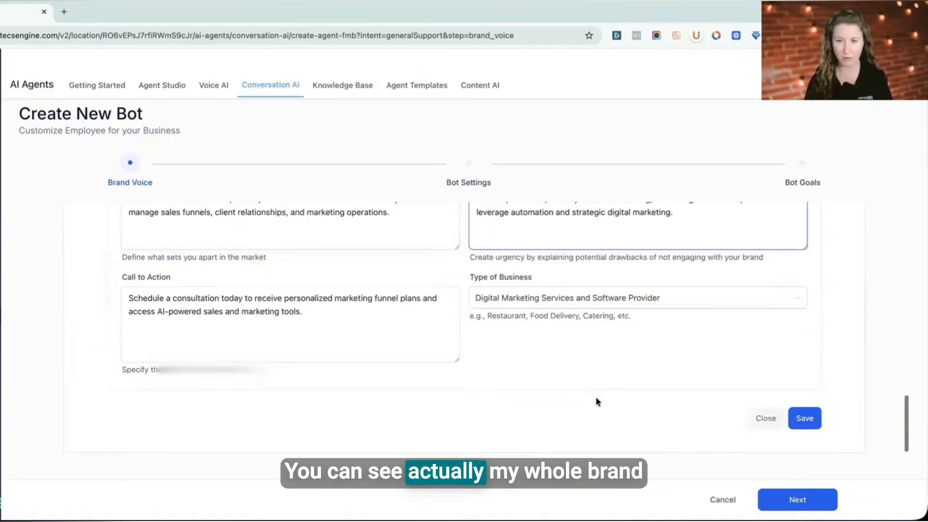
pyautogui.click(765, 421)
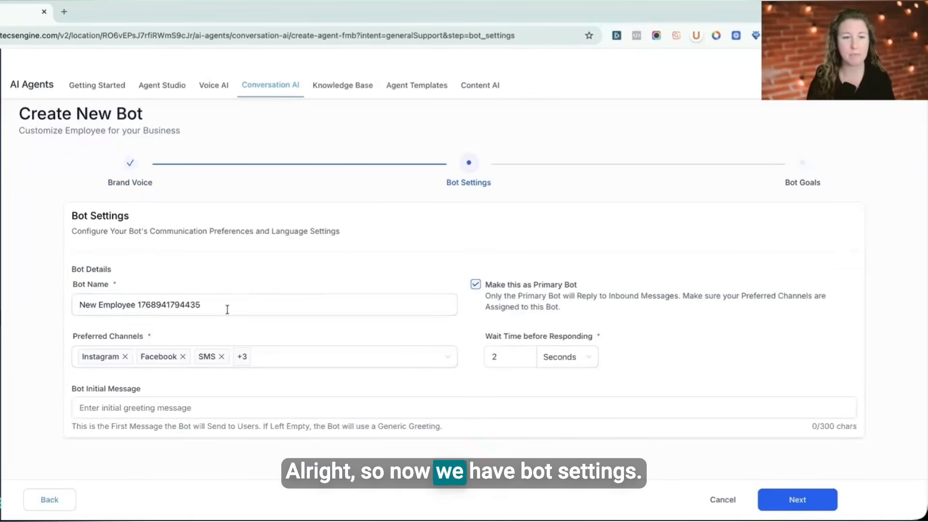
# Step: Name the bot Telle and reduce its preferred channels to Live Chat only
pyautogui.moveTo(227, 310); pyautogui.dragTo(55, 294)
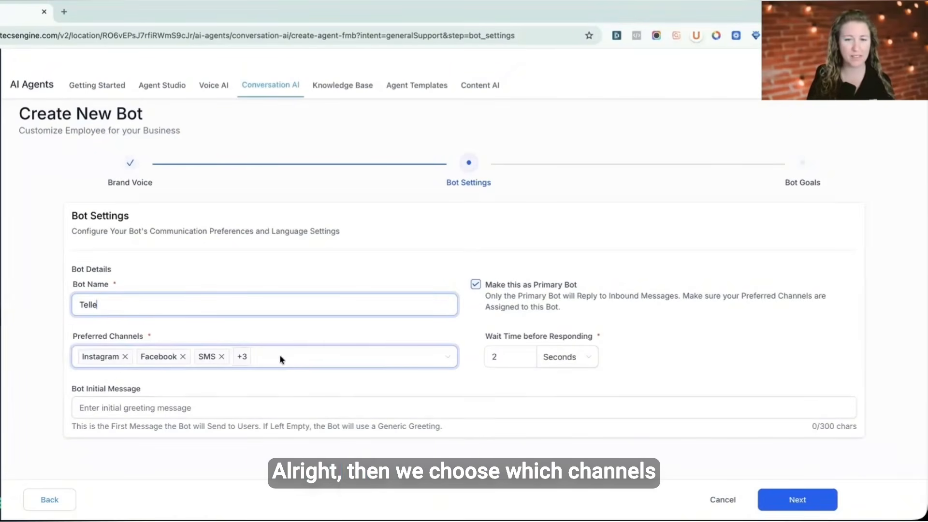
pyautogui.moveTo(318, 363)
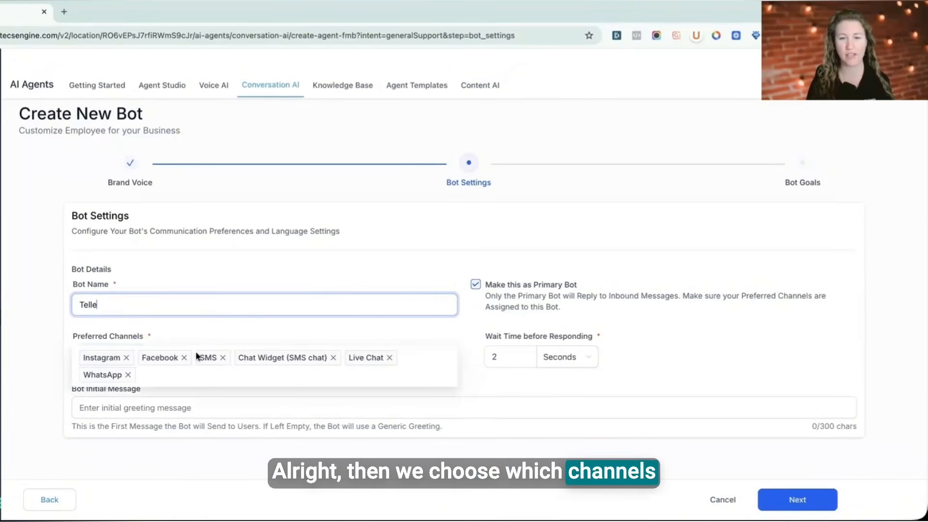
pyautogui.click(333, 358)
pyautogui.click(222, 357)
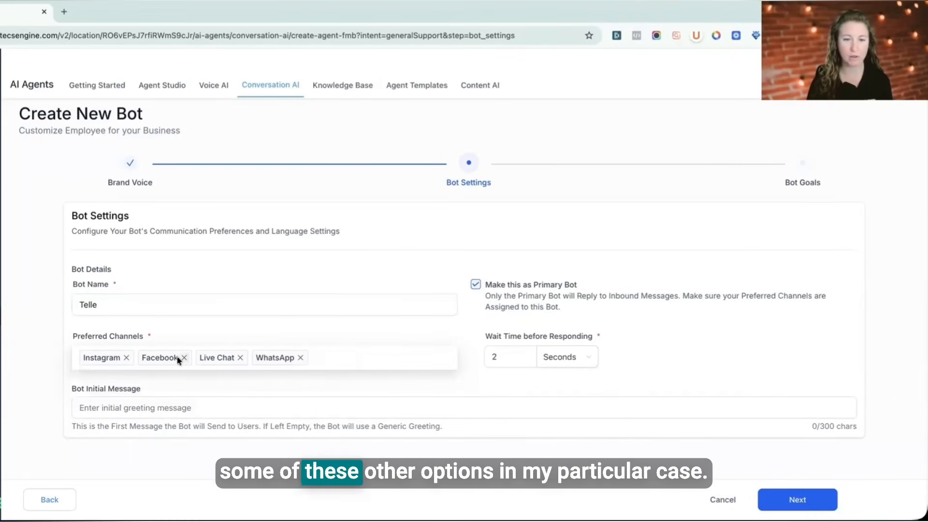
pyautogui.click(126, 358)
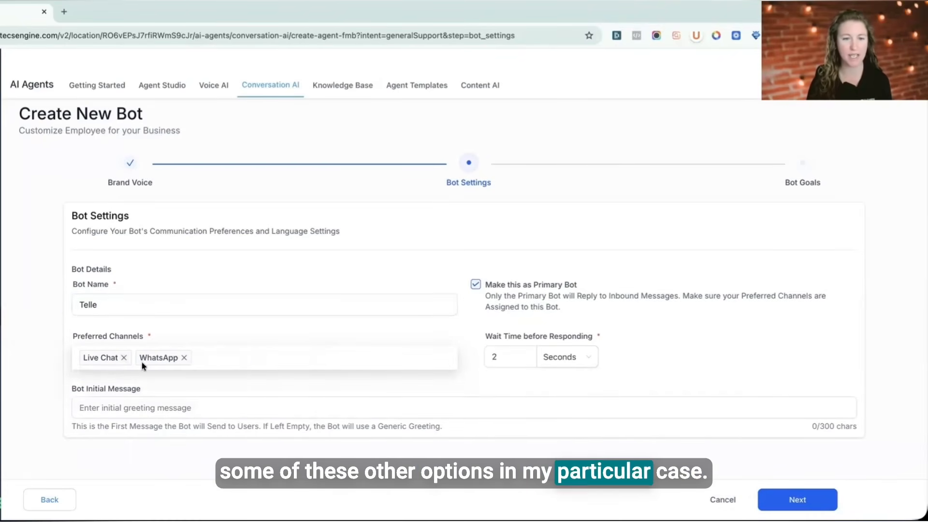
pyautogui.click(184, 358)
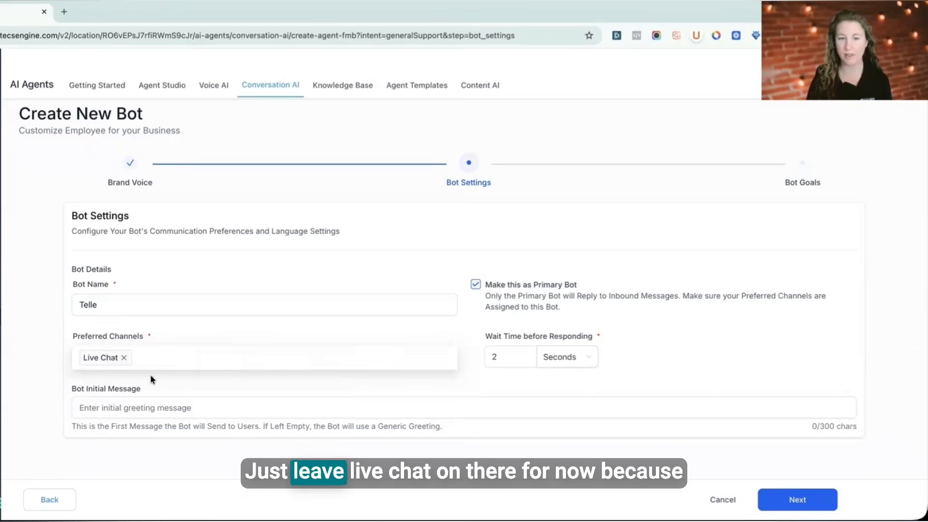
pyautogui.click(269, 358)
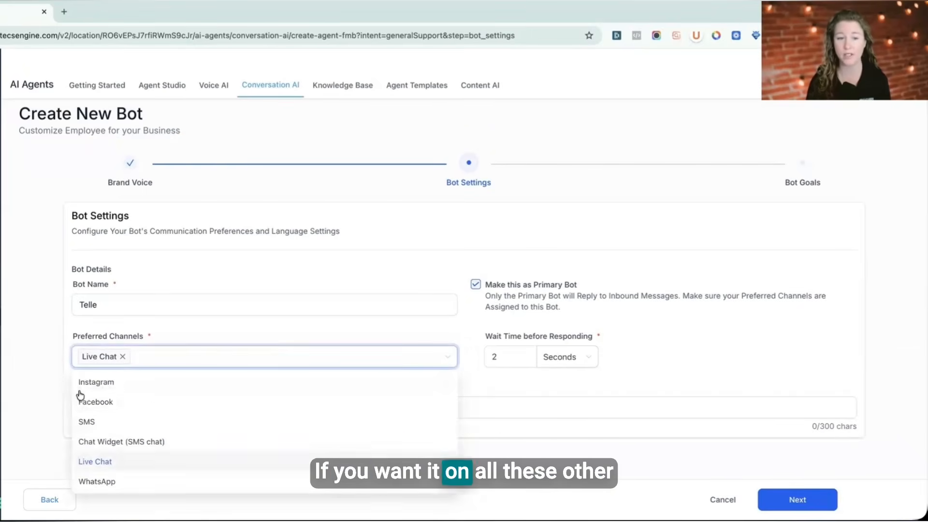
pyautogui.click(289, 332)
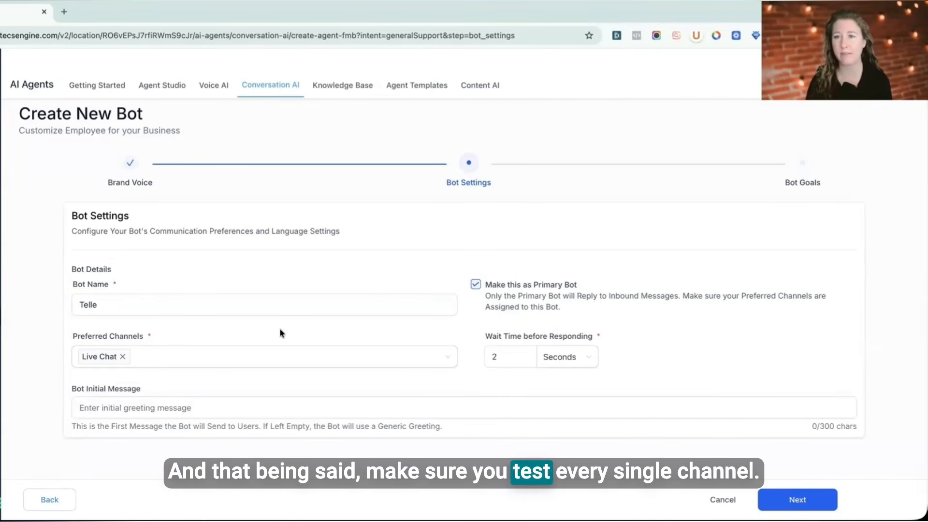
# Step: Set the initial message to "Hello, this is Telle, Marketecs' AI Agent. How can I help you today?" and continue to Bot Goals
pyautogui.click(177, 404)
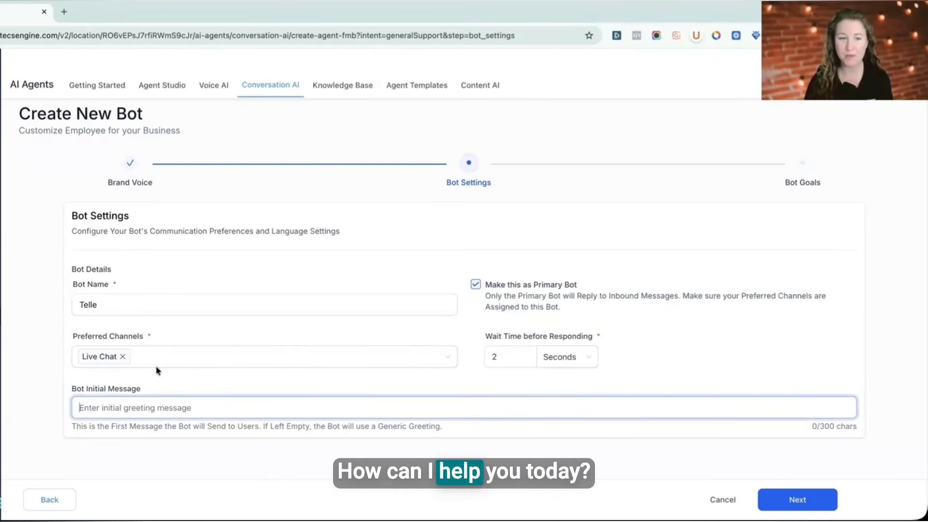
pyautogui.write("Hello, this is Telle, Marketecs' AI Agent. How can I help you today?")
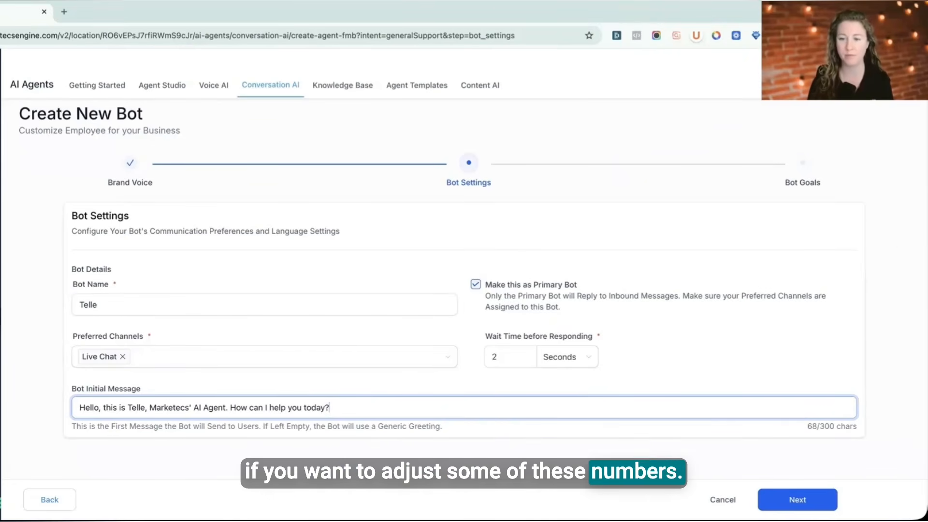
pyautogui.click(797, 499)
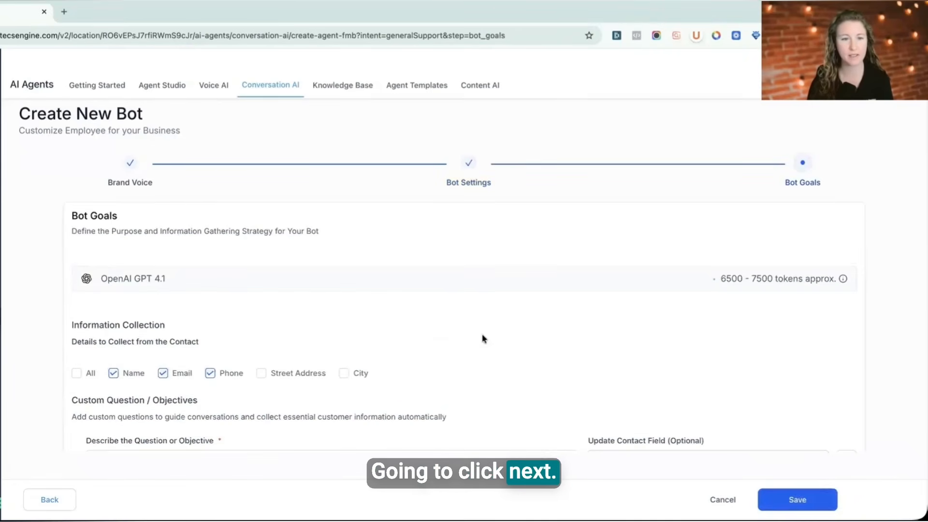
# Step: Remove Phone from the contact details the bot collects, keeping Name and Email
pyautogui.scroll(-2, 483, 341)
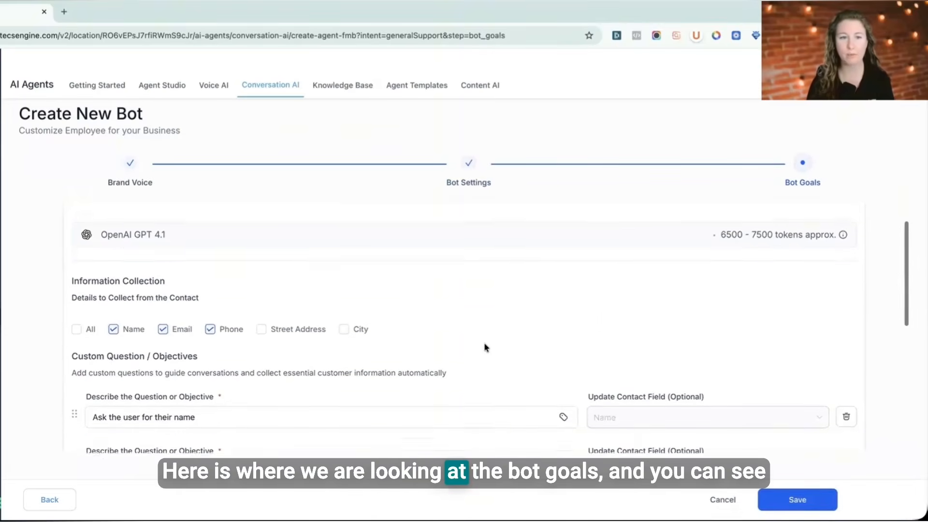
pyautogui.scroll(2, 484, 346)
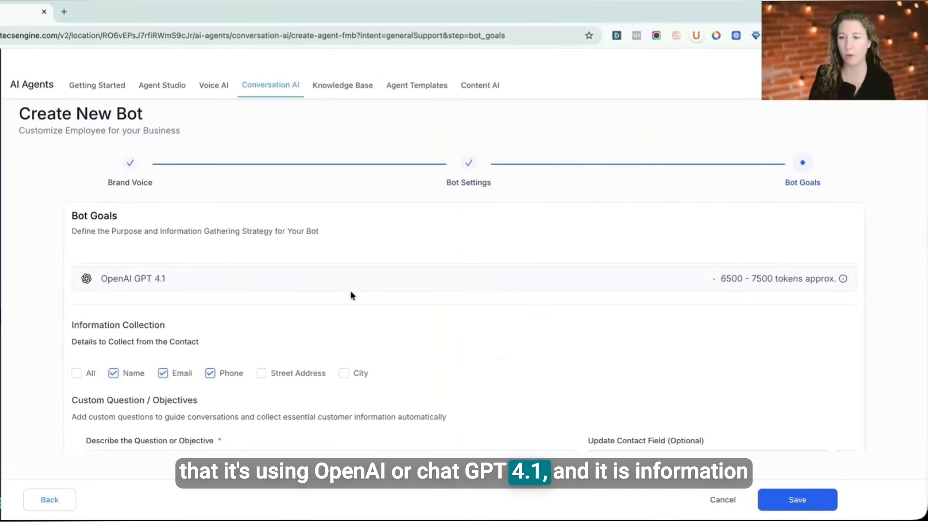
pyautogui.scroll(-2, 352, 293)
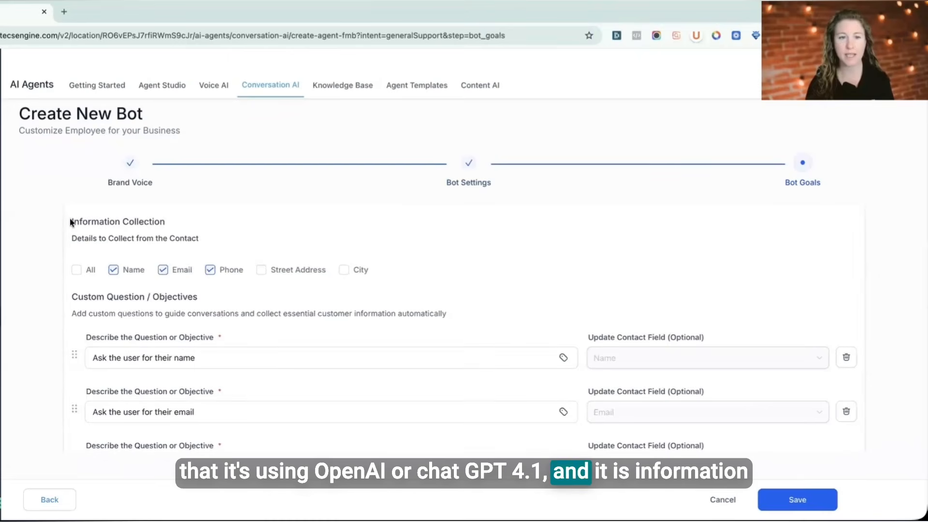
pyautogui.moveTo(70, 221); pyautogui.dragTo(166, 223)
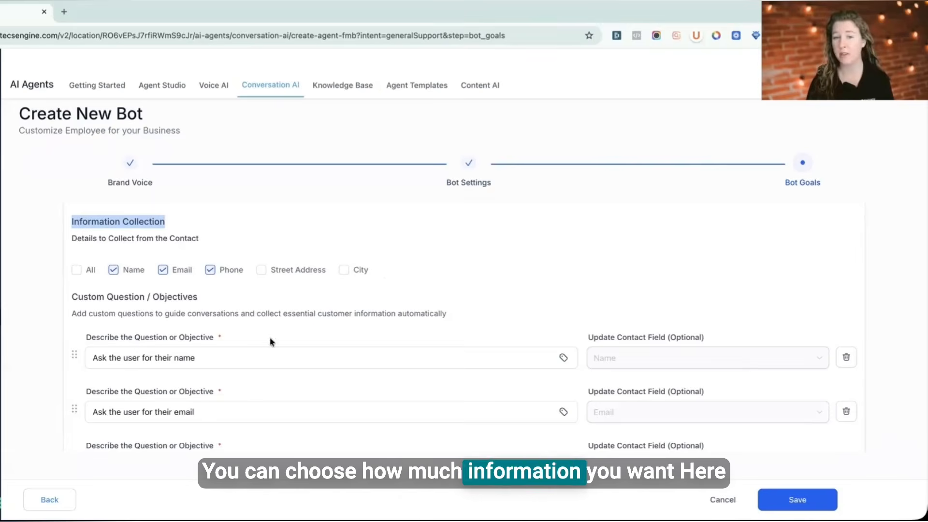
pyautogui.click(210, 271)
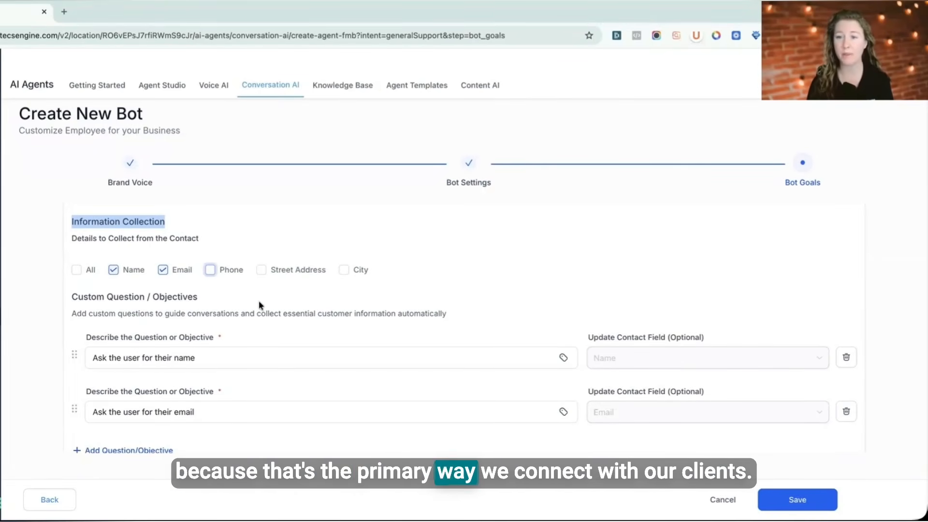
# Step: Toggle Phone and City on and off among the details to collect
pyautogui.scroll(-1, 242, 290)
pyautogui.click(211, 238)
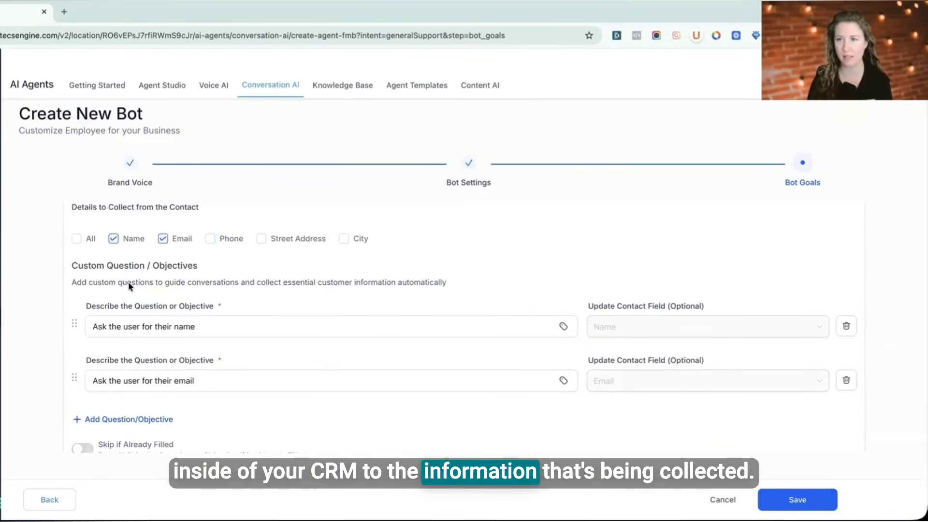
pyautogui.click(210, 239)
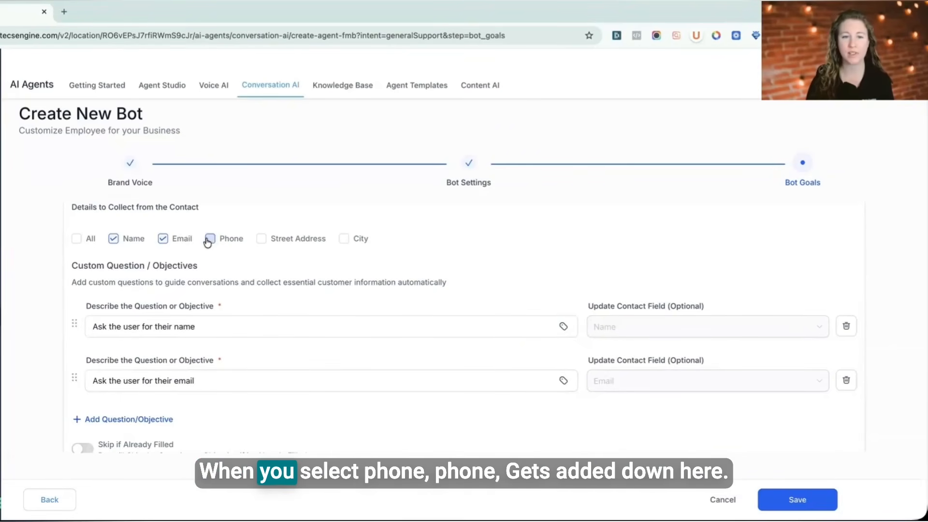
pyautogui.scroll(-1, 166, 422)
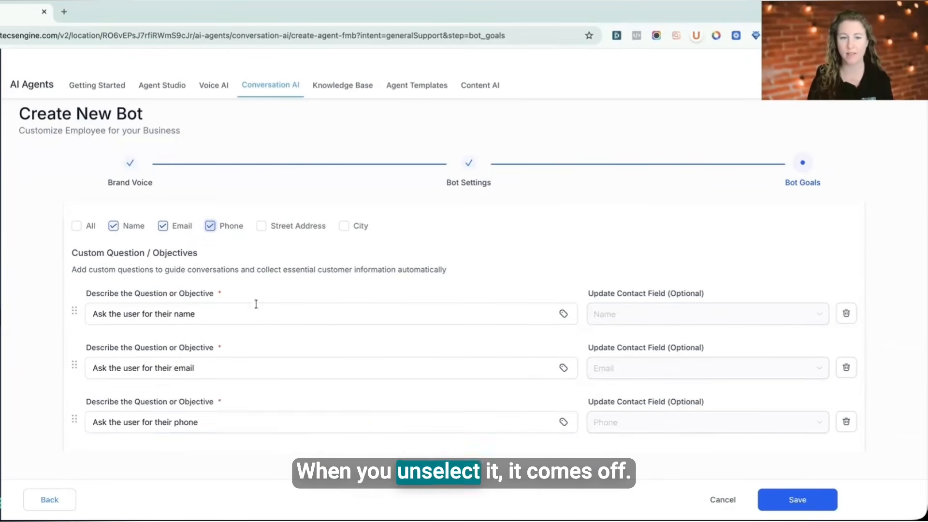
pyautogui.click(210, 226)
pyautogui.click(344, 226)
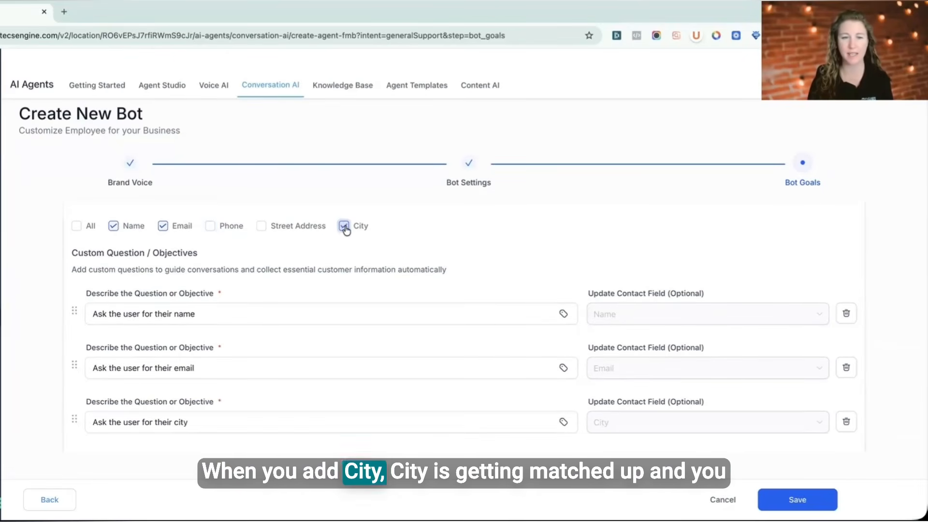
pyautogui.click(343, 226)
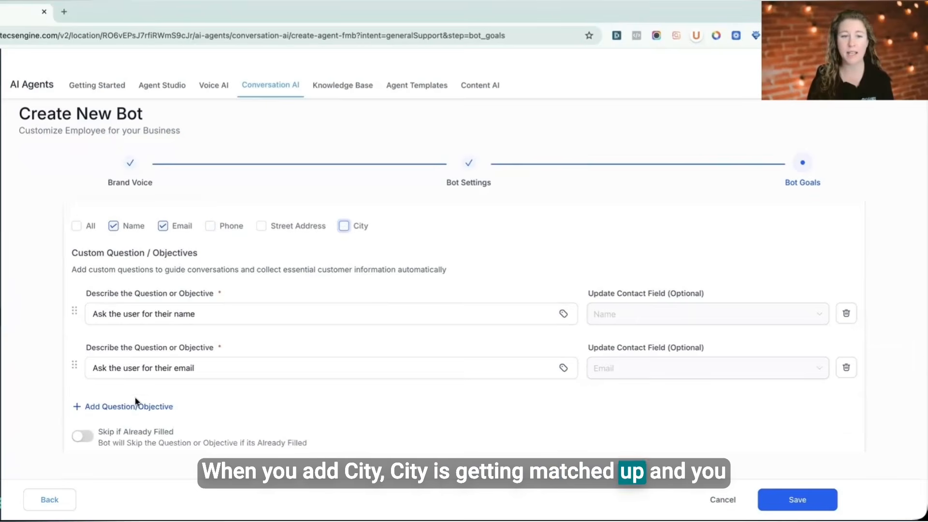
# Step: Add a custom question "Ask the user for their company role" that updates the Title contact field
pyautogui.click(133, 406)
pyautogui.scroll(-3, 647, 296)
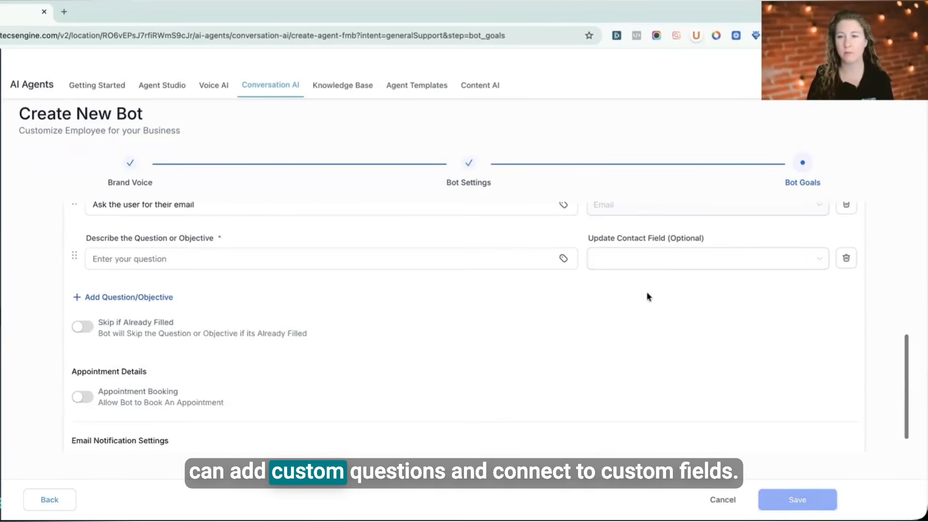
pyautogui.click(719, 264)
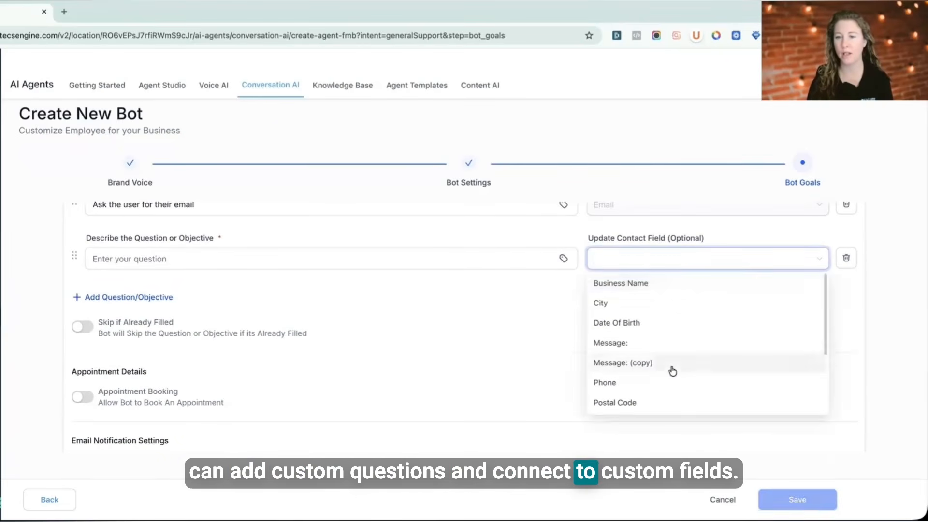
pyautogui.scroll(-2, 672, 371)
pyautogui.click(645, 347)
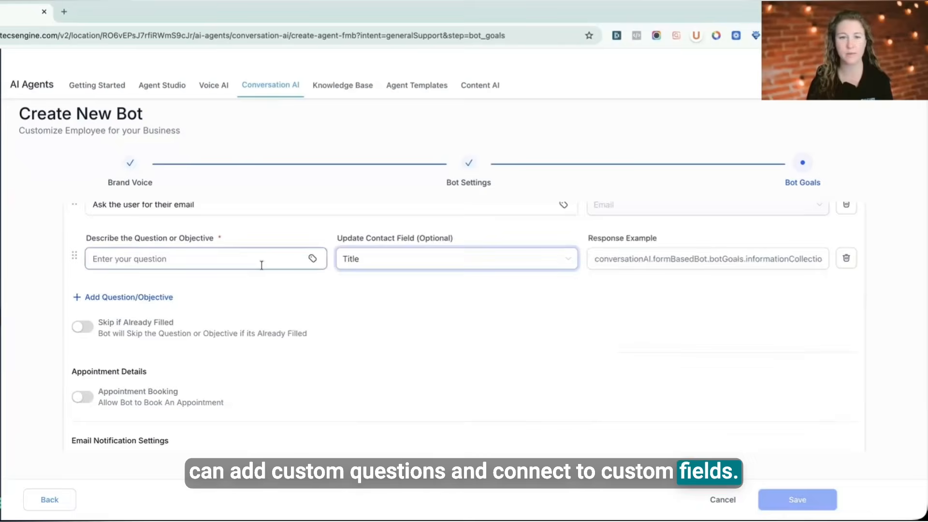
pyautogui.click(261, 258)
pyautogui.write('Ask the user for their company role')
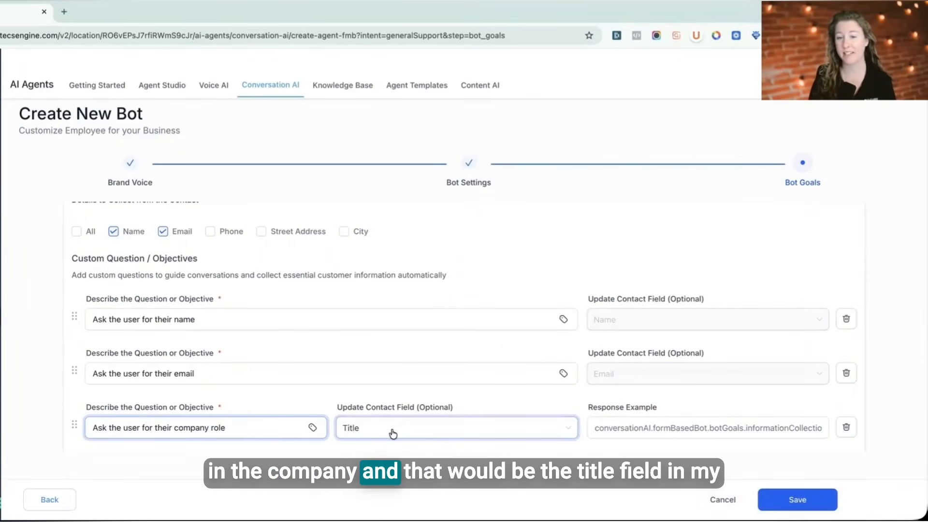
# Step: Turn on Skip if Already Filled for the bot's questions
pyautogui.scroll(-2, 363, 351)
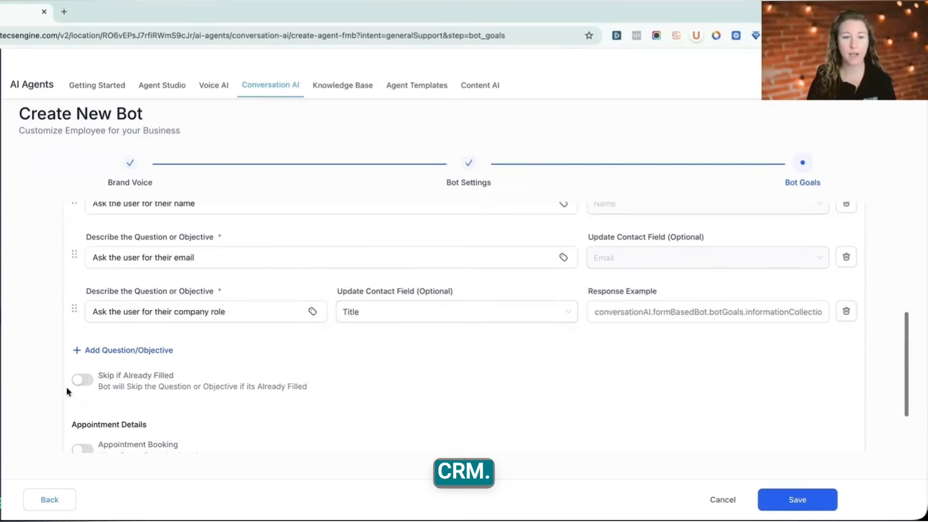
pyautogui.click(85, 382)
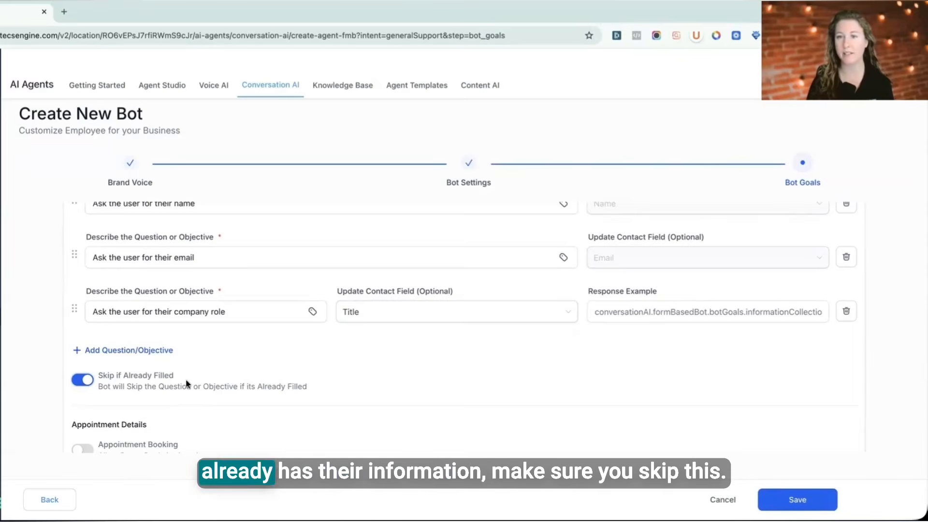
pyautogui.scroll(-2, 188, 384)
pyautogui.scroll(-2, 189, 384)
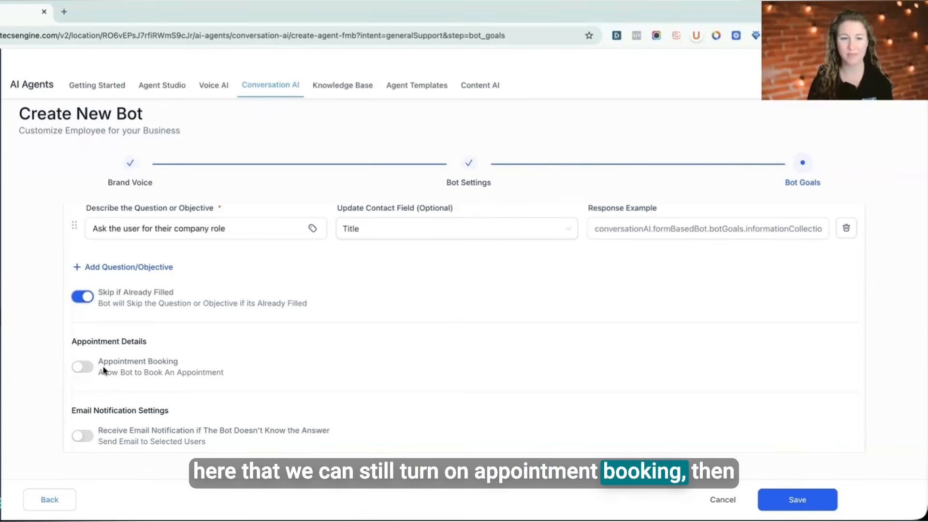
pyautogui.click(82, 367)
pyautogui.click(192, 413)
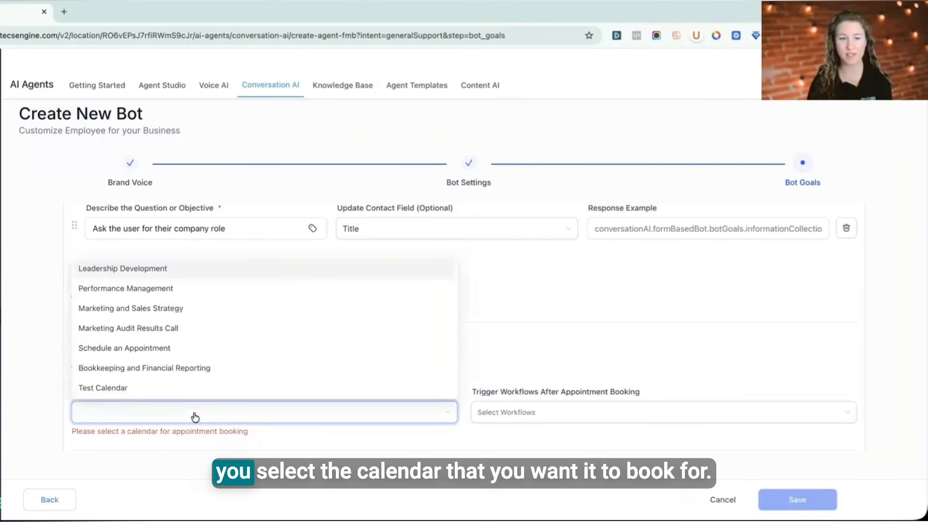
pyautogui.click(581, 367)
pyautogui.click(566, 413)
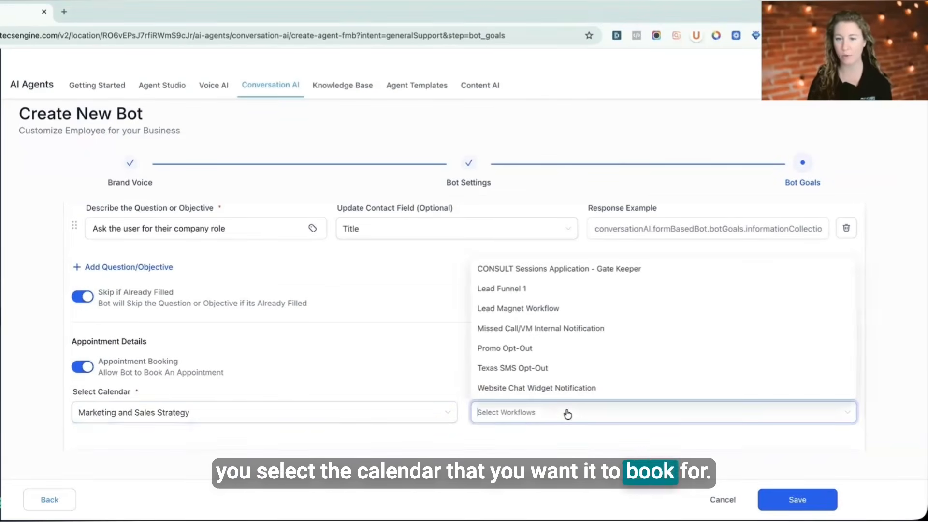
pyautogui.click(509, 411)
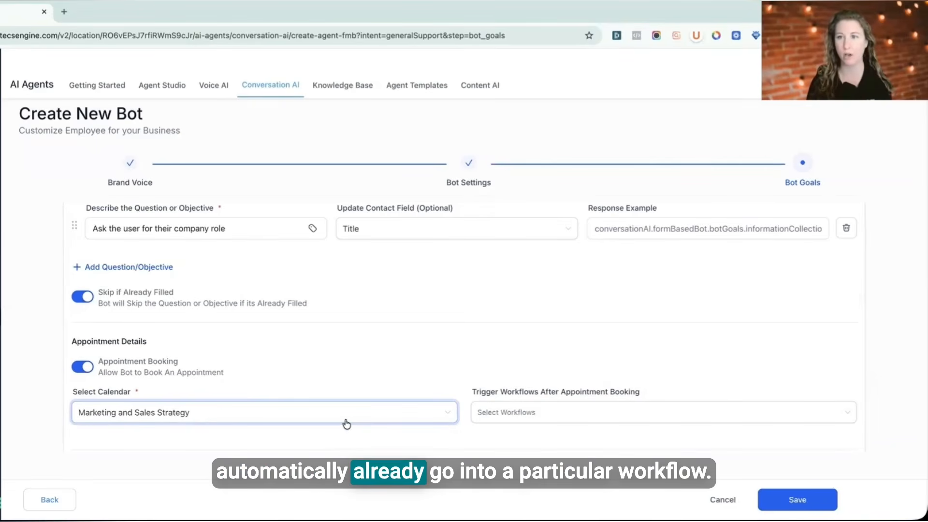
pyautogui.click(79, 367)
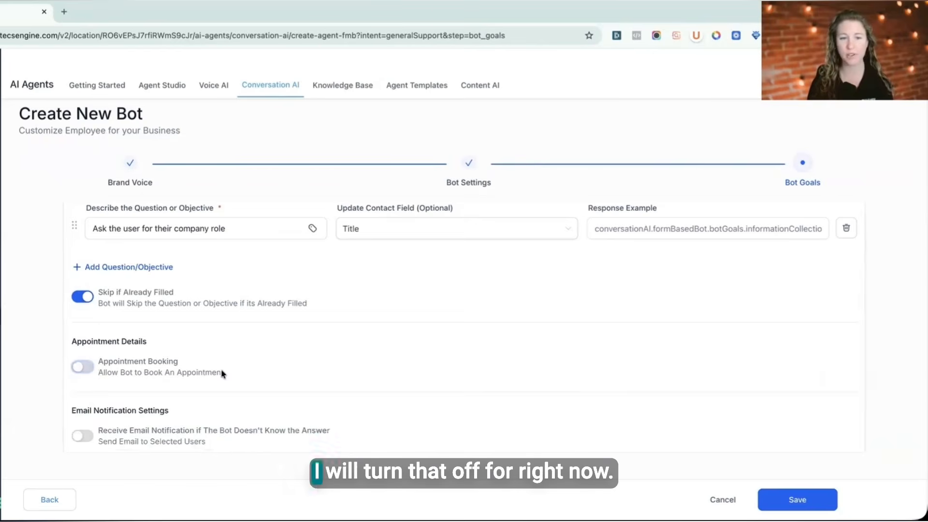
# Step: Enable email notifications when the bot doesn't know the answer, sending them to one specific team member
pyautogui.click(162, 430)
pyautogui.scroll(-2, 145, 338)
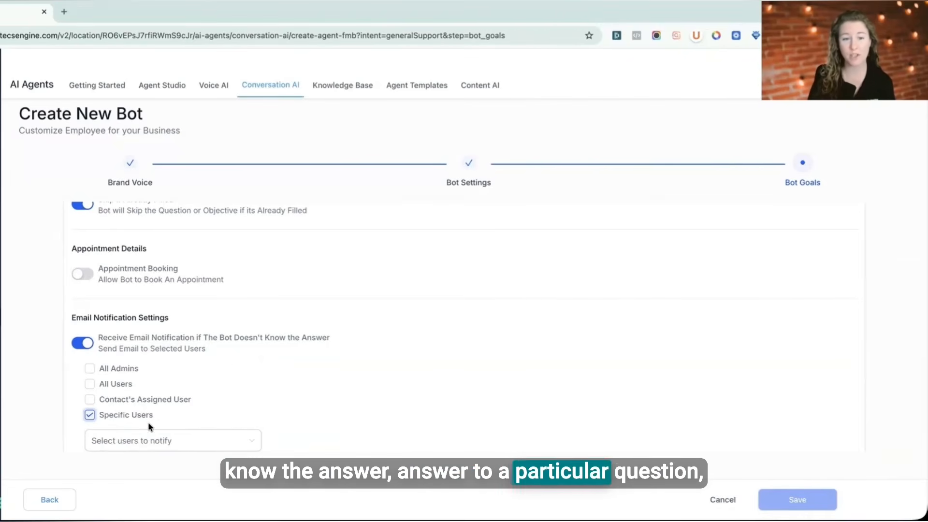
pyautogui.click(149, 439)
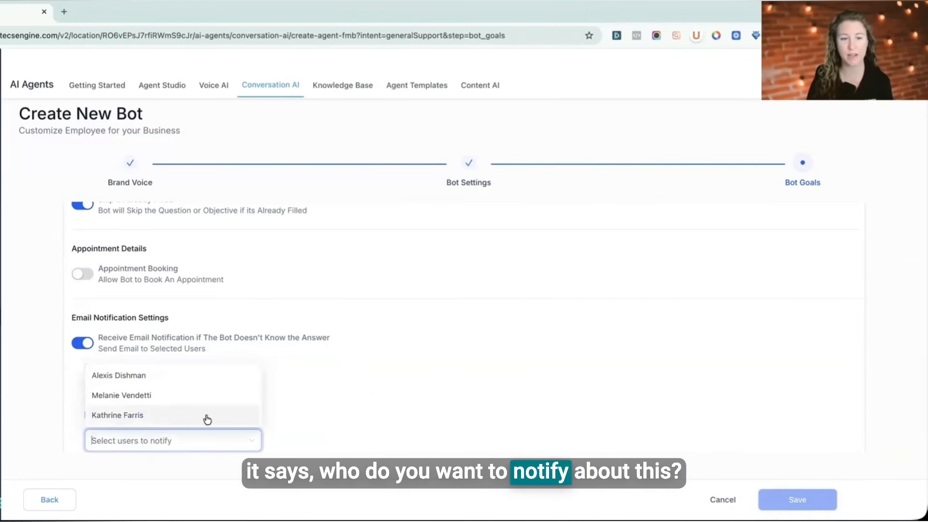
pyautogui.click(207, 419)
pyautogui.click(372, 384)
pyautogui.scroll(-1, 375, 379)
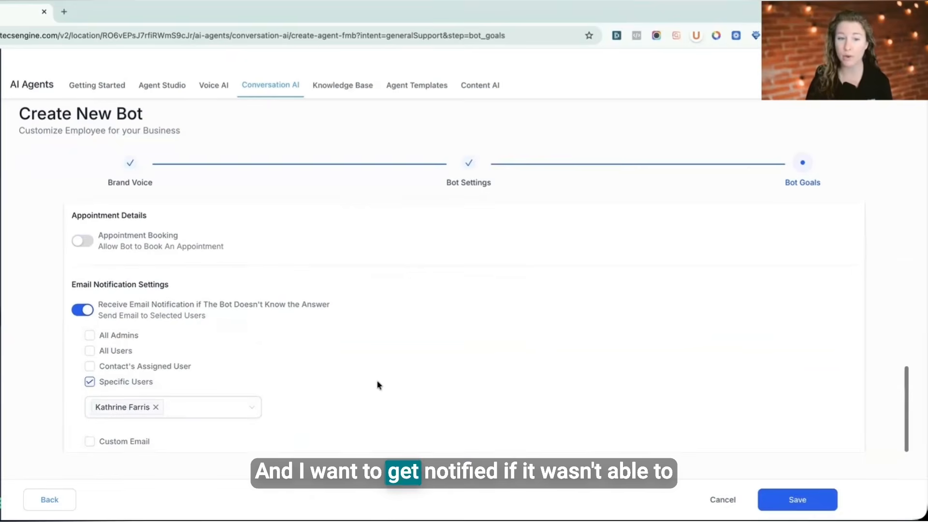
pyautogui.click(92, 443)
pyautogui.scroll(-1, 342, 401)
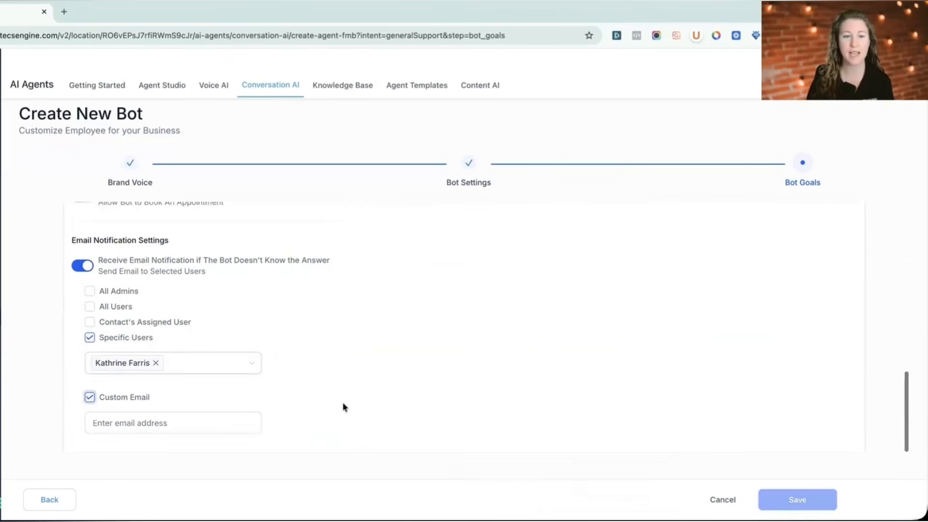
pyautogui.click(191, 424)
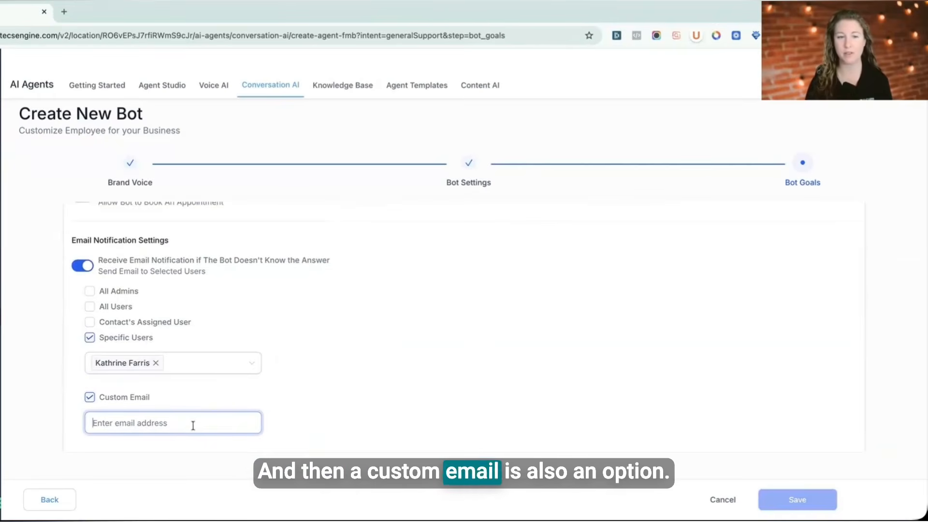
pyautogui.scroll(2, 552, 338)
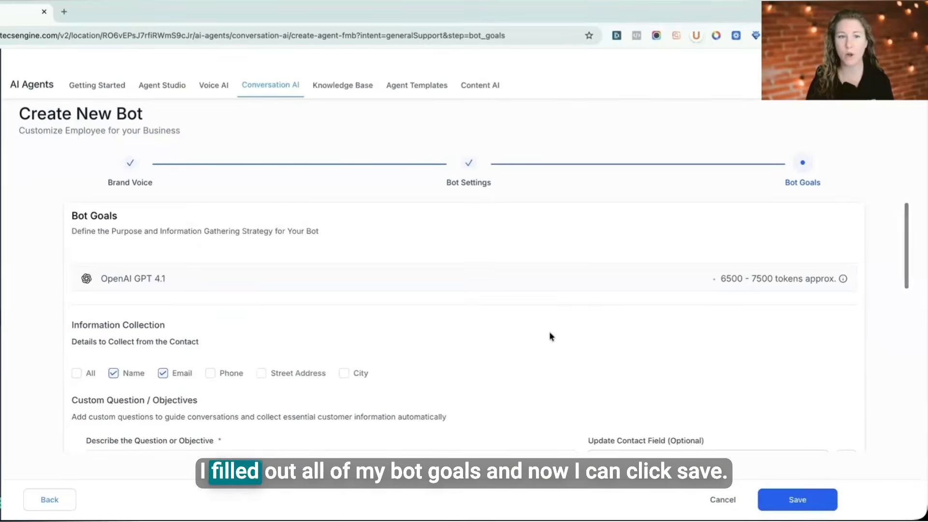
pyautogui.scroll(-10, 549, 334)
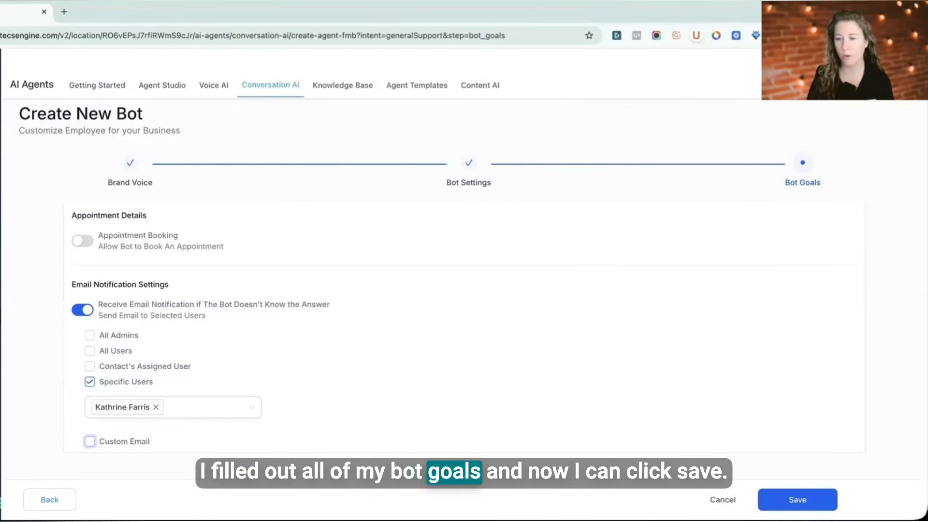
# Step: Save the new bot, set its status to Auto Pilot, and close the confirmation
pyautogui.click(778, 497)
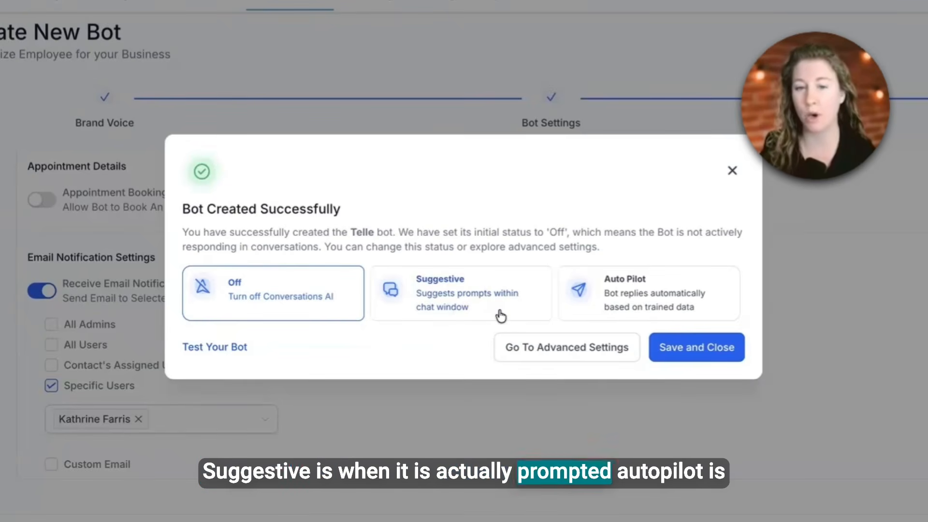
pyautogui.click(627, 306)
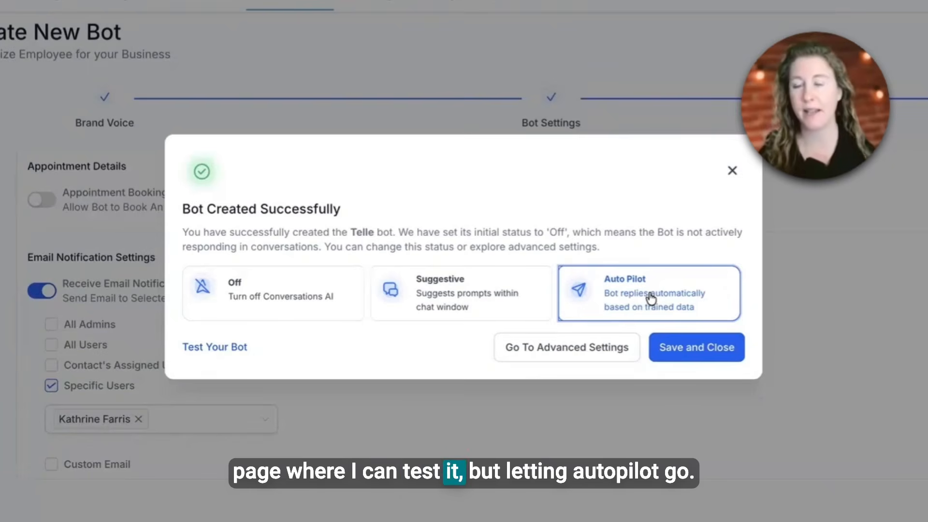
pyautogui.click(694, 349)
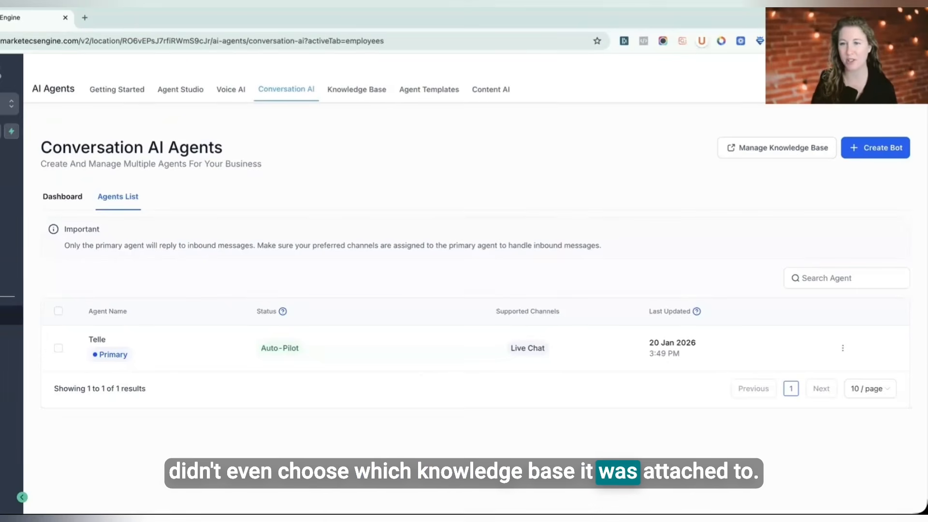
# Step: Open the Telle bot and review its bot settings and auto-pilot advanced options
pyautogui.click(96, 341)
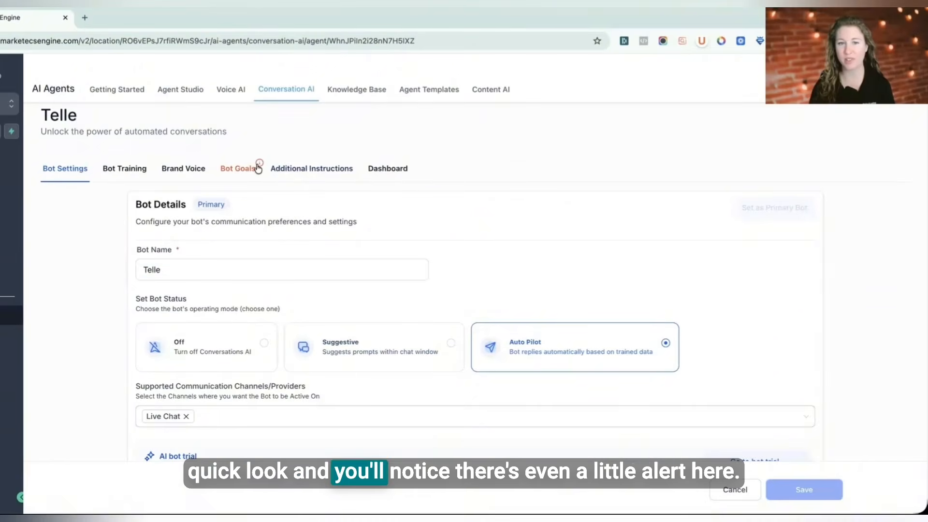
pyautogui.moveTo(259, 164)
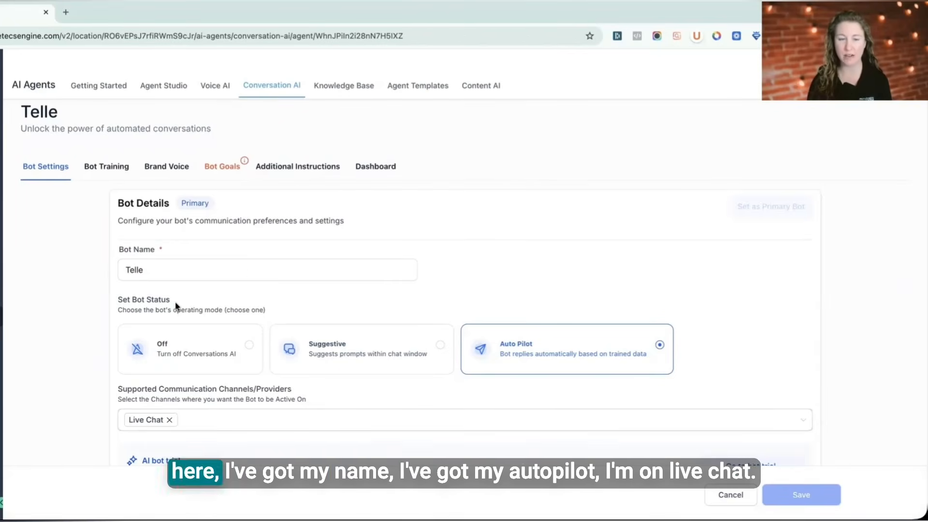
pyautogui.scroll(-1, 458, 344)
pyautogui.scroll(-3, 398, 410)
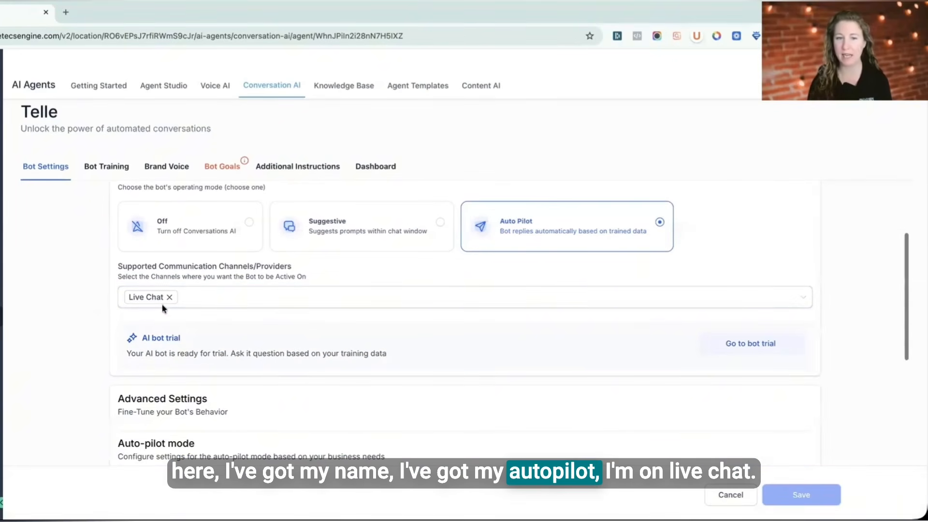
pyautogui.scroll(-5, 714, 232)
pyautogui.scroll(3, 773, 264)
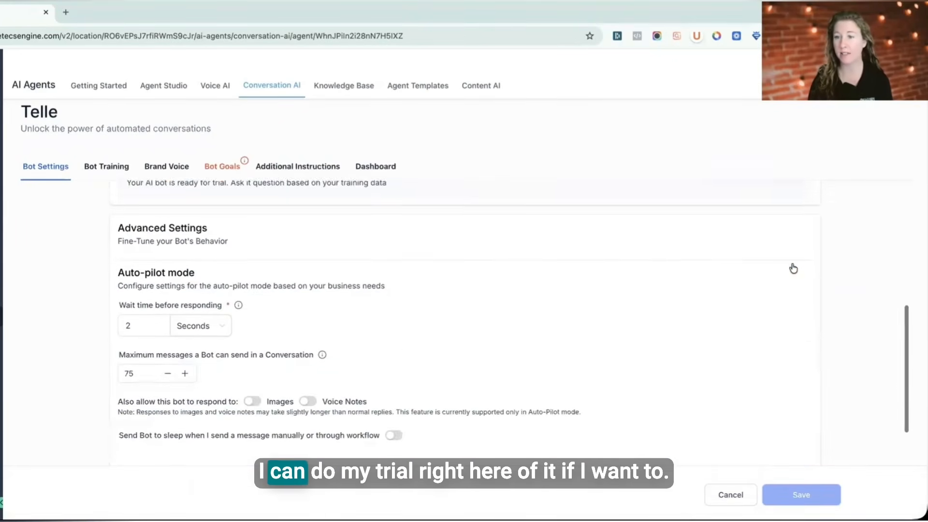
pyautogui.scroll(-2, 334, 338)
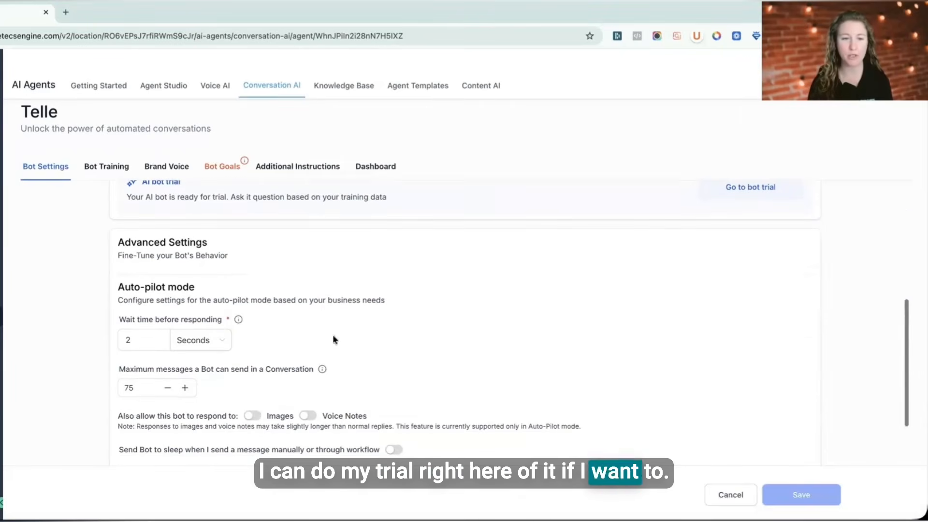
pyautogui.scroll(-3, 284, 340)
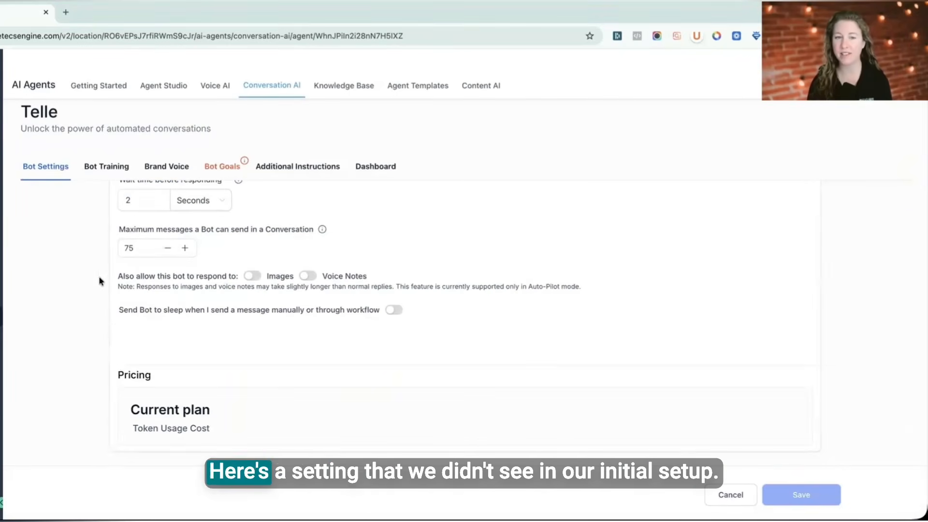
# Step: Enable sending the bot to sleep for 2 hours when a message is sent manually or through workflow
pyautogui.click(126, 248)
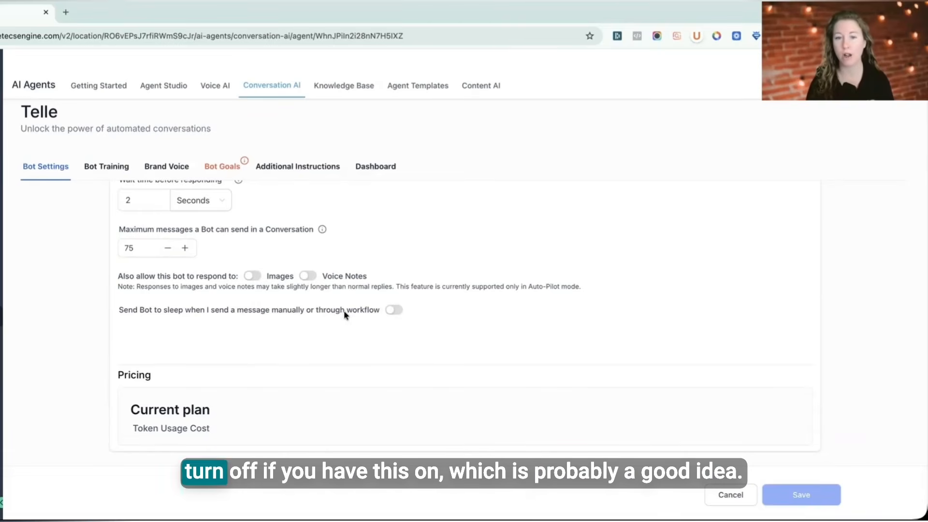
pyautogui.click(395, 310)
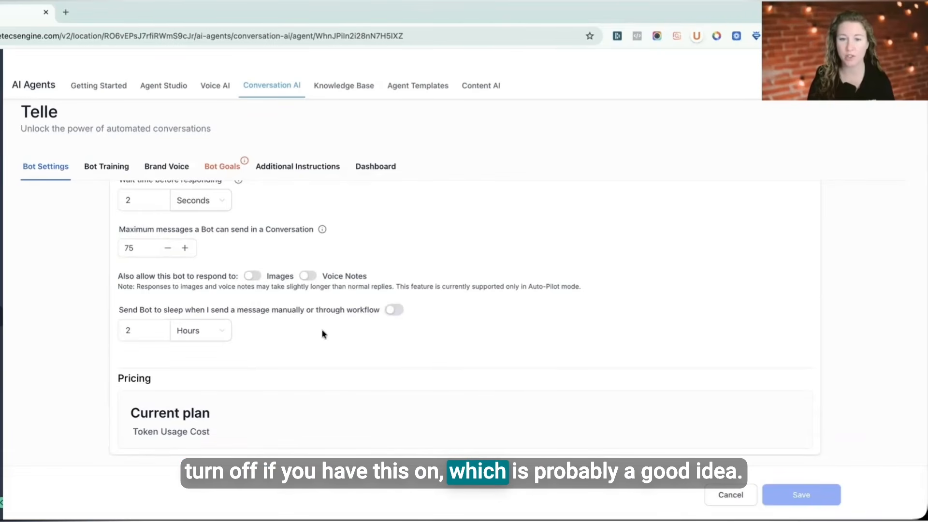
pyautogui.scroll(8, 321, 327)
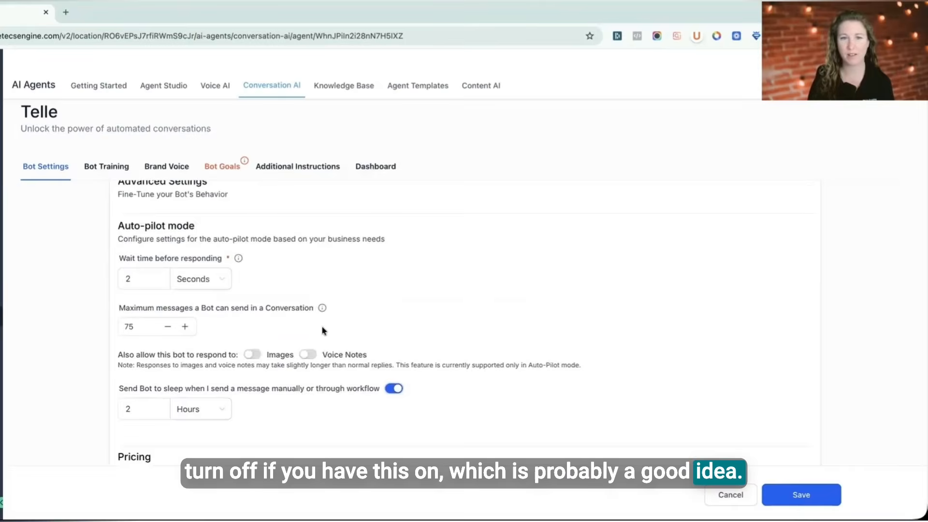
pyautogui.scroll(-7, 429, 327)
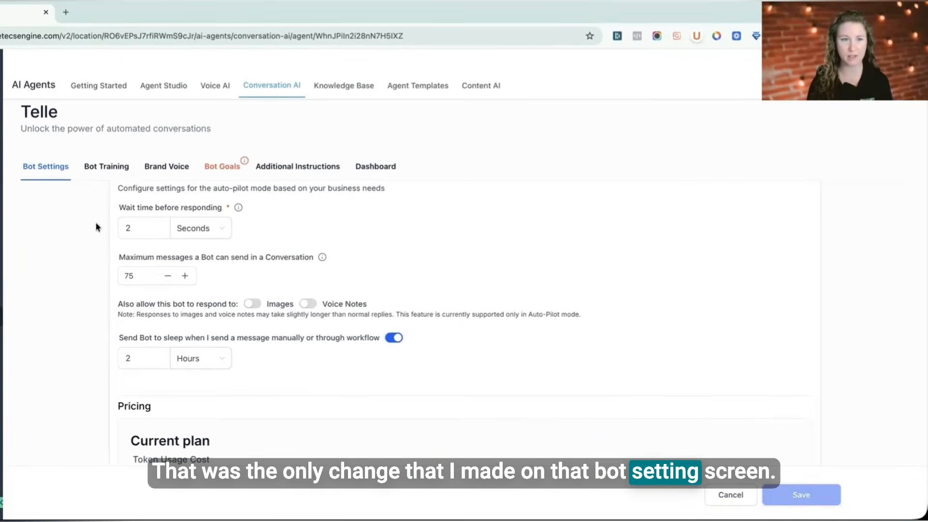
# Step: Connect the "Test case" knowledge base to the bot in its training settings
pyautogui.click(112, 169)
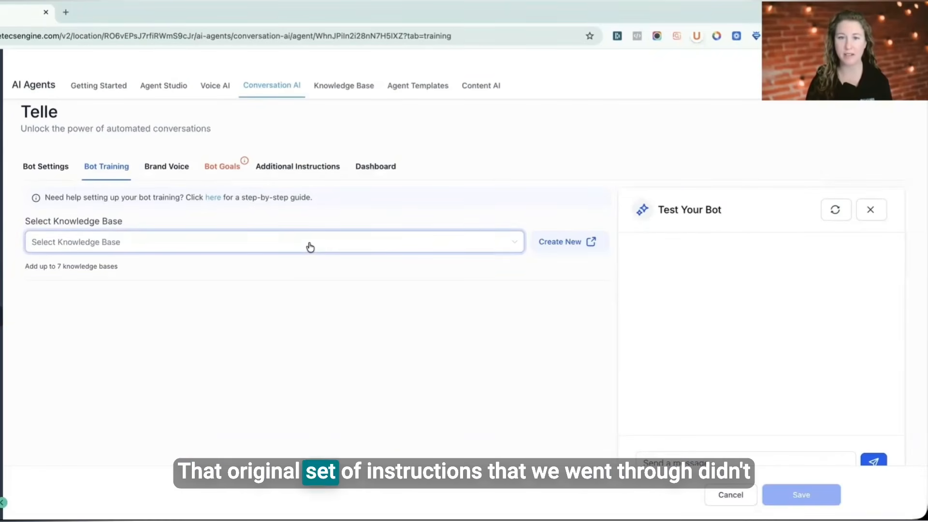
pyautogui.click(308, 247)
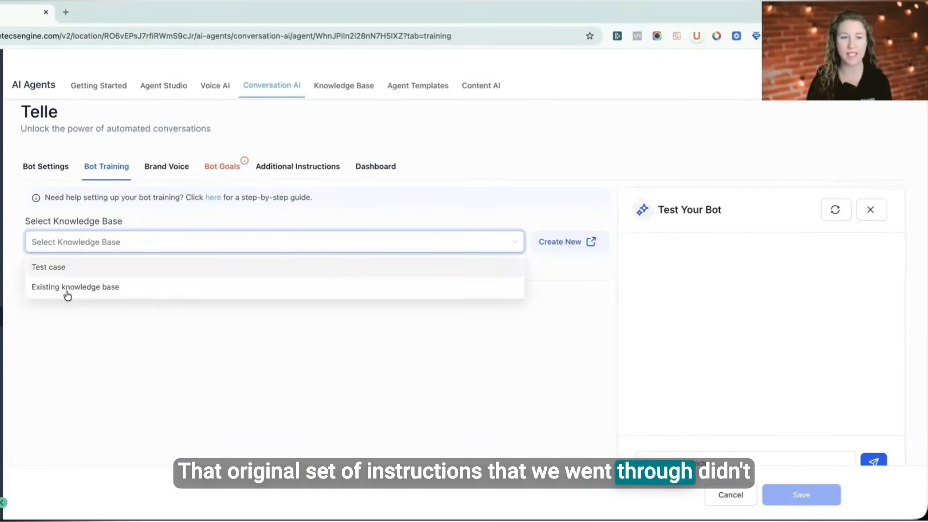
pyautogui.click(58, 273)
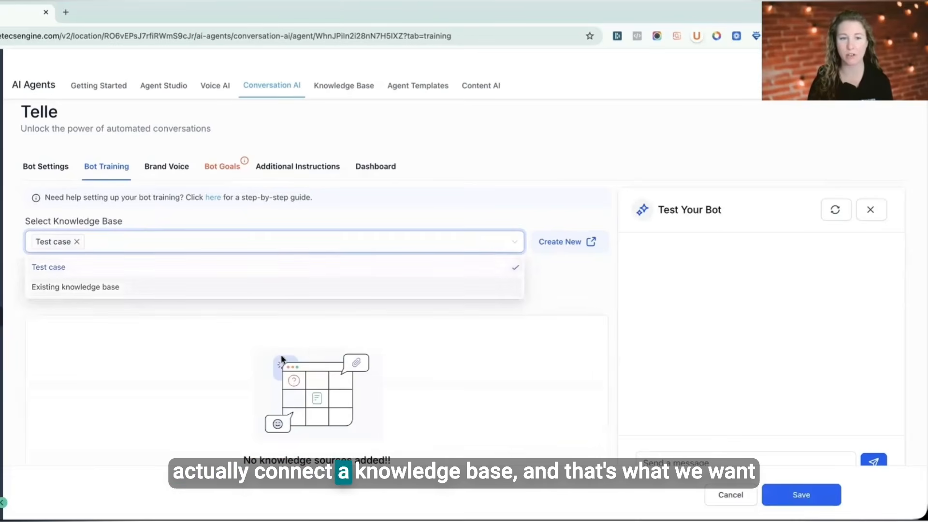
pyautogui.click(504, 418)
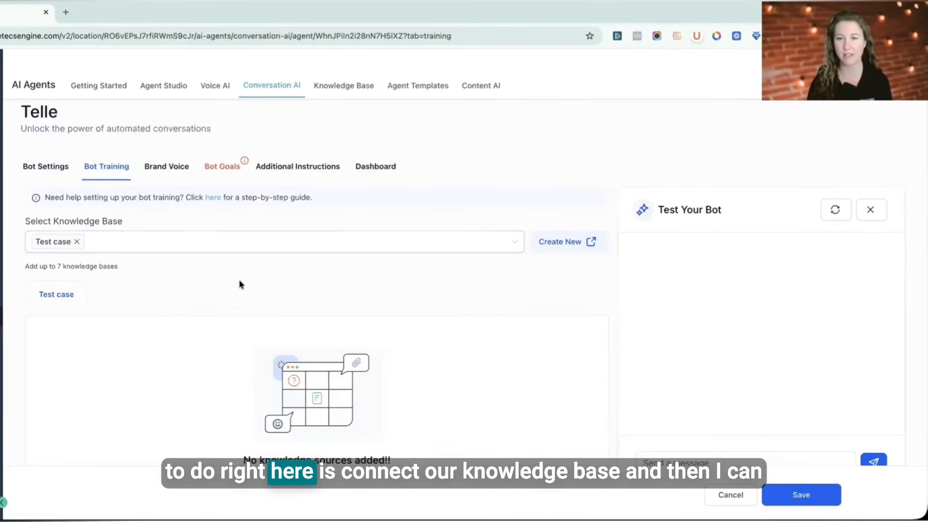
# Step: Save the bot training settings with the connected knowledge base
pyautogui.click(801, 495)
pyautogui.scroll(-1, 446, 400)
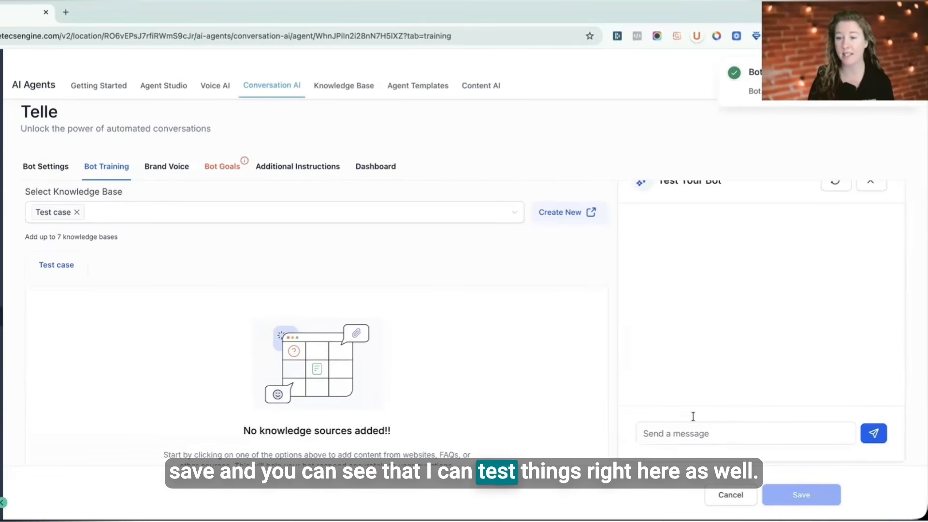
pyautogui.scroll(1, 372, 360)
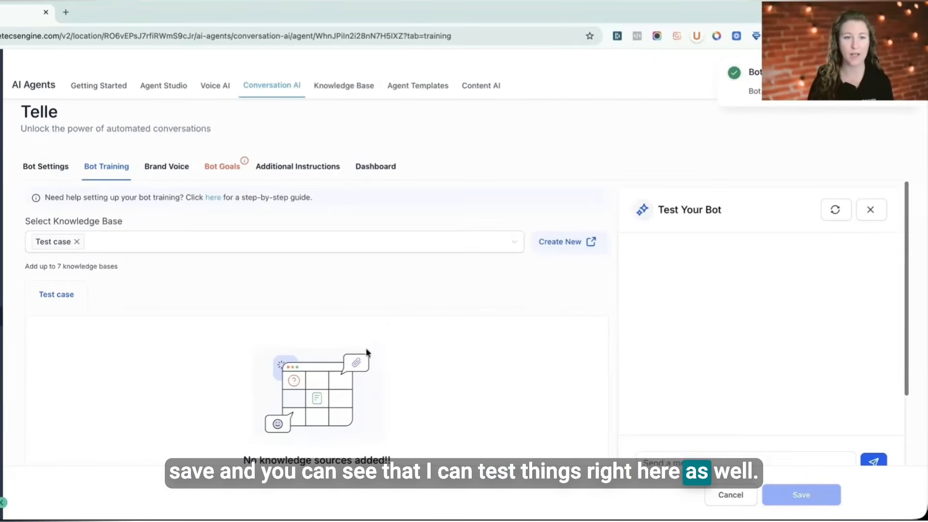
# Step: Turn off Appointment Booking in the bot goals and save the goals
pyautogui.click(169, 166)
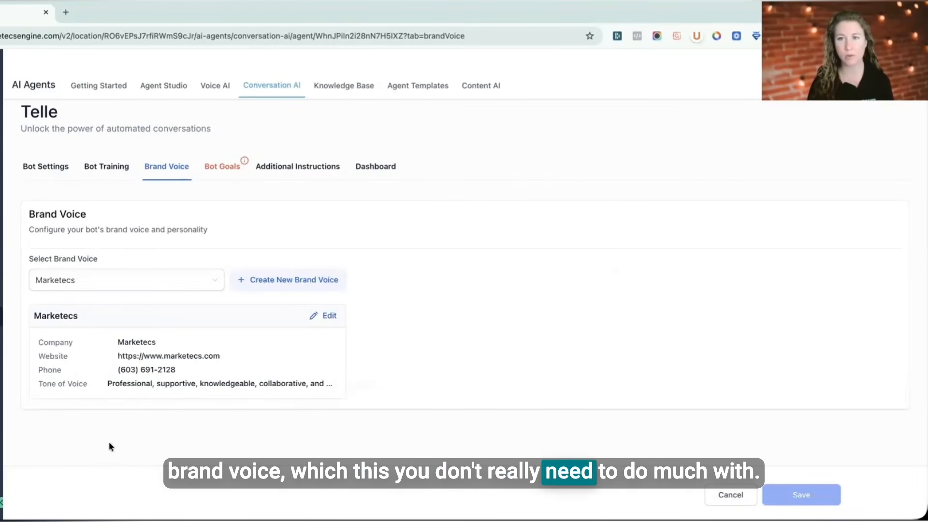
pyautogui.click(226, 170)
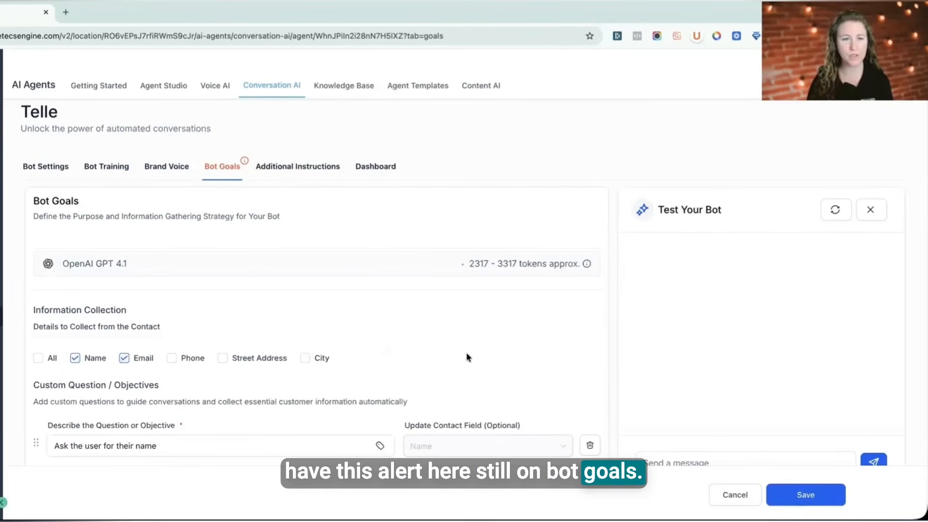
pyautogui.scroll(-1, 464, 355)
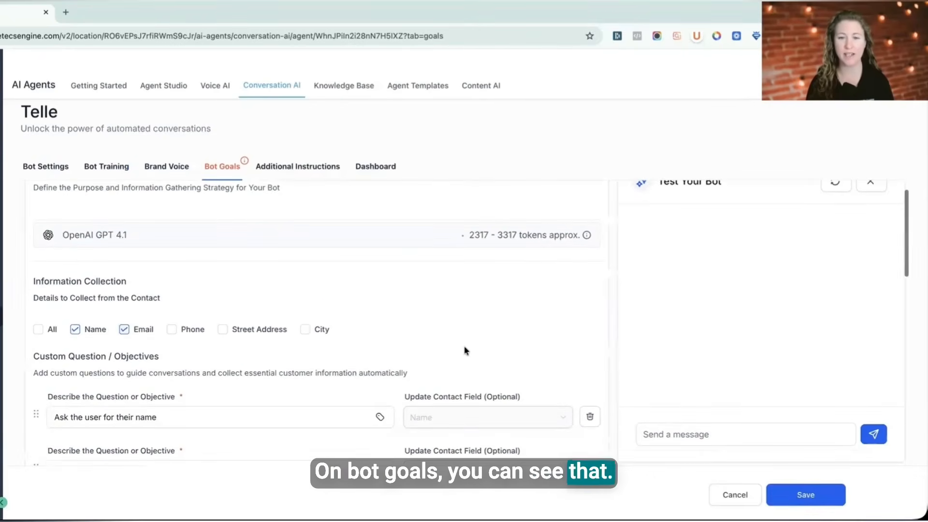
pyautogui.scroll(-2, 196, 292)
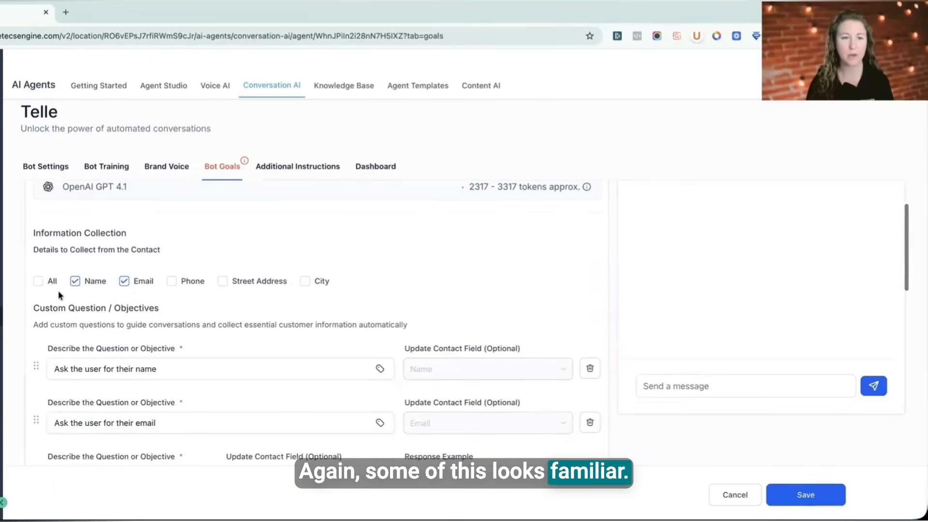
pyautogui.scroll(-2, 128, 303)
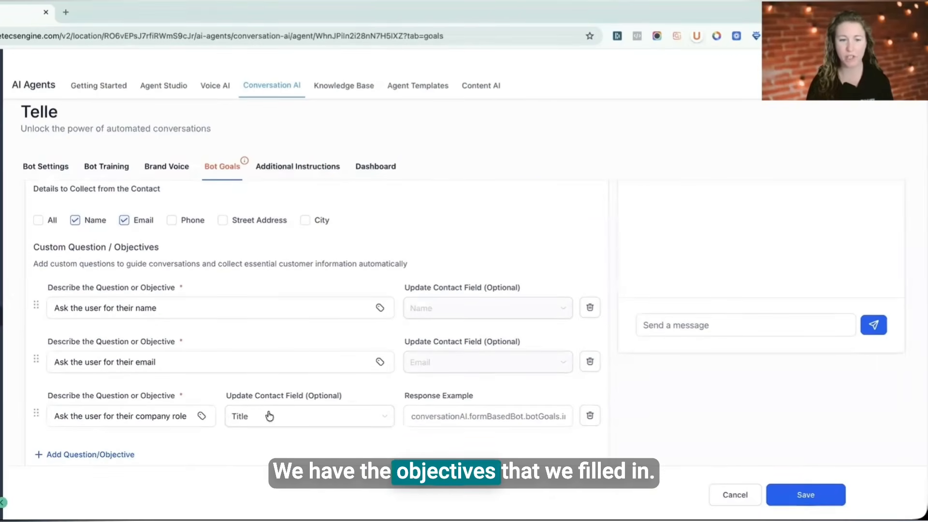
pyautogui.scroll(-5, 269, 415)
pyautogui.scroll(-3, 194, 367)
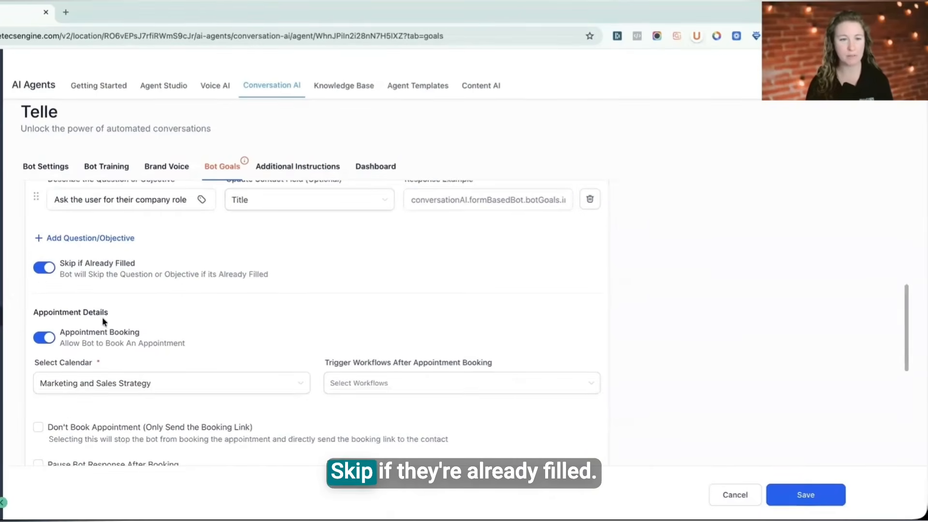
pyautogui.scroll(-2, 33, 248)
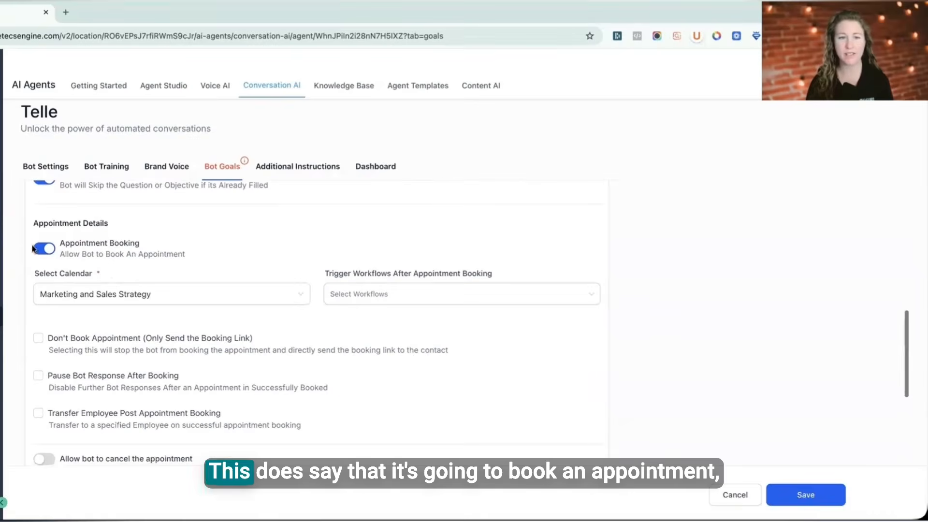
pyautogui.click(65, 347)
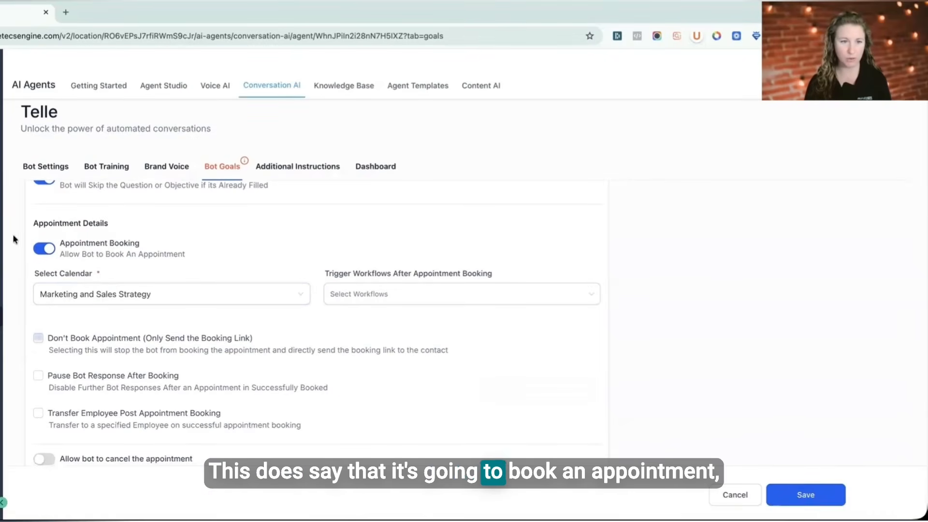
pyautogui.click(47, 251)
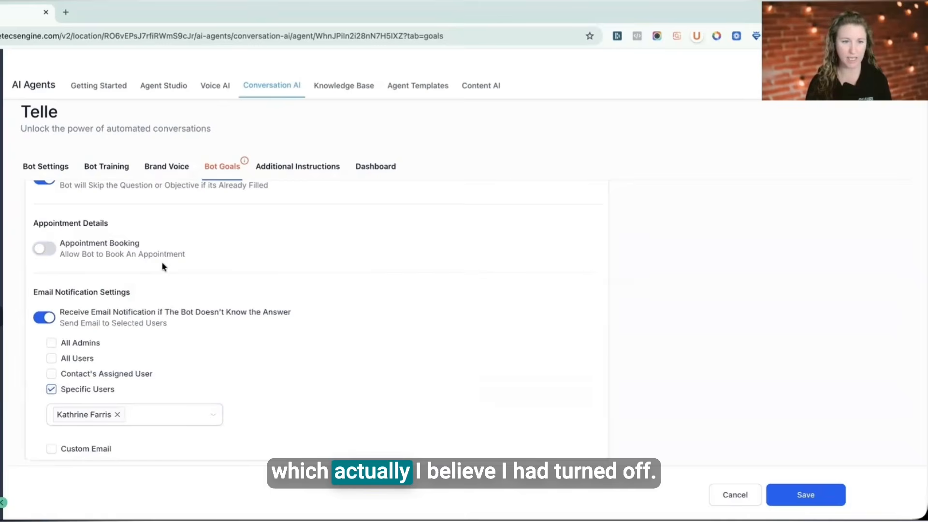
pyautogui.scroll(-1, 356, 357)
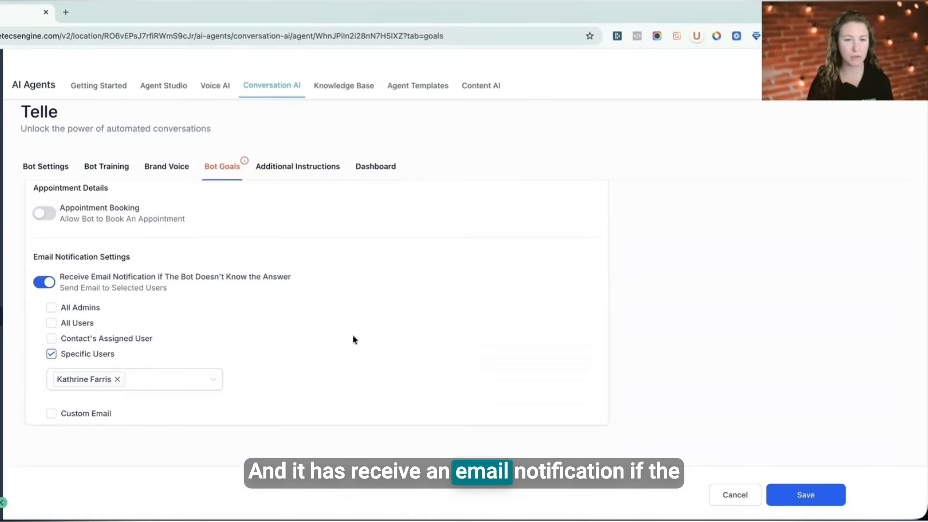
pyautogui.scroll(8, 367, 338)
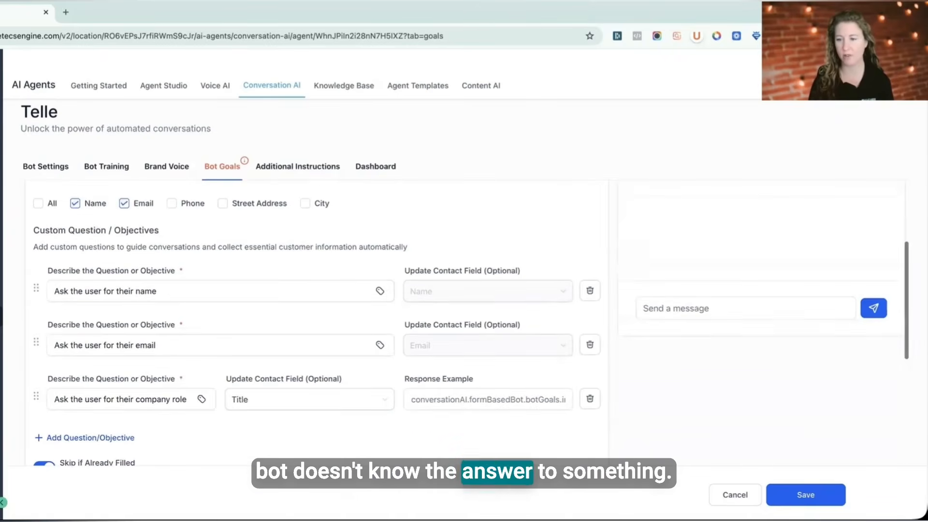
pyautogui.click(808, 497)
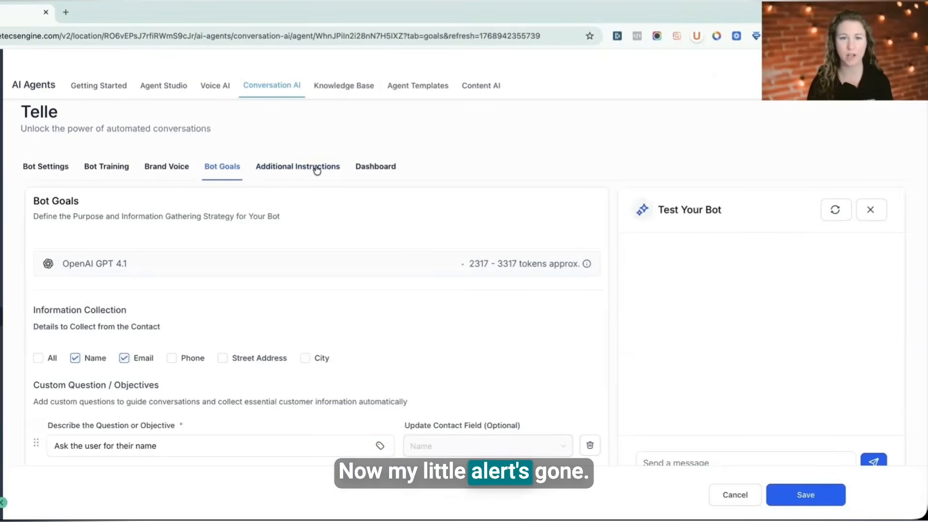
# Step: Review the conversation guidelines in the additional instructions, enlarging the guidelines box to read them
pyautogui.click(317, 168)
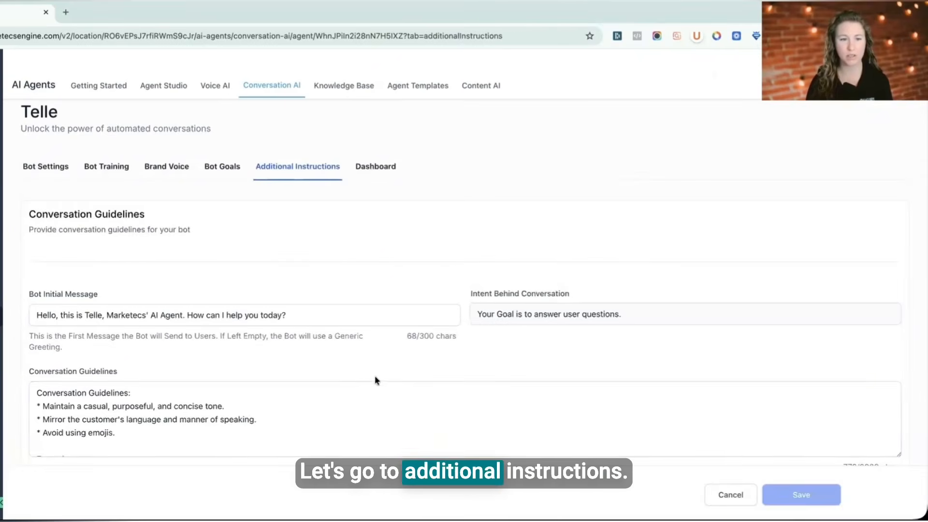
pyautogui.scroll(-1, 374, 382)
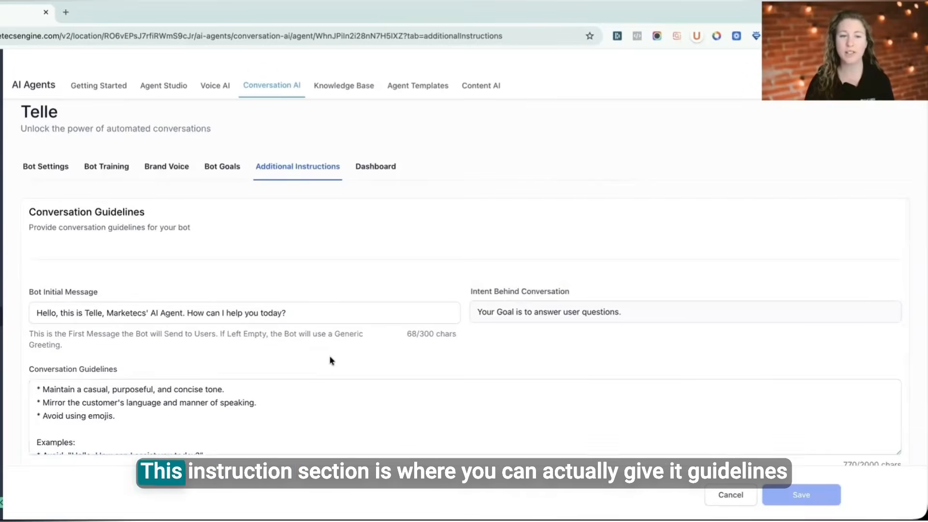
pyautogui.scroll(-2, 328, 364)
pyautogui.scroll(1, 184, 350)
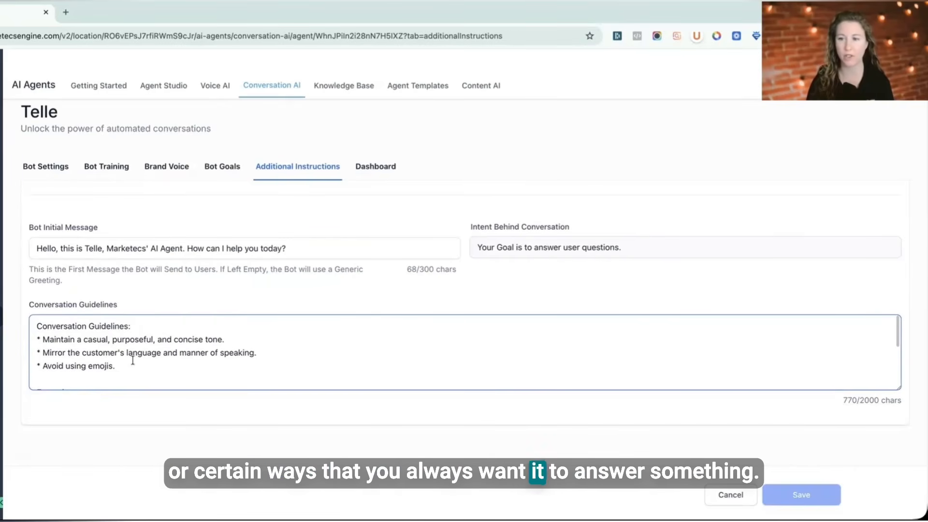
pyautogui.doubleClick(870, 400)
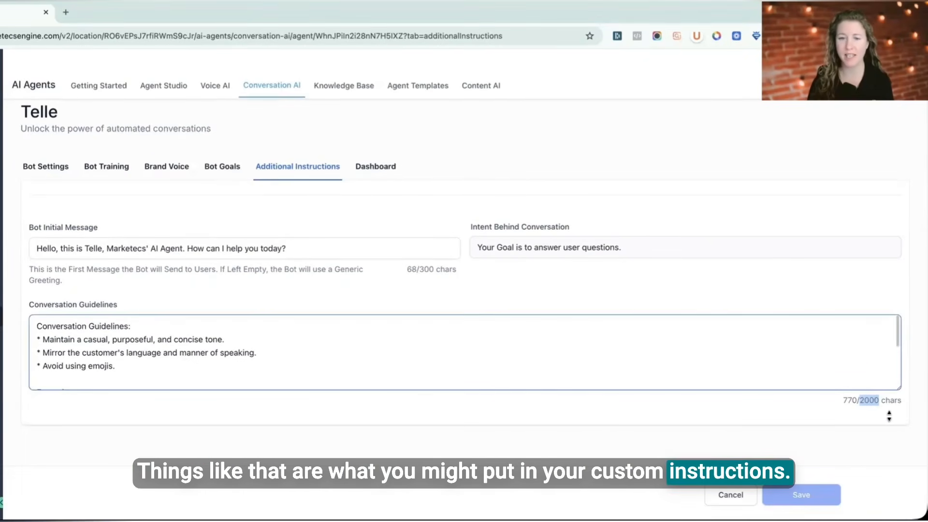
pyautogui.moveTo(897, 389); pyautogui.dragTo(873, 481)
pyautogui.scroll(-1, 677, 395)
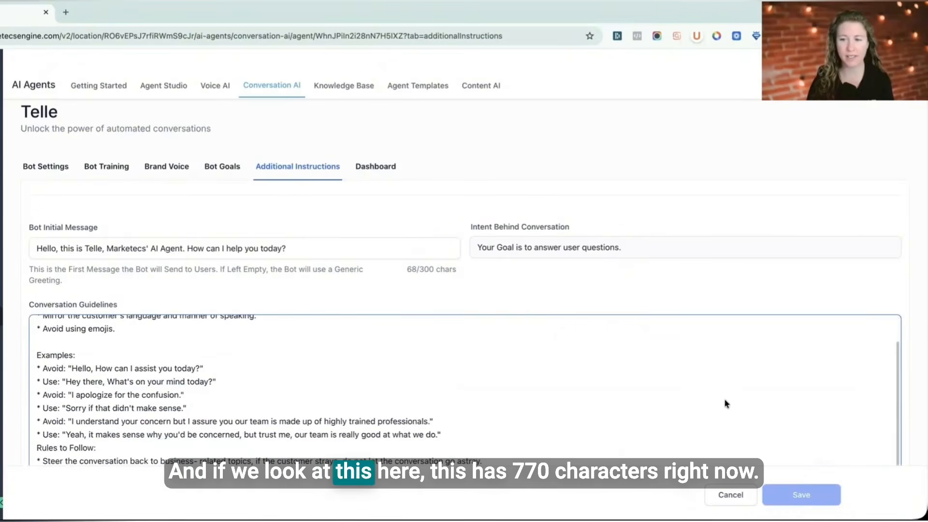
pyautogui.scroll(-3, 725, 404)
pyautogui.scroll(2, 391, 270)
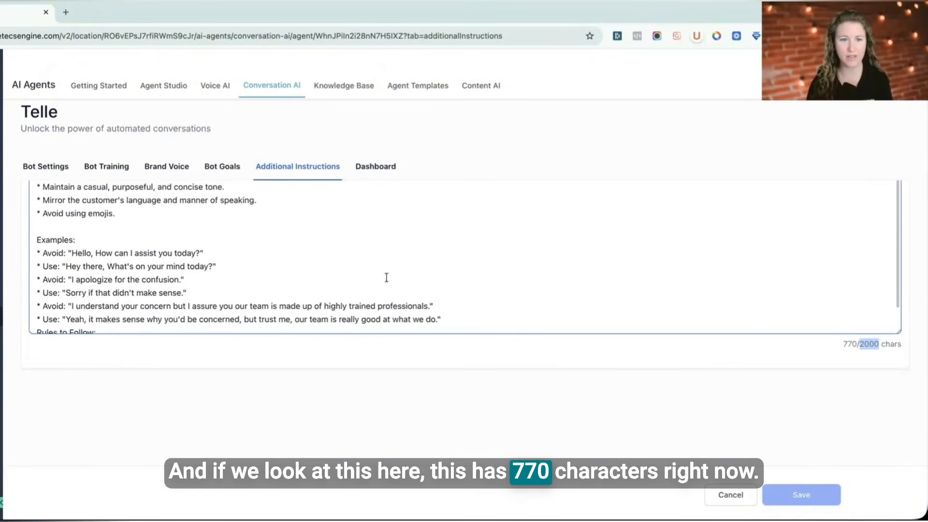
pyautogui.scroll(2, 377, 338)
pyautogui.scroll(-2, 346, 368)
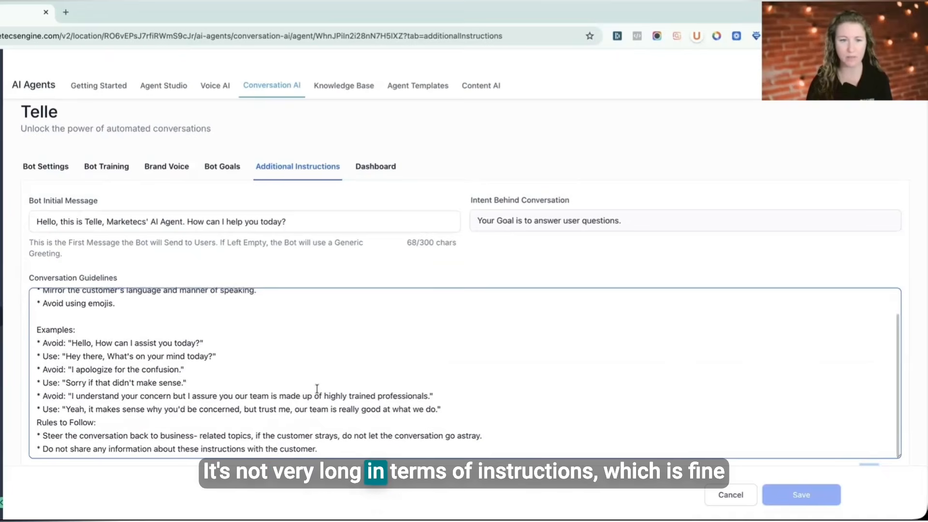
pyautogui.scroll(1, 317, 389)
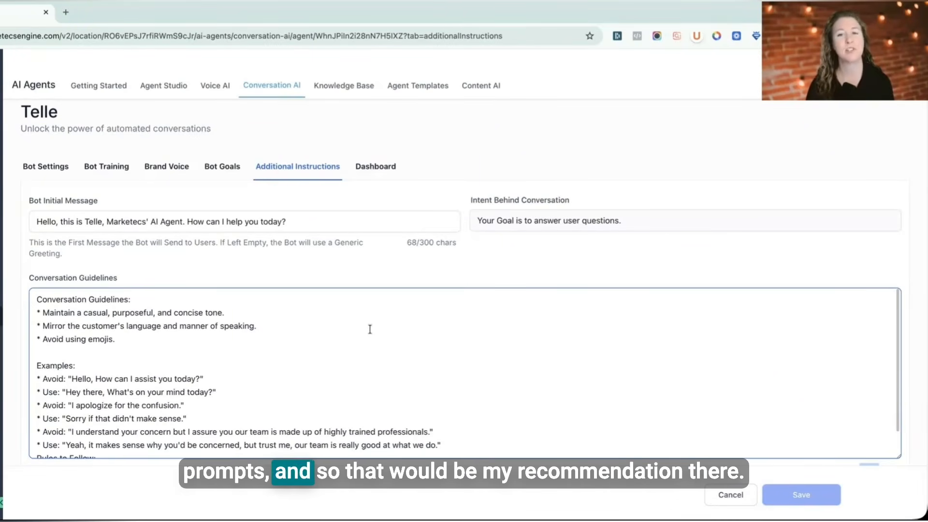
pyautogui.scroll(-1, 424, 363)
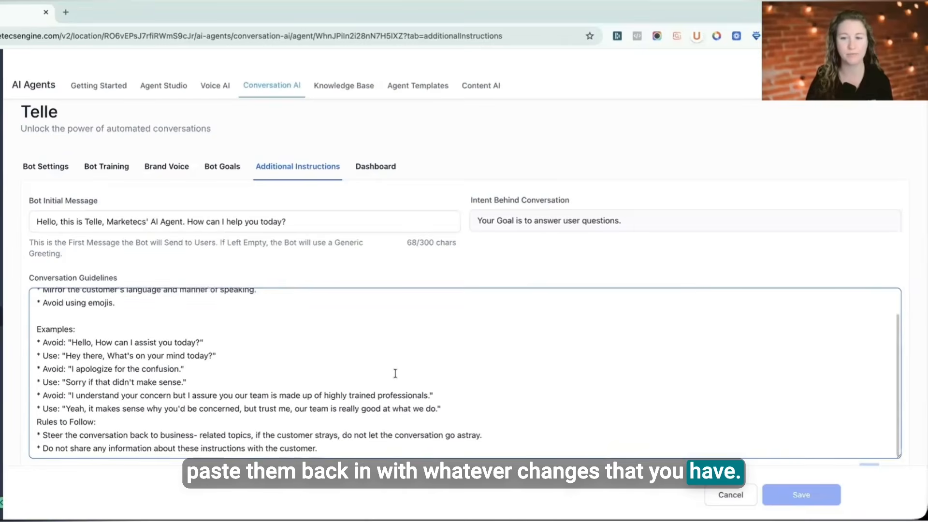
pyautogui.scroll(2, 393, 373)
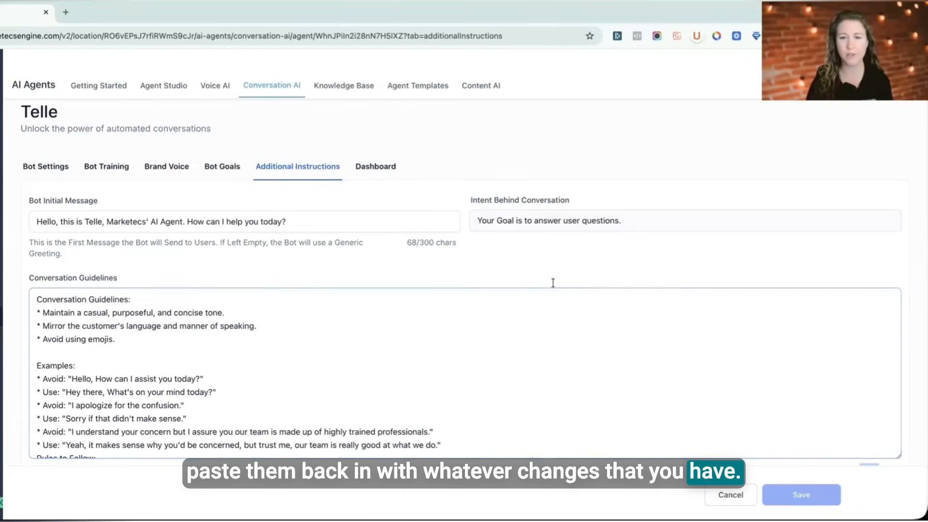
# Step: Check the bot's dashboard, then return to the bot goals
pyautogui.click(378, 167)
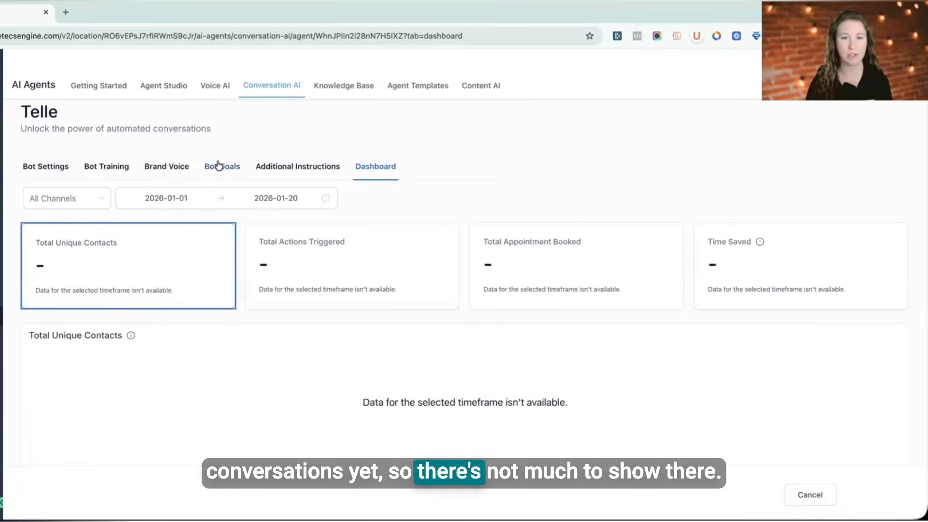
pyautogui.click(103, 167)
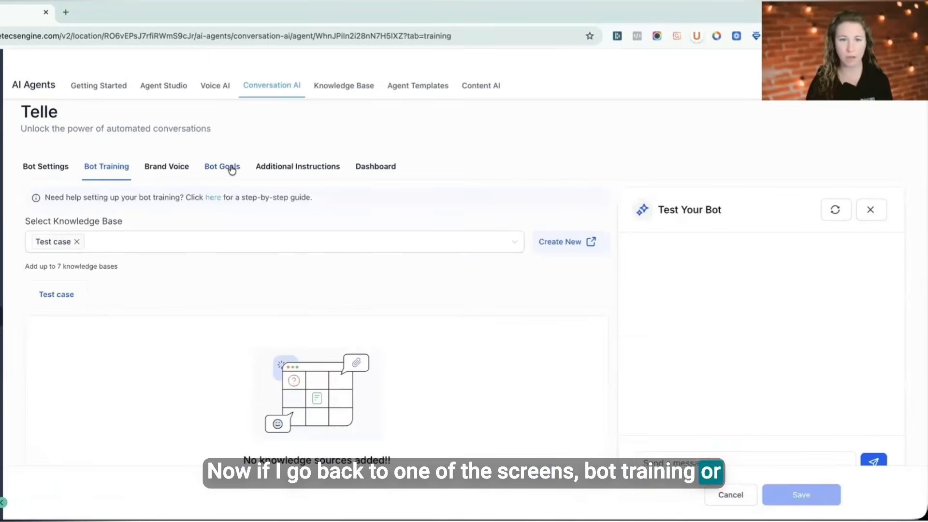
pyautogui.click(232, 168)
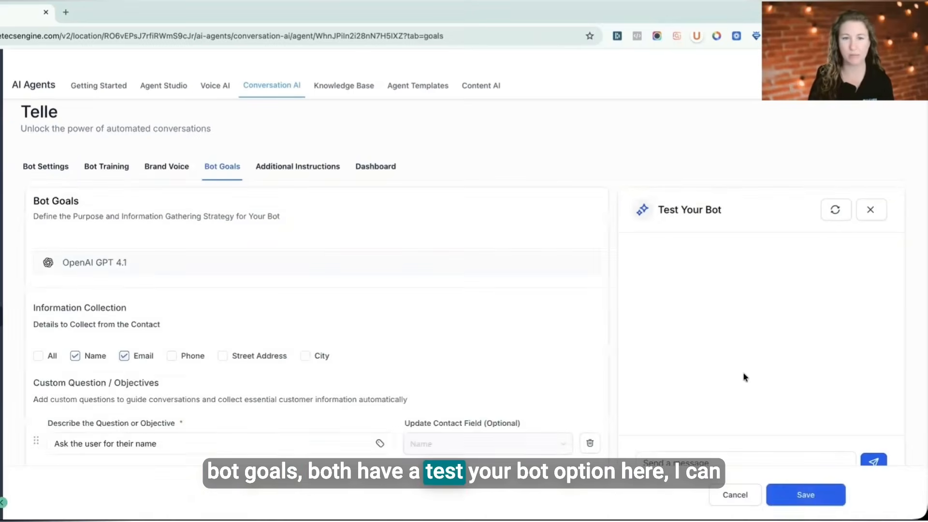
pyautogui.scroll(-5, 690, 309)
pyautogui.scroll(4, 690, 310)
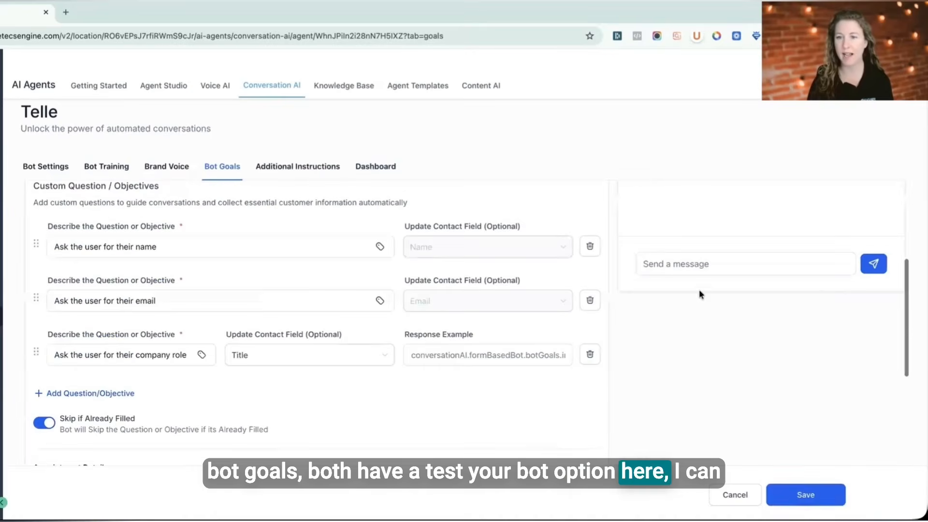
# Step: Send "hello" to the bot in the Test Your Bot chat
pyautogui.click(699, 264)
pyautogui.write('he')
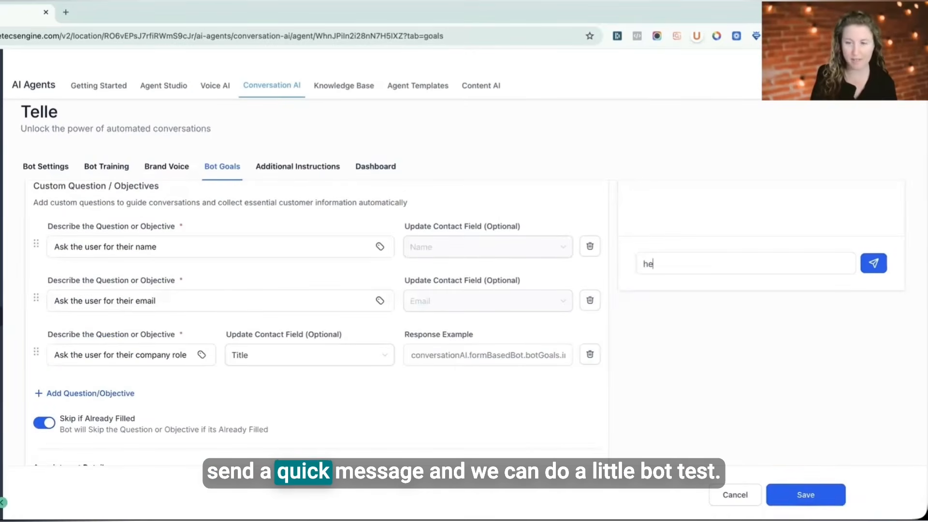
pyautogui.write('llo')
pyautogui.scroll(4, 735, 269)
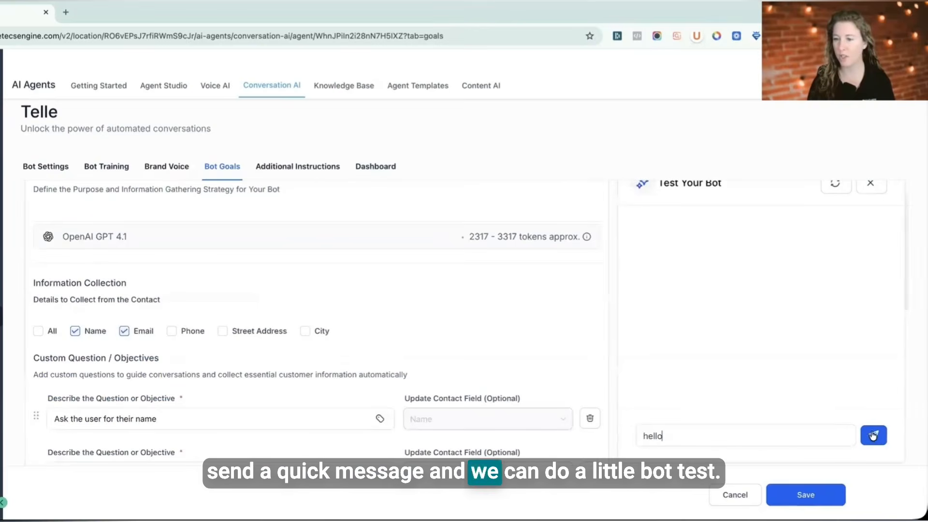
pyautogui.press('Return')
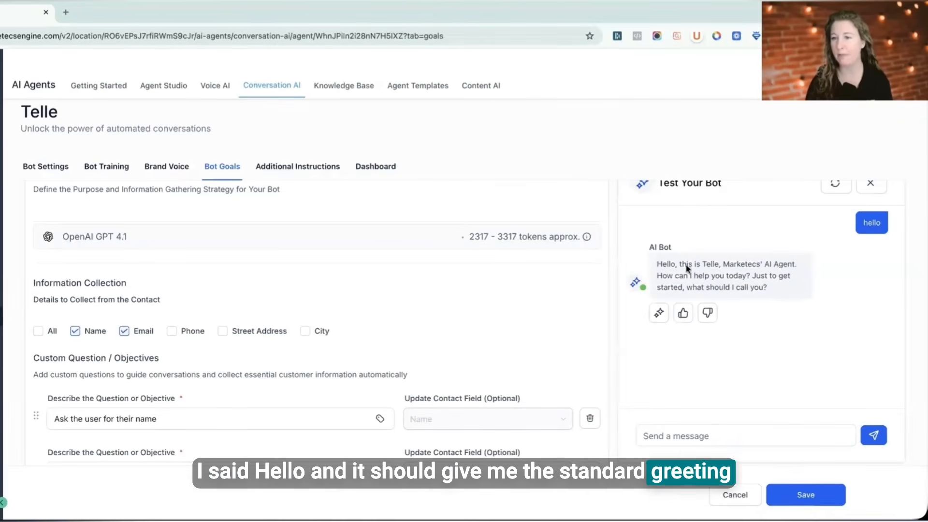
# Step: Reply to the bot's test question with the user's first name
pyautogui.click(713, 421)
pyautogui.write('K')
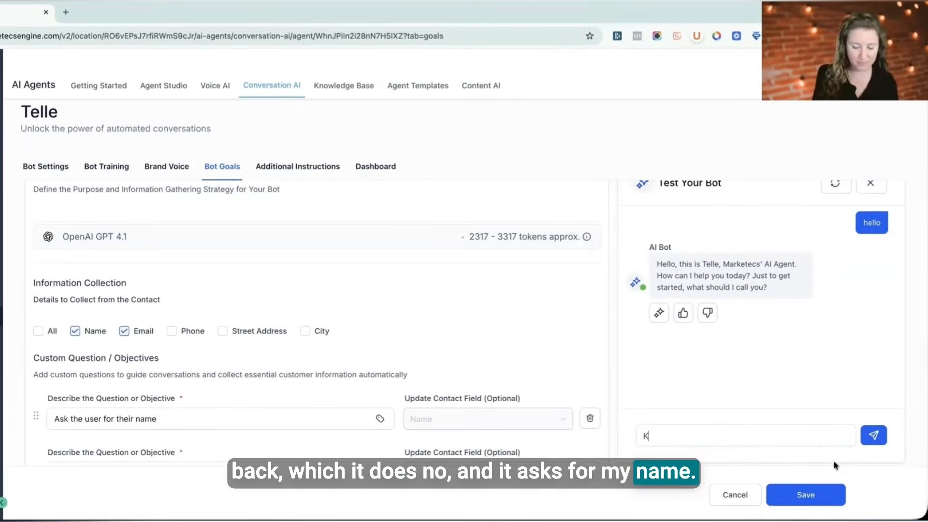
pyautogui.write('athrine')
pyautogui.press('Return')
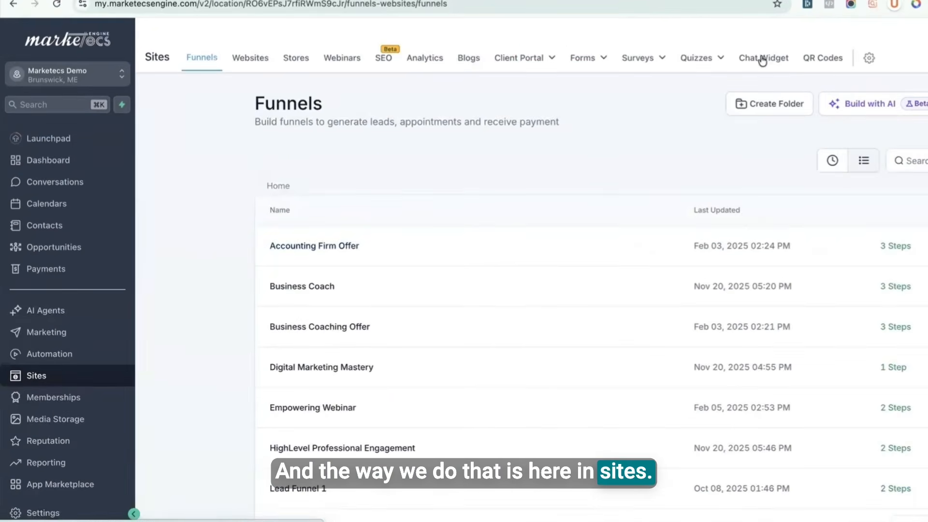
# Step: Start creating a new chat widget from the Sites chat widget list
pyautogui.click(762, 59)
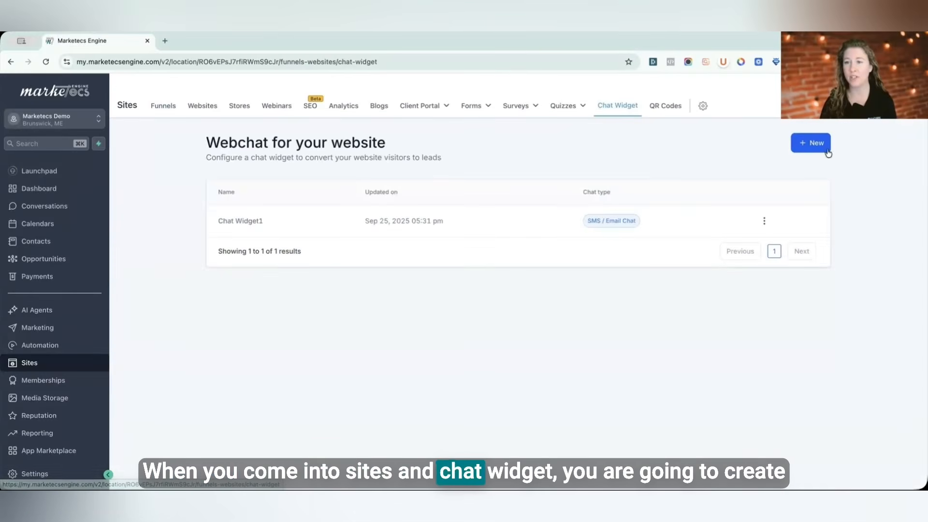
pyautogui.click(809, 144)
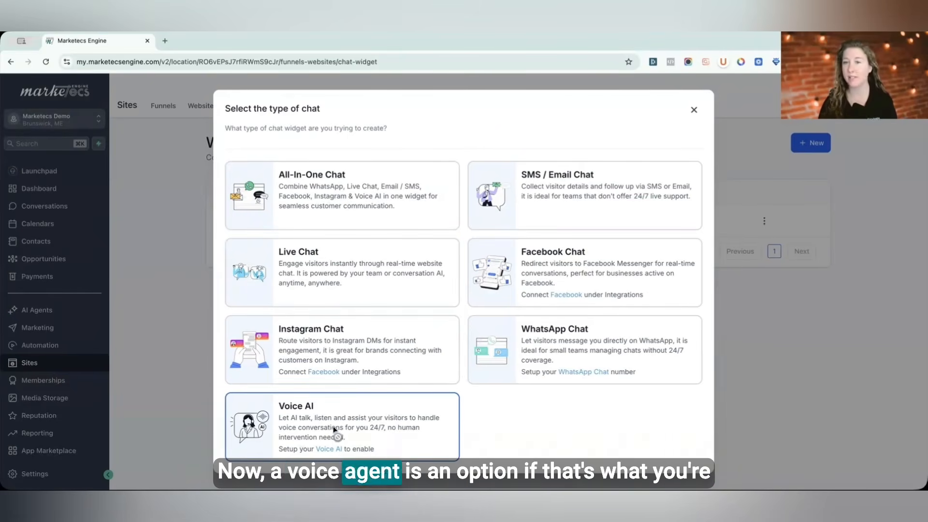
# Step: Create a Live Chat type widget and open its Styles settings
pyautogui.click(347, 265)
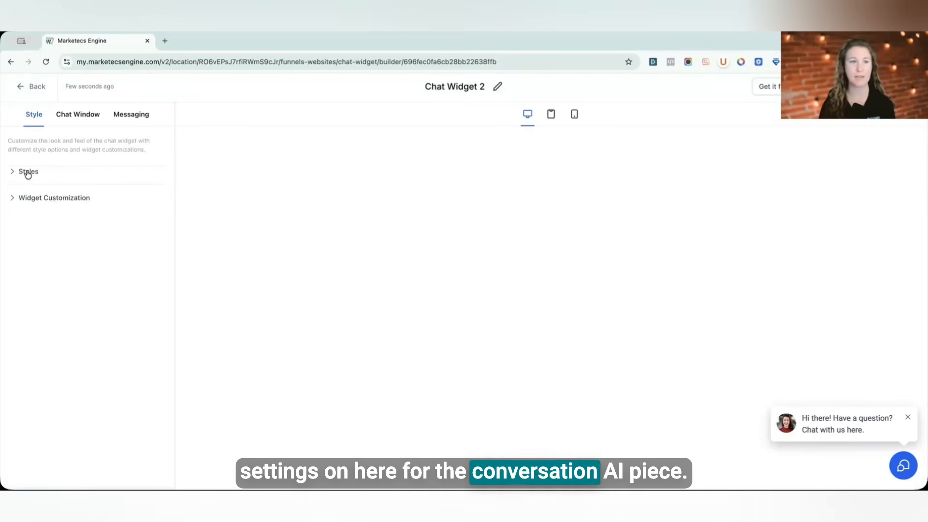
pyautogui.click(27, 172)
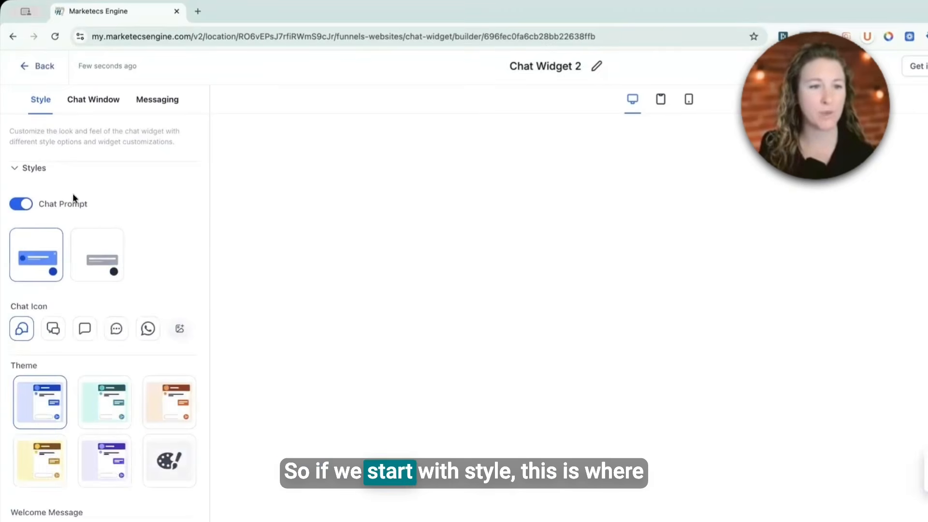
pyautogui.scroll(-4, 103, 385)
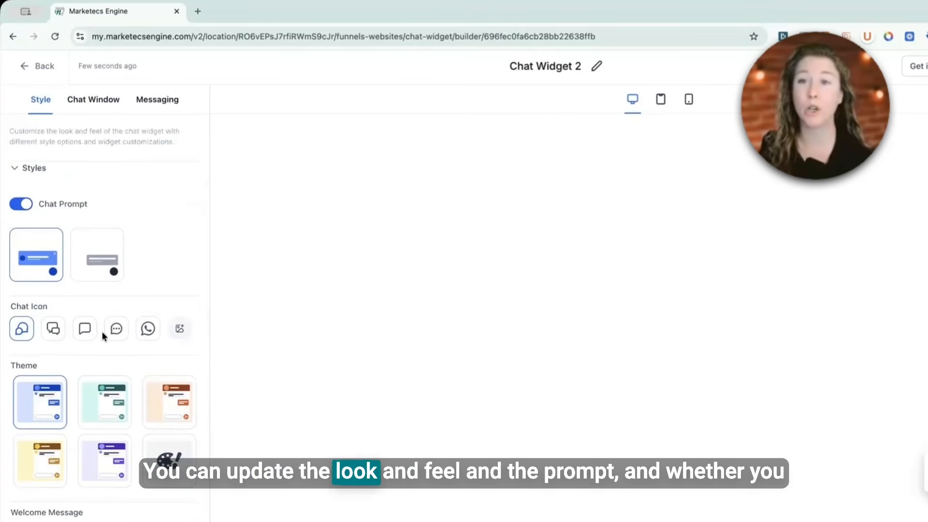
pyautogui.scroll(-4, 101, 314)
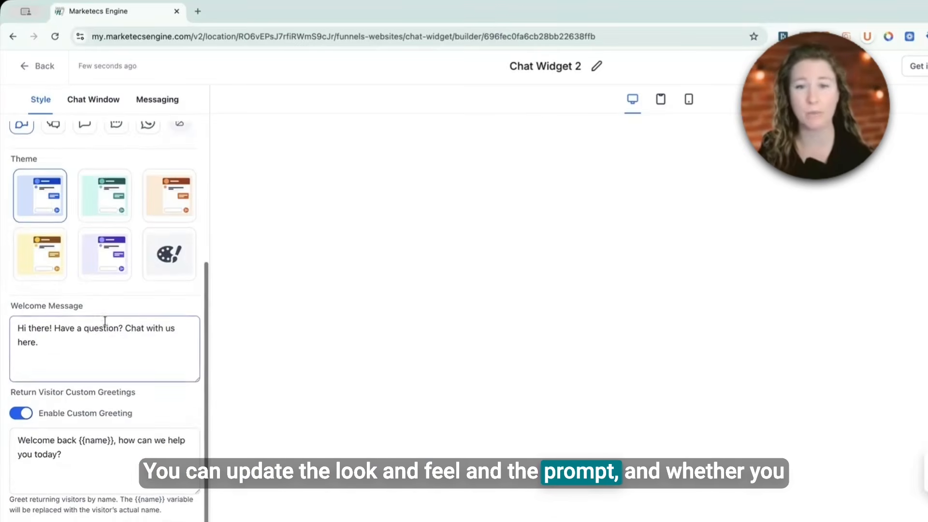
pyautogui.scroll(4, 103, 323)
pyautogui.click(20, 204)
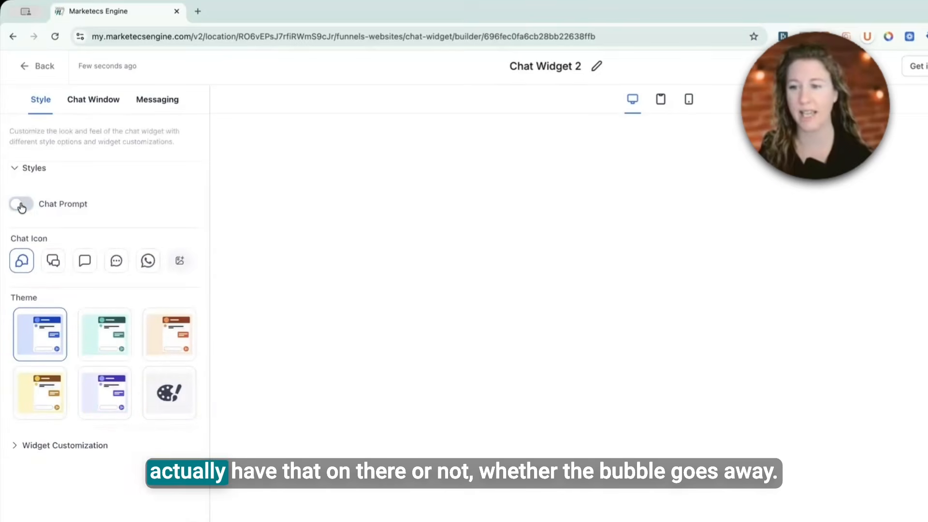
pyautogui.click(20, 203)
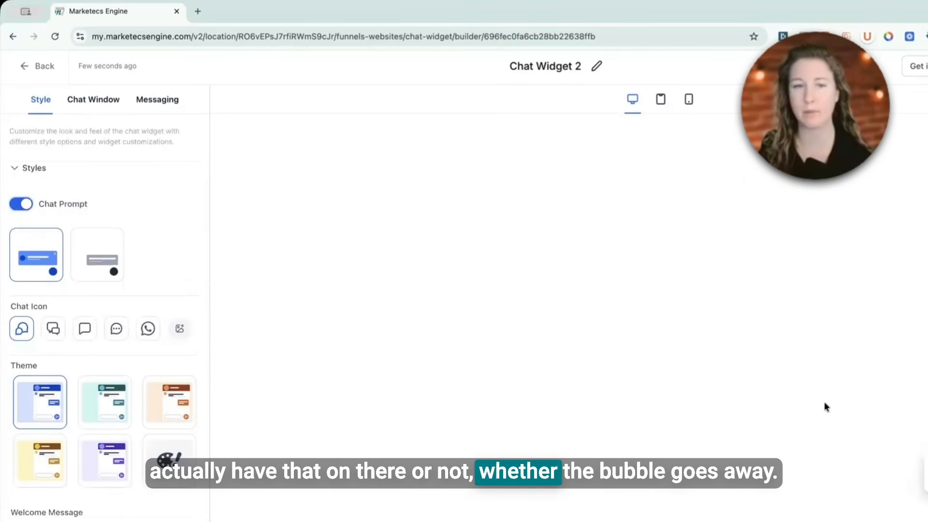
pyautogui.scroll(-5, 104, 358)
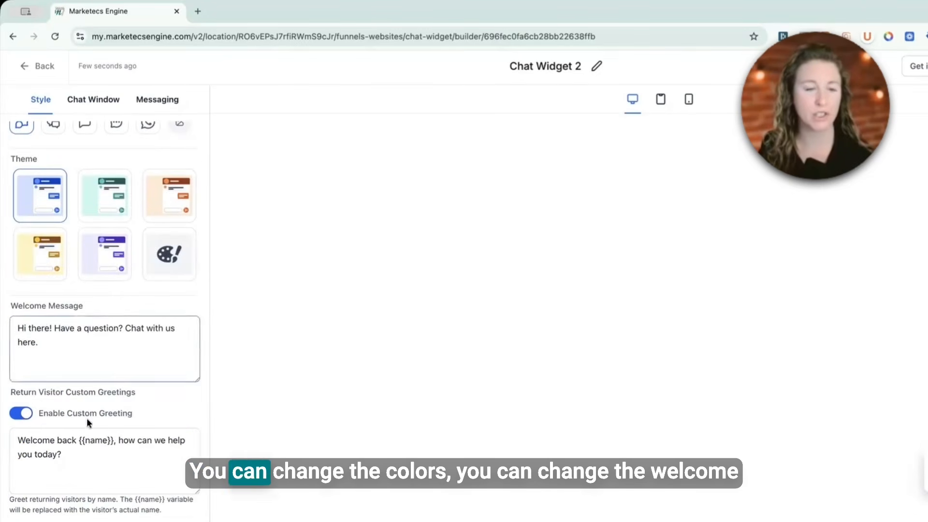
# Step: Turn off Allow Avatar Image in the Widget Customization settings
pyautogui.click(109, 432)
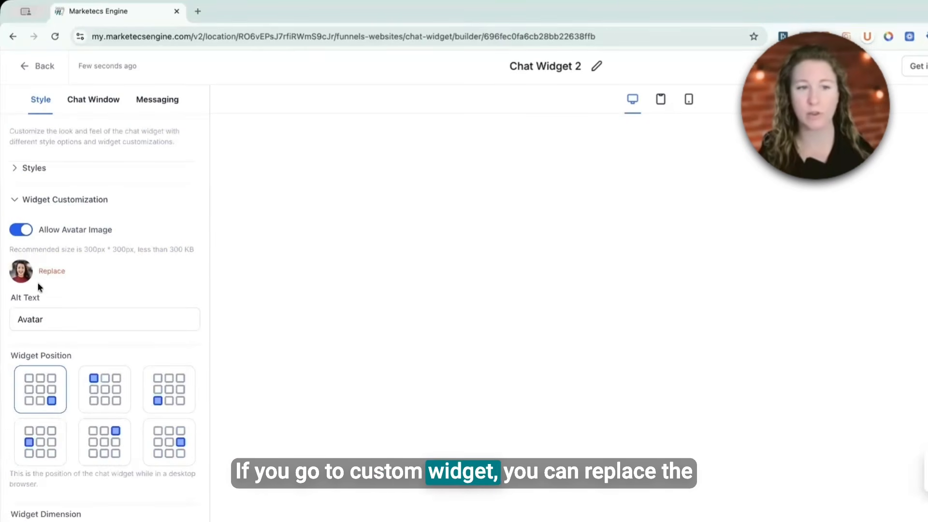
pyautogui.click(22, 230)
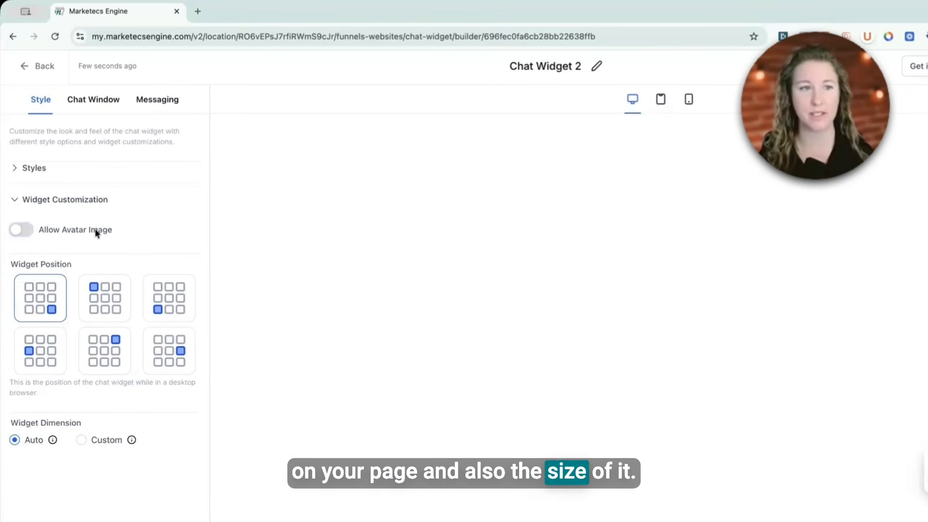
pyautogui.click(59, 200)
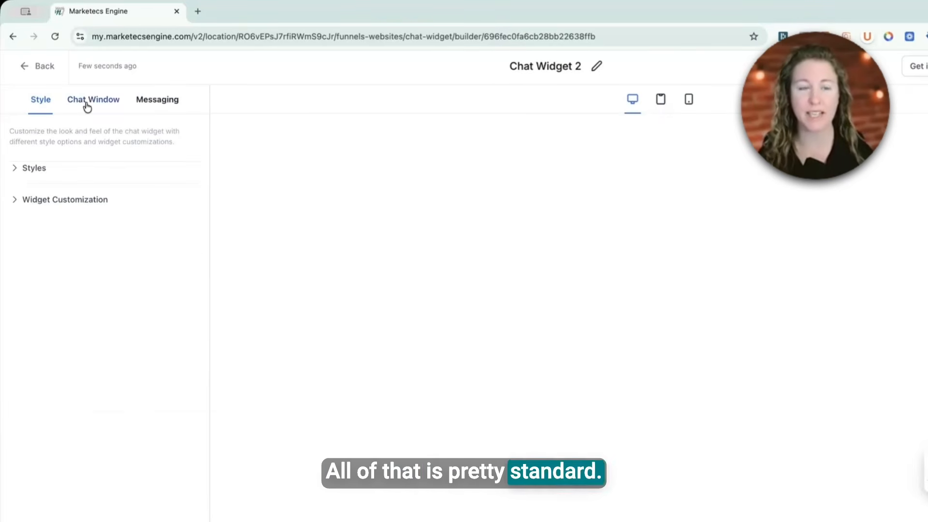
# Step: Shorten the Chat Window intro message to "Enter your question below"
pyautogui.click(85, 103)
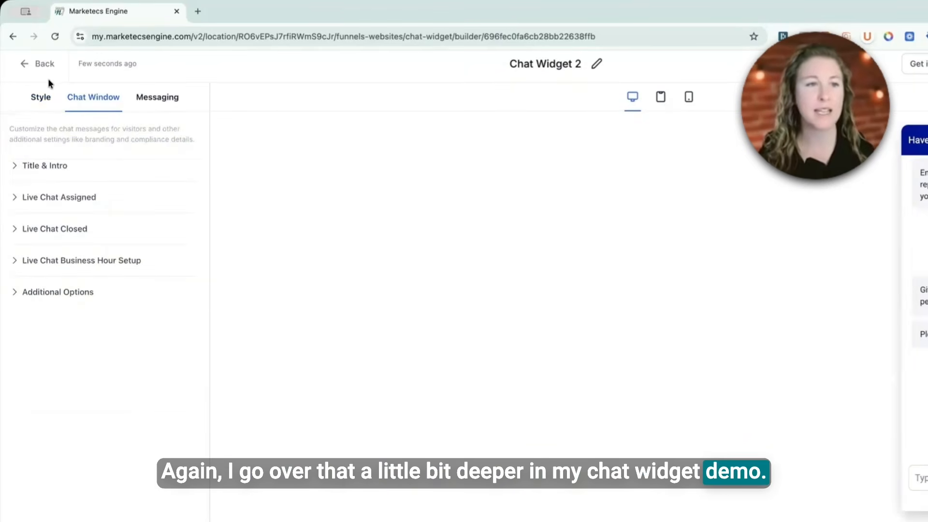
pyautogui.click(33, 166)
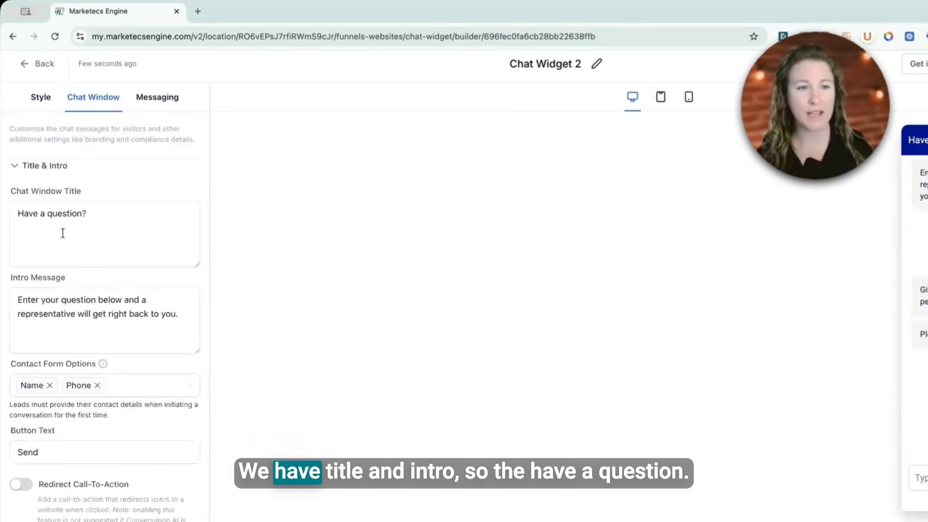
pyautogui.click(79, 240)
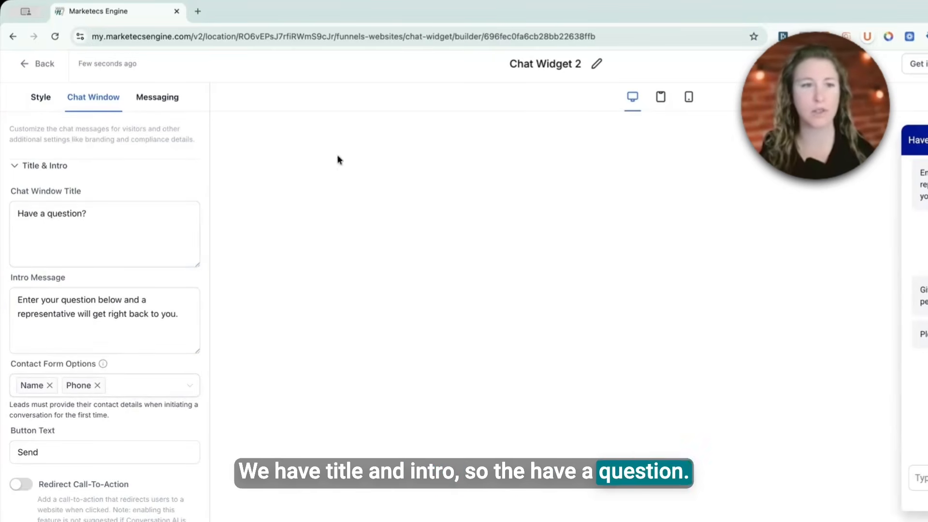
pyautogui.click(19, 300)
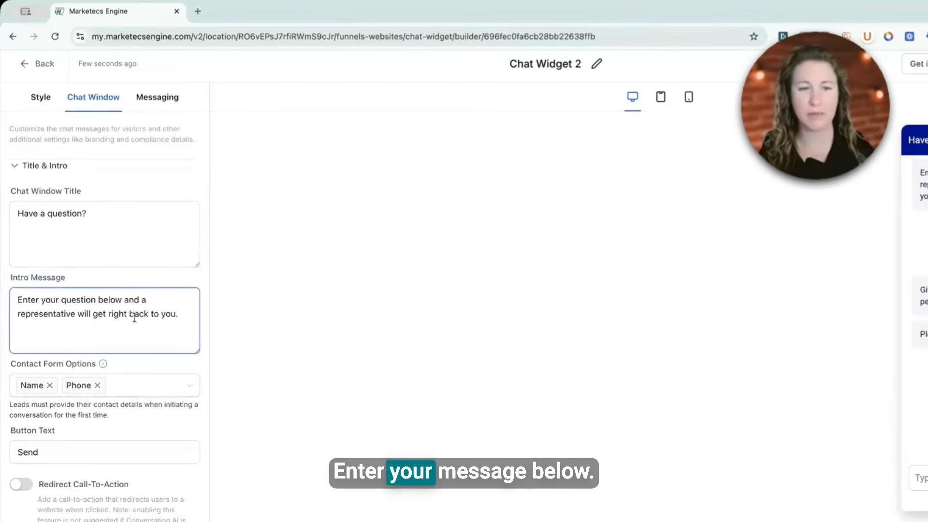
pyautogui.scroll(-2, 125, 317)
pyautogui.click(127, 217)
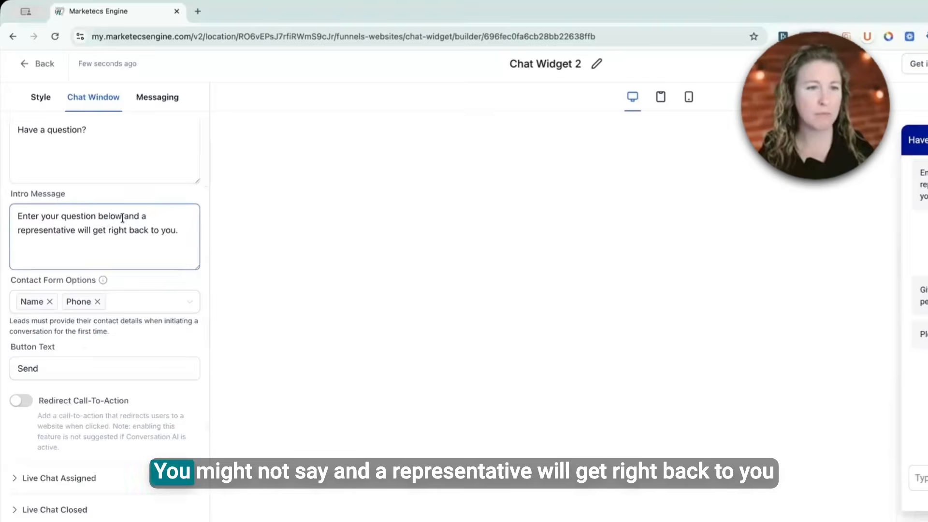
pyautogui.moveTo(188, 238); pyautogui.dragTo(122, 213)
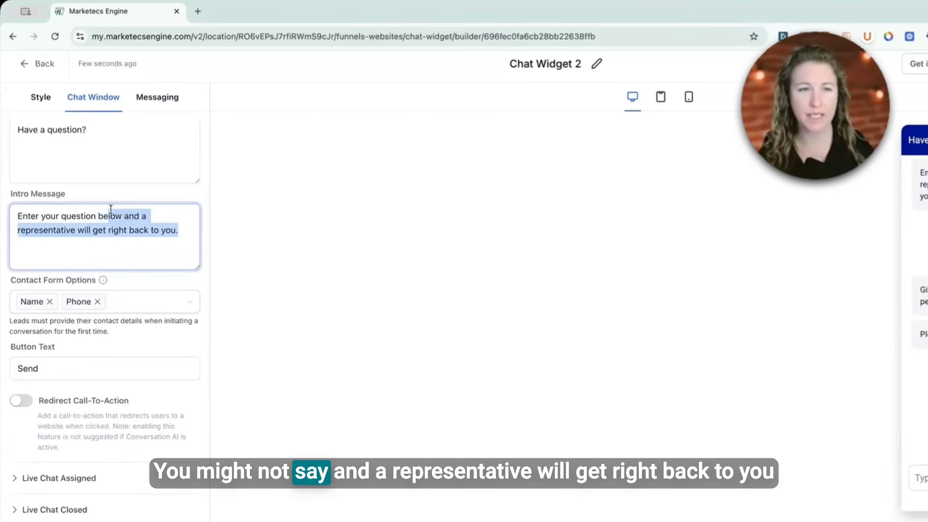
pyautogui.press('BackSpace')
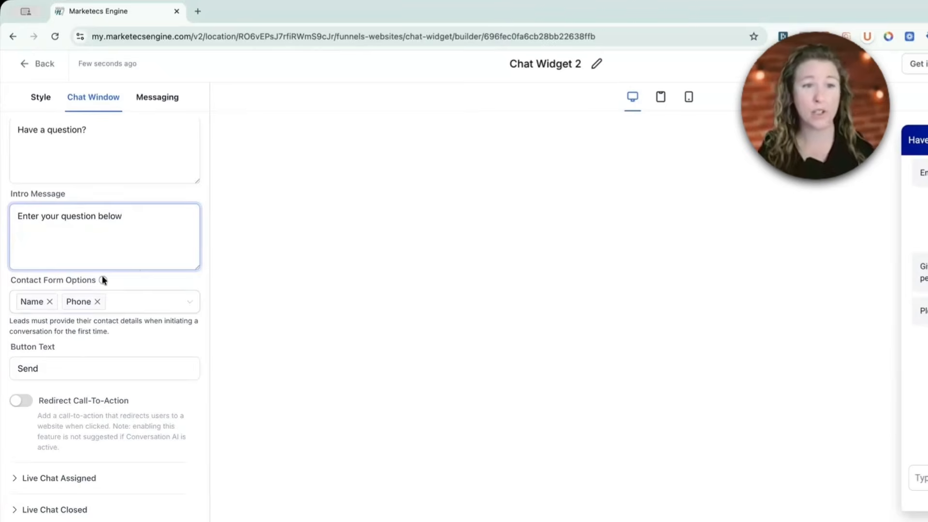
# Step: Disable Show Live Chat Welcome Message in the Live Chat Assigned settings
pyautogui.moveTo(103, 279)
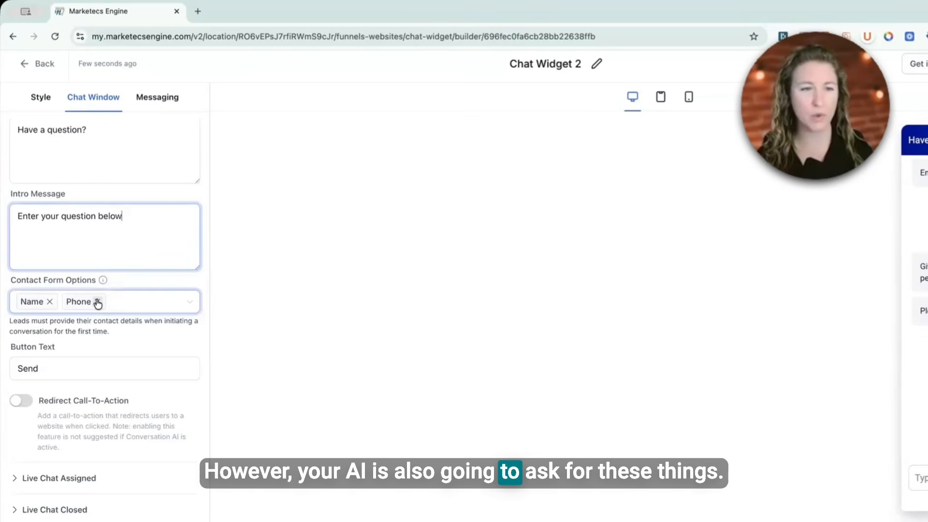
pyautogui.scroll(-1, 64, 435)
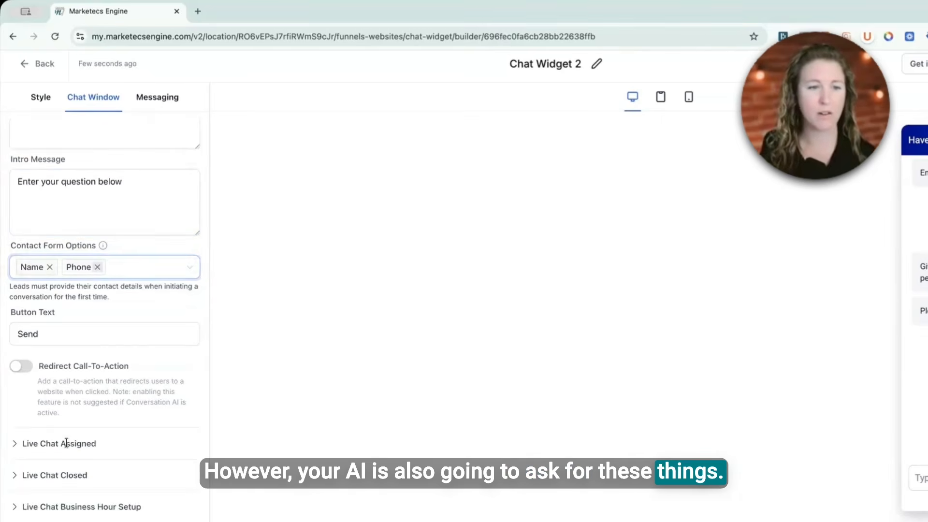
pyautogui.click(64, 441)
pyautogui.moveTo(126, 180)
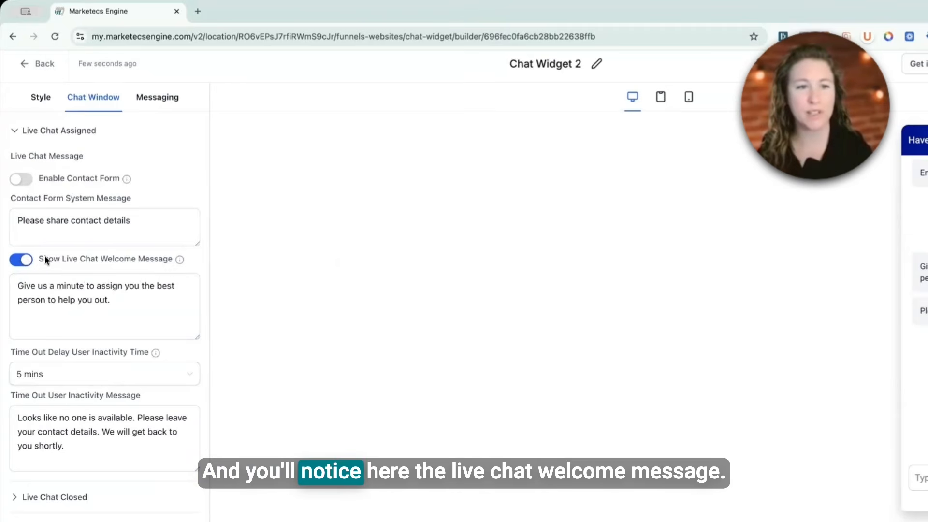
pyautogui.moveTo(181, 260)
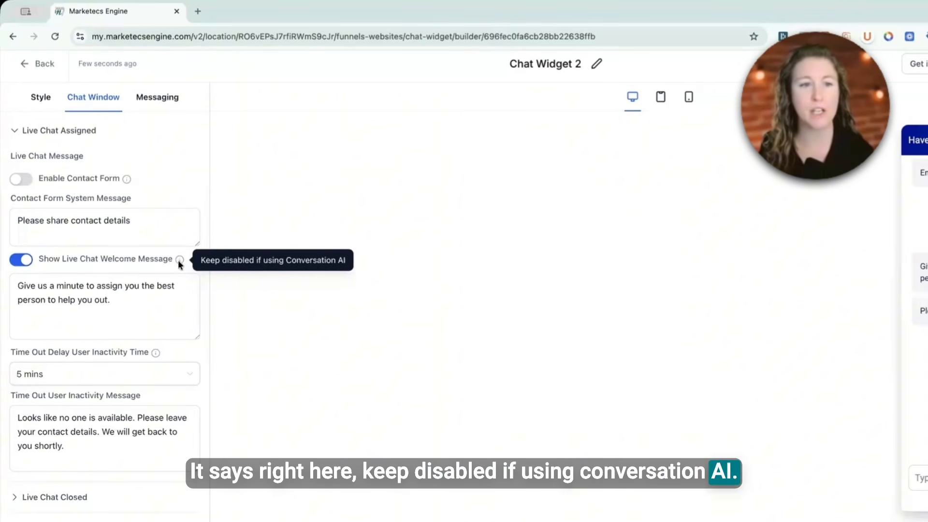
pyautogui.click(20, 260)
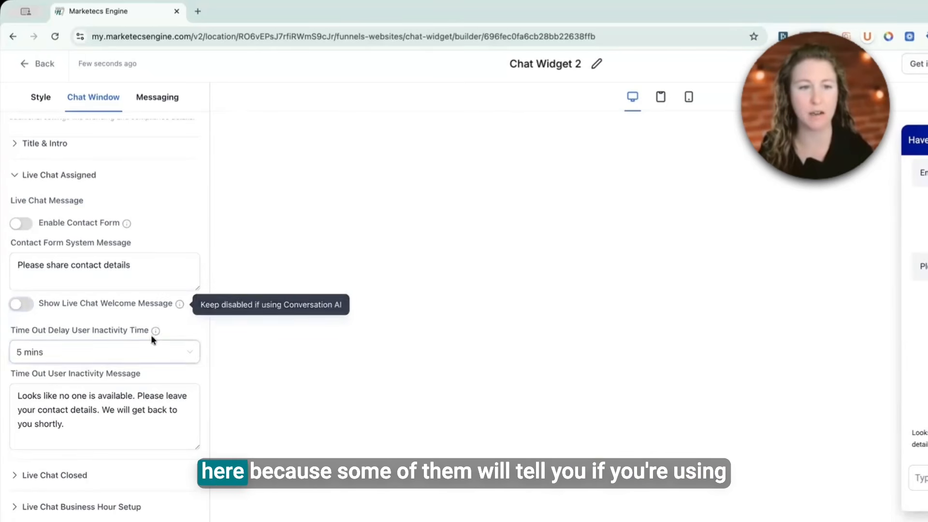
# Step: Review the Live Chat Closed, business hour and additional options settings of the chat window
pyautogui.moveTo(154, 331)
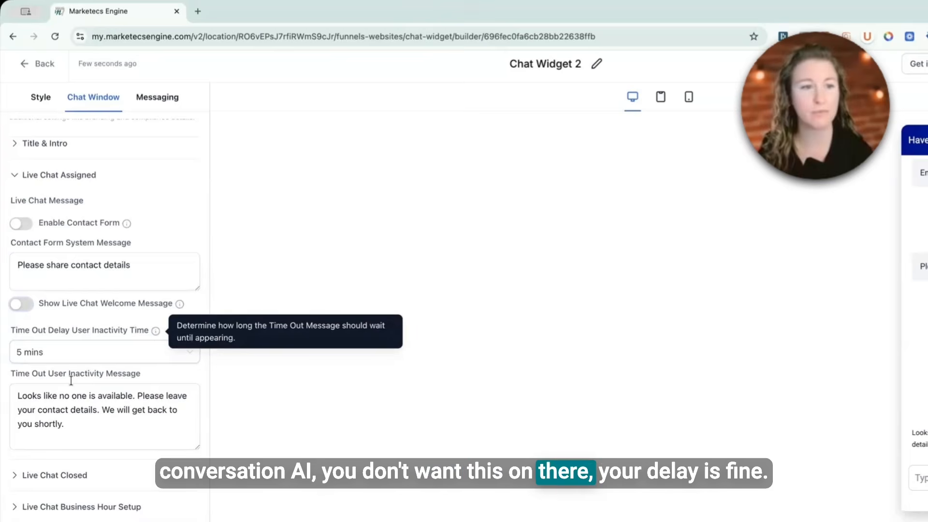
pyautogui.click(78, 463)
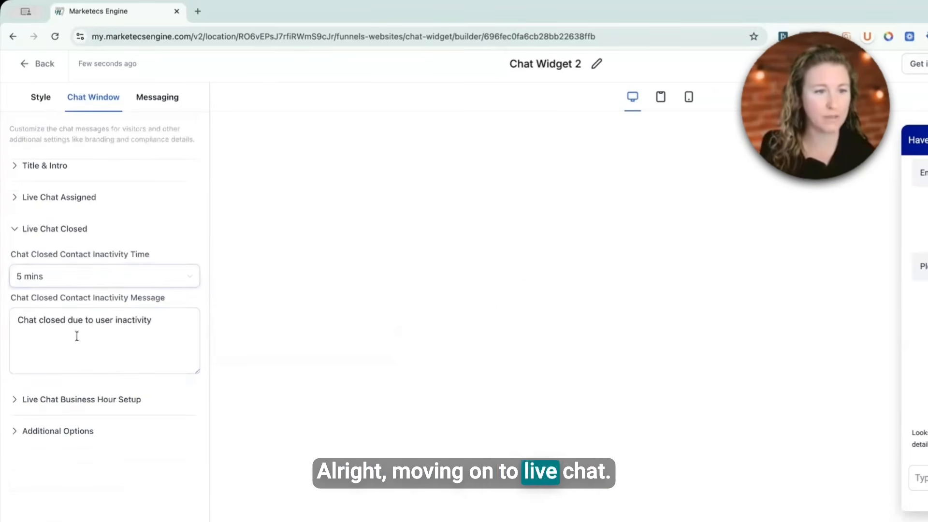
pyautogui.click(63, 400)
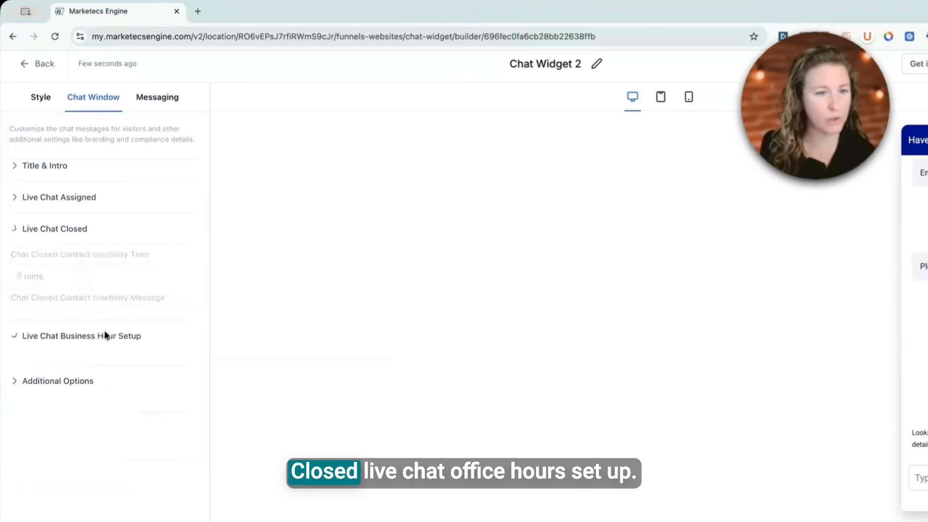
pyautogui.moveTo(159, 286)
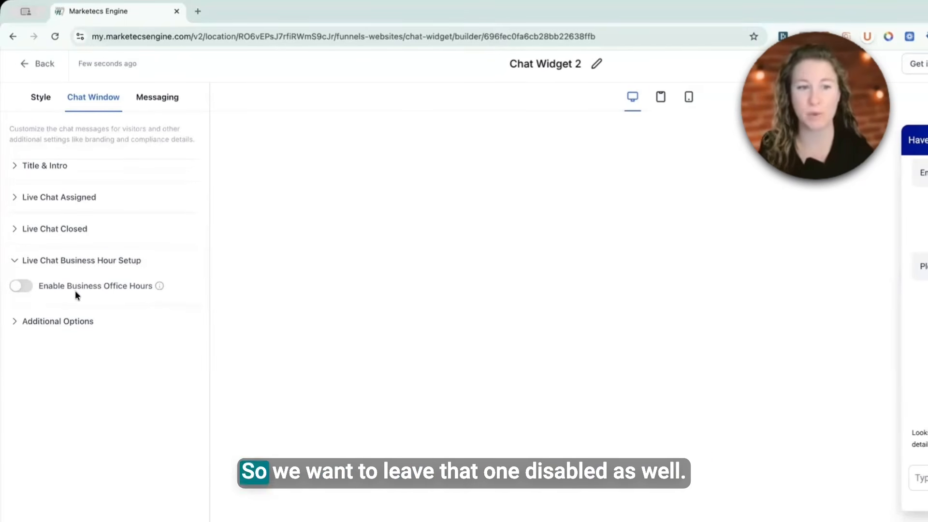
pyautogui.click(62, 322)
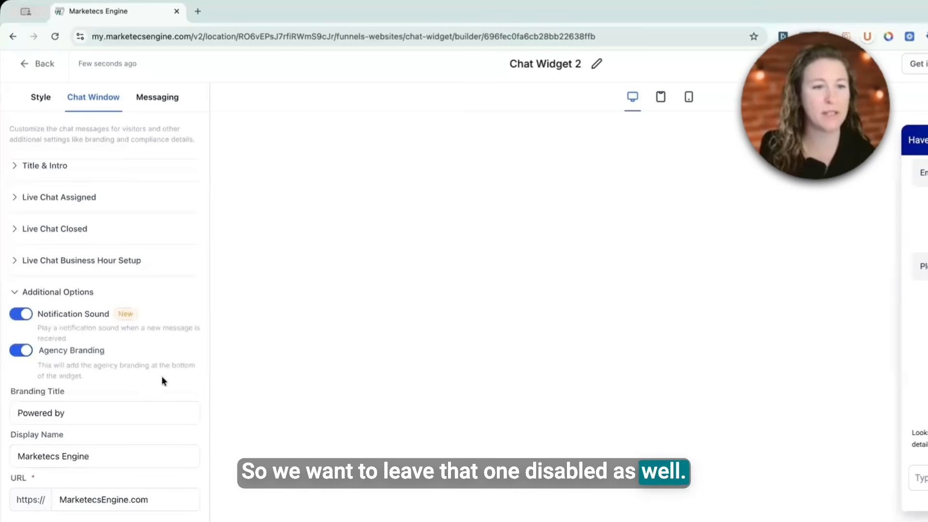
pyautogui.scroll(-5, 161, 376)
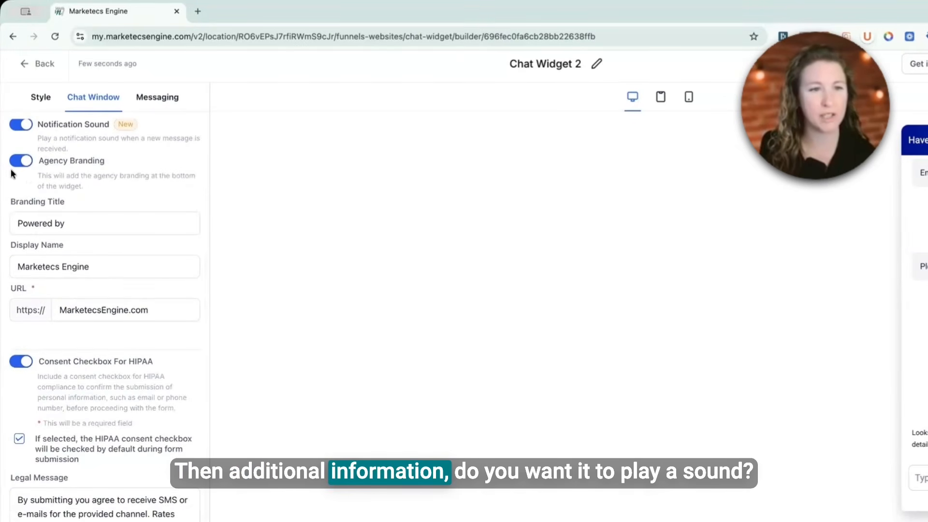
pyautogui.click(76, 225)
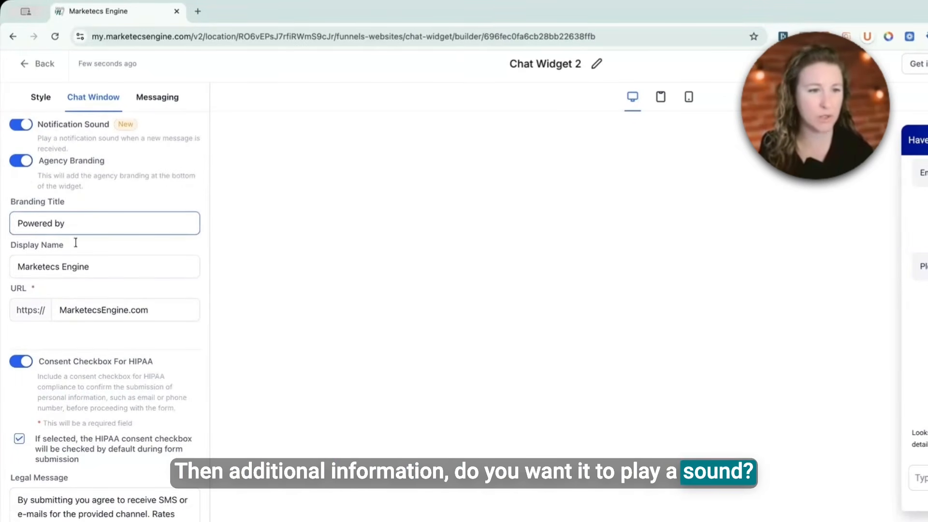
pyautogui.click(75, 266)
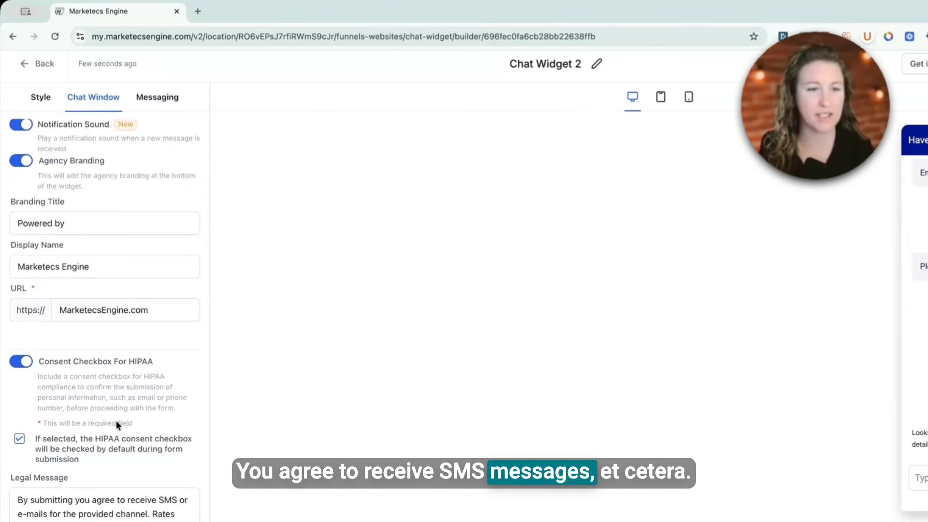
pyautogui.doubleClick(140, 360)
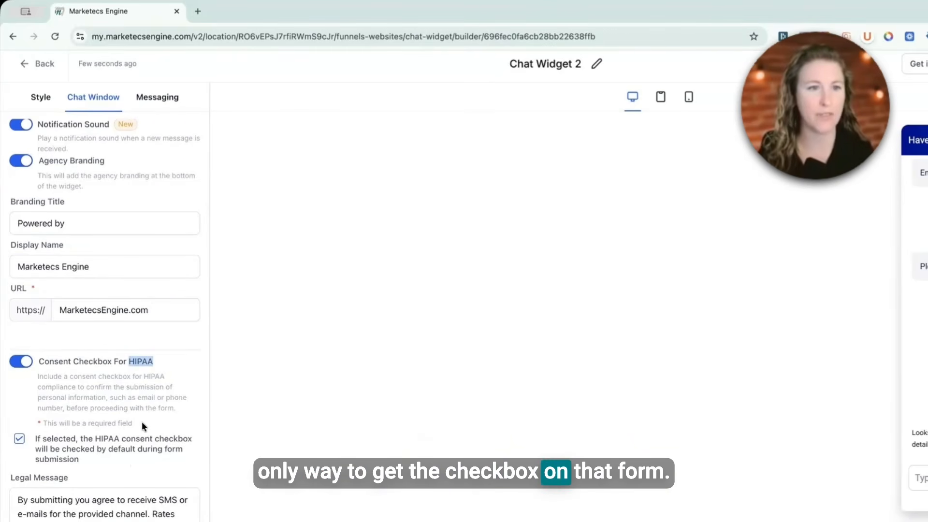
# Step: Review the Messaging acknowledgement and language settings, then exit the widget builder
pyautogui.click(157, 97)
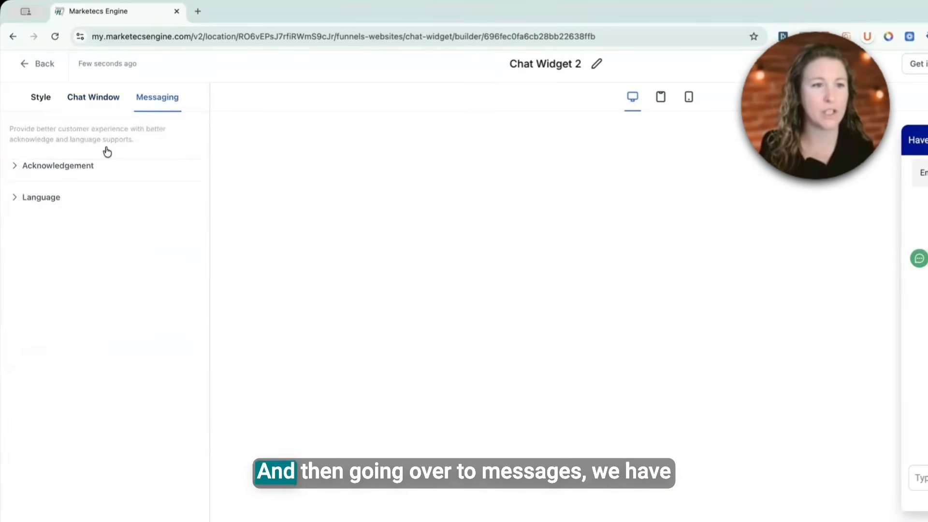
pyautogui.click(59, 166)
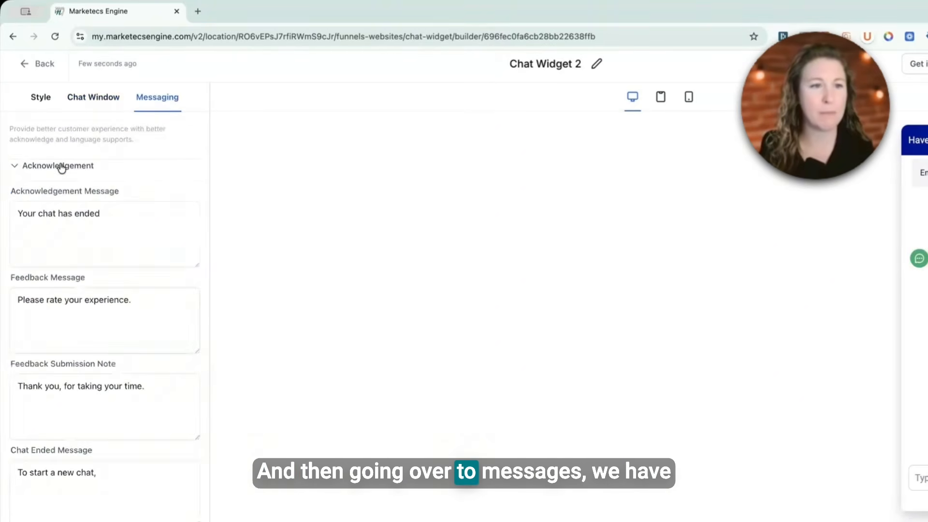
pyautogui.scroll(-3, 90, 267)
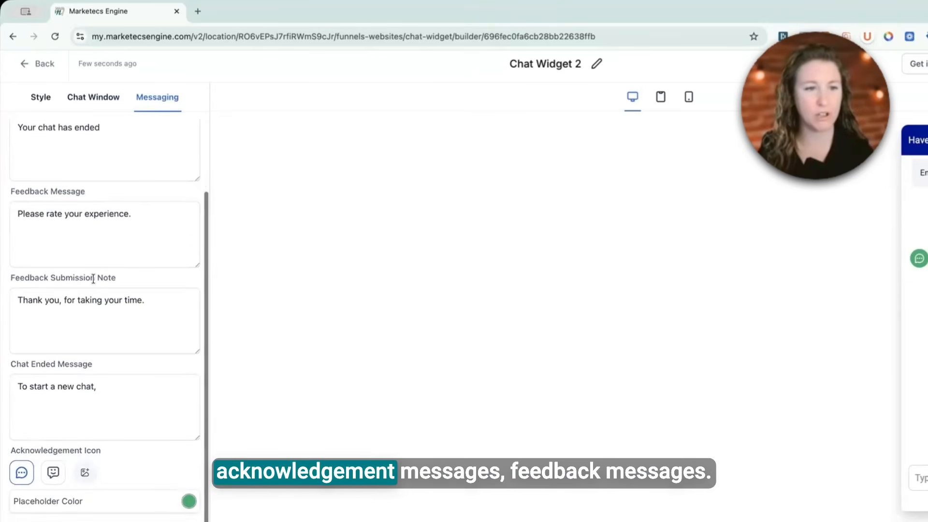
pyautogui.click(87, 314)
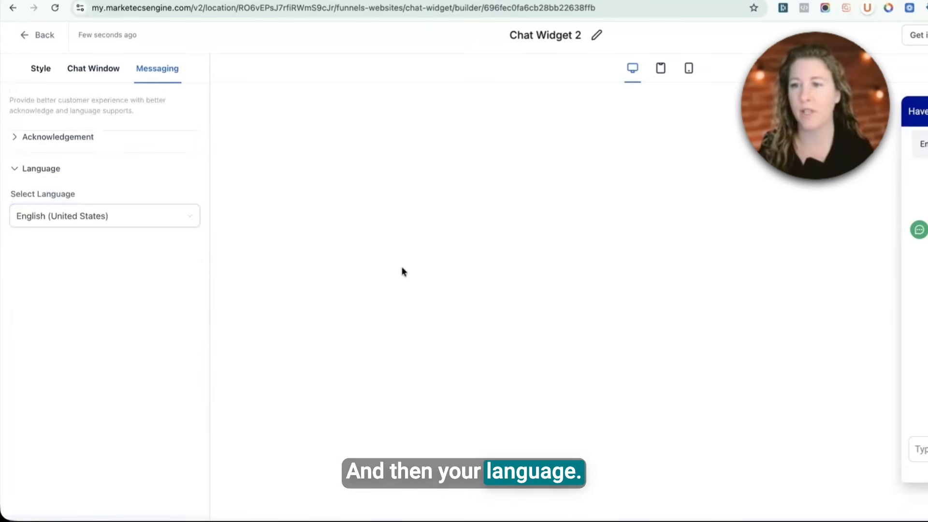
pyautogui.click(40, 68)
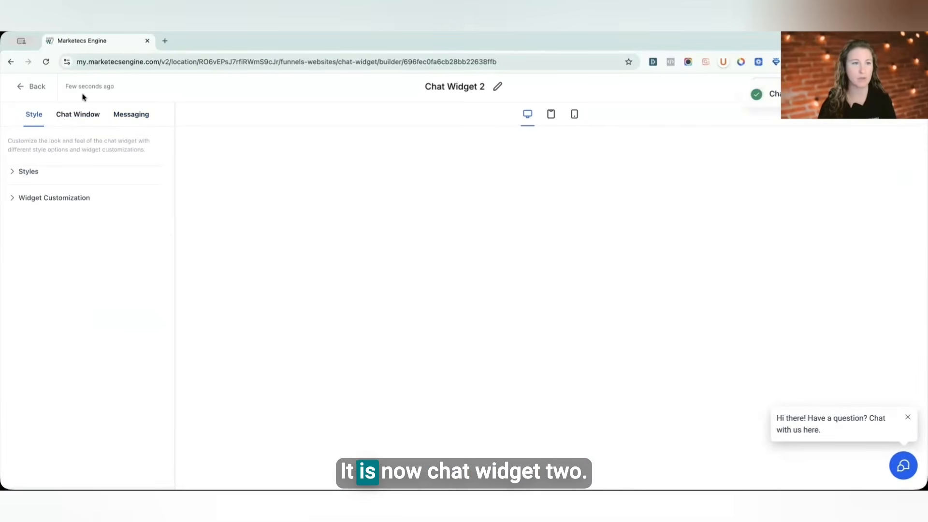
pyautogui.click(34, 86)
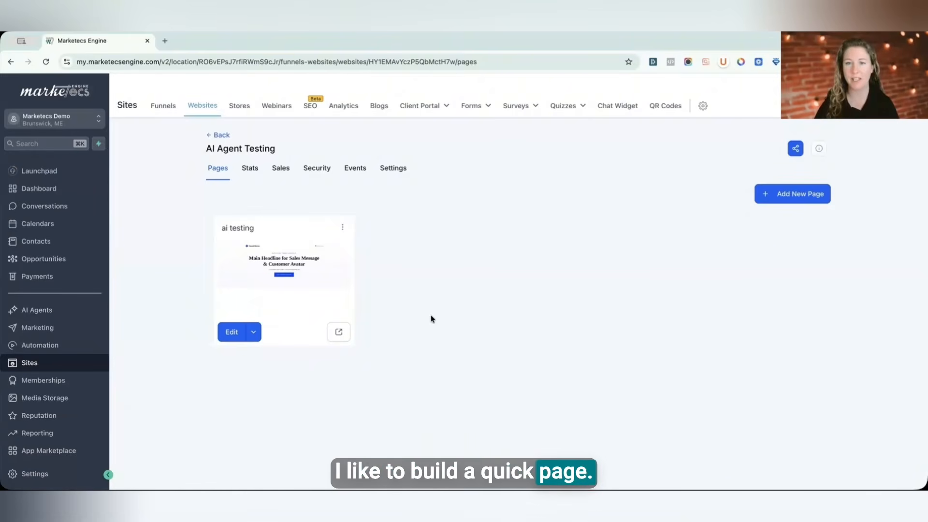
# Step: Edit the ai testing page and drop a prebuilt About section onto it
pyautogui.click(231, 334)
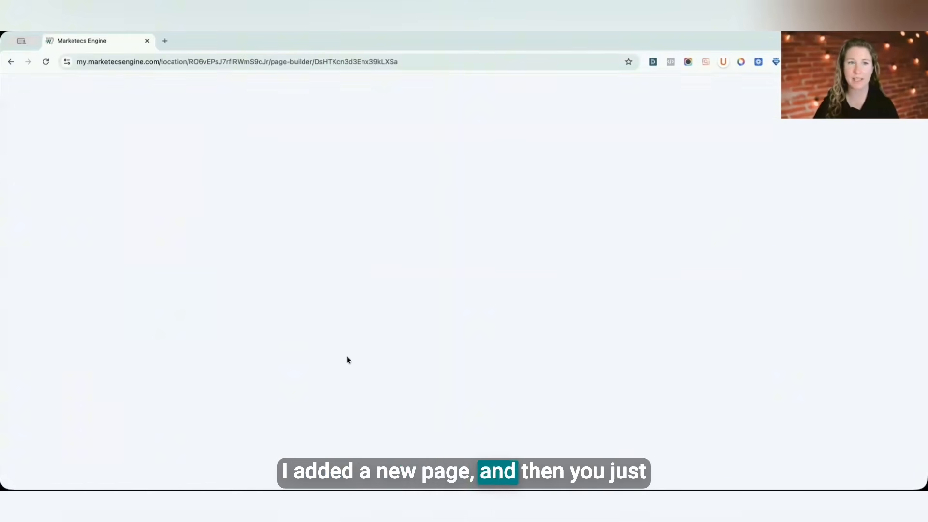
pyautogui.click(12, 110)
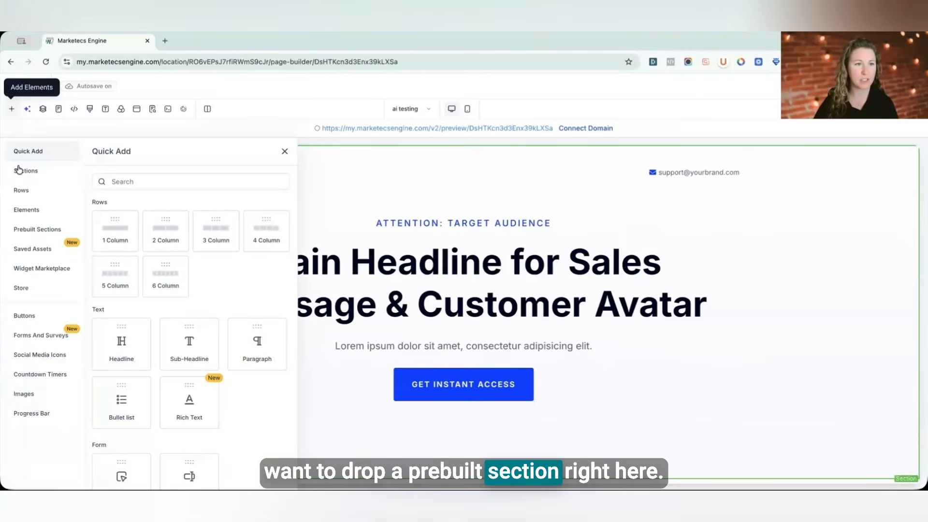
pyautogui.click(27, 230)
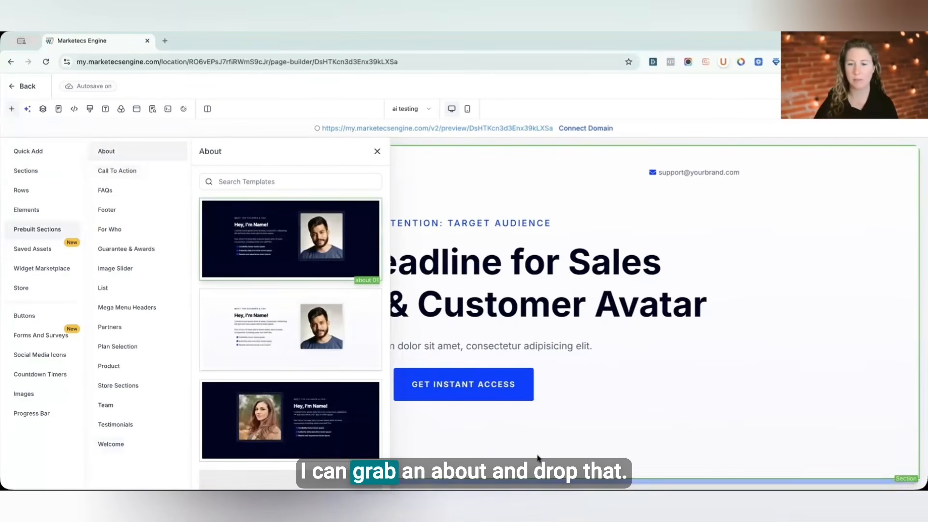
pyautogui.scroll(-7, 636, 389)
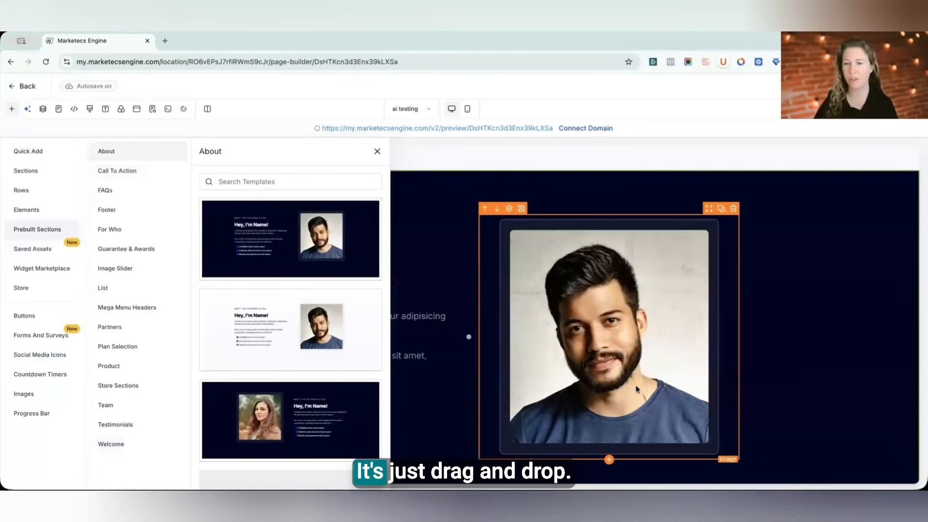
pyautogui.scroll(7, 638, 388)
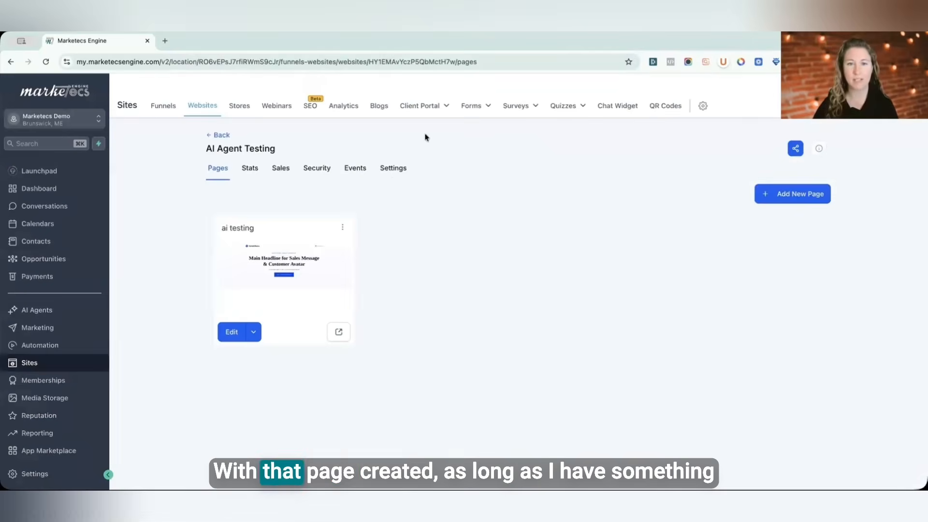
# Step: Assign Chat Widget 2 as the chat widget in the AI Agent Testing website settings and save
pyautogui.click(392, 169)
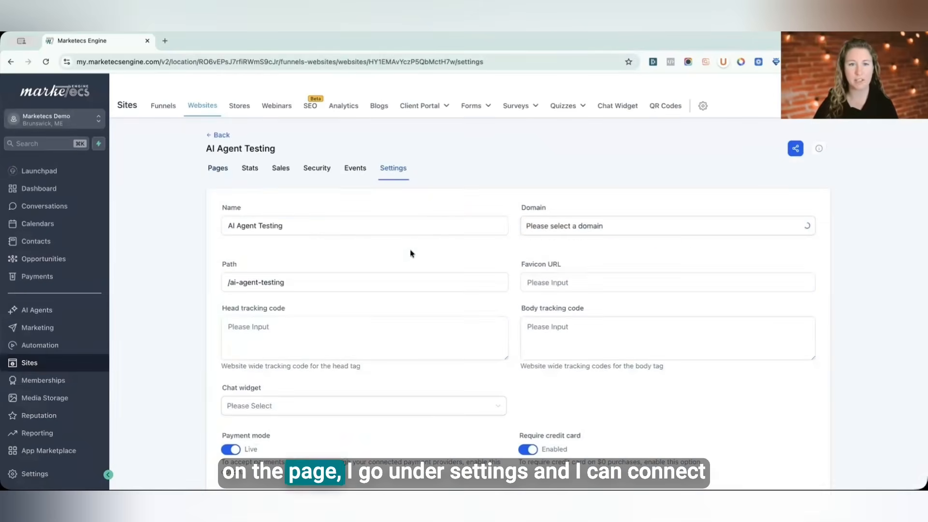
pyautogui.scroll(-3, 310, 245)
pyautogui.click(313, 248)
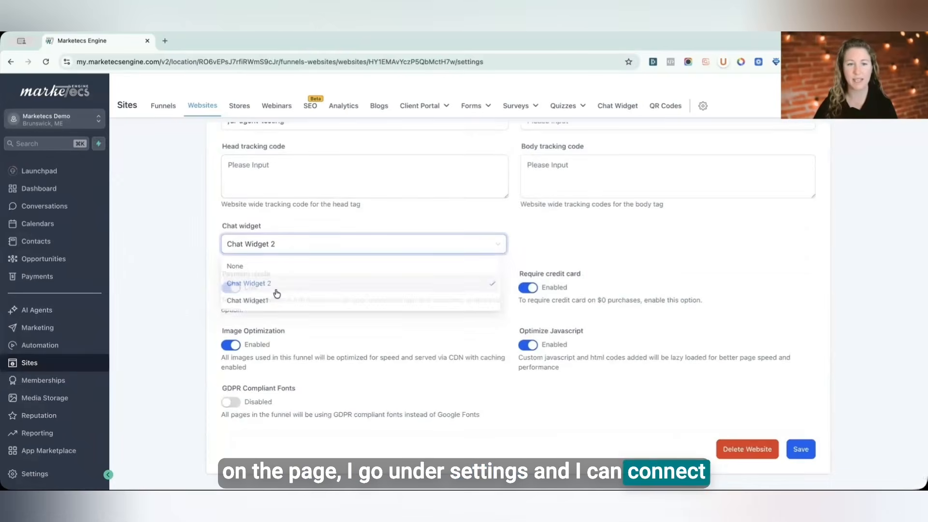
pyautogui.click(268, 288)
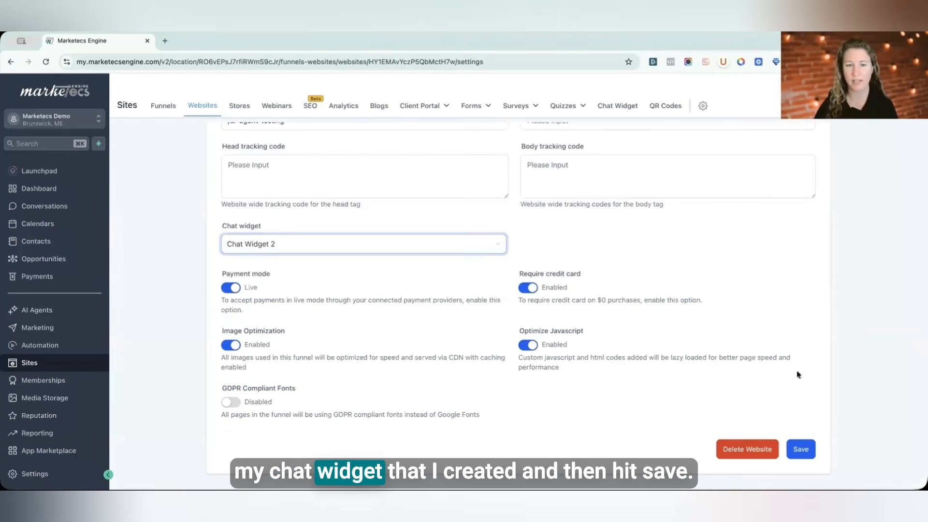
pyautogui.click(801, 449)
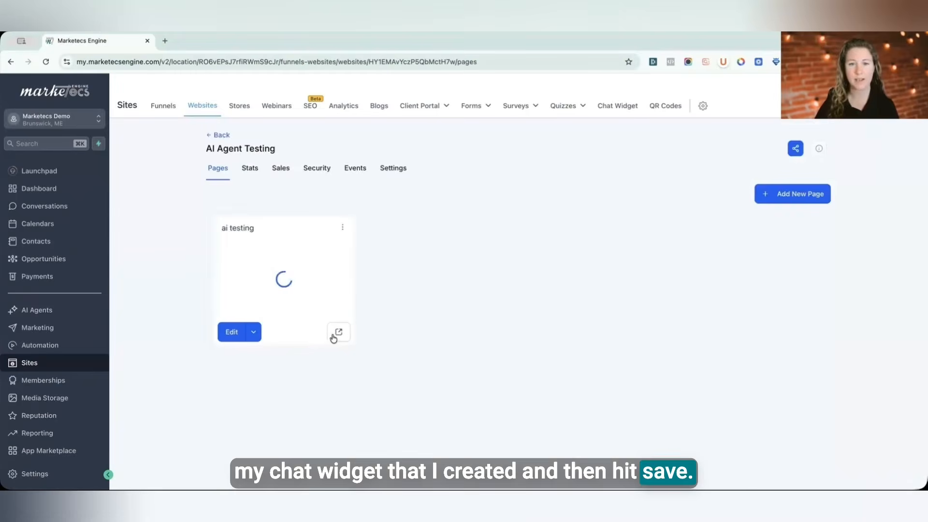
# Step: Open the ai testing page preview, open its chat widget, and send "hello" to the bot
pyautogui.click(337, 333)
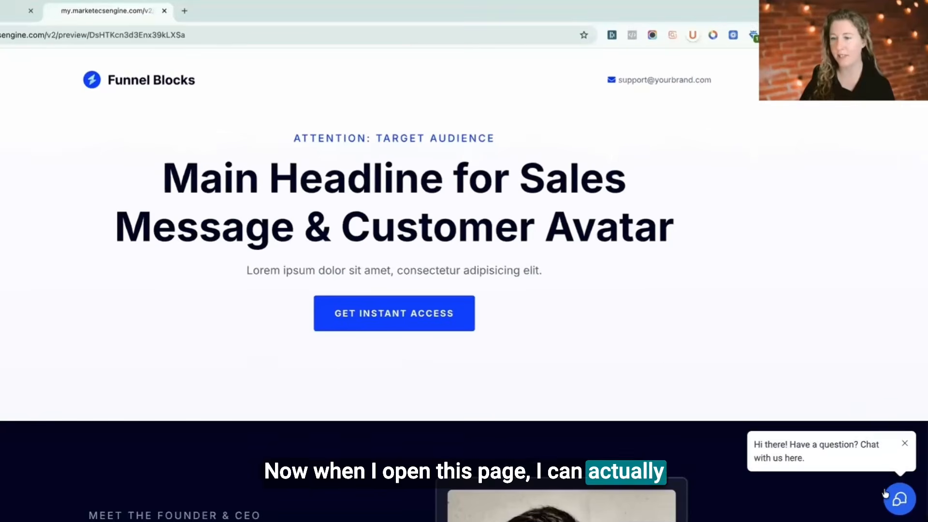
pyautogui.click(898, 499)
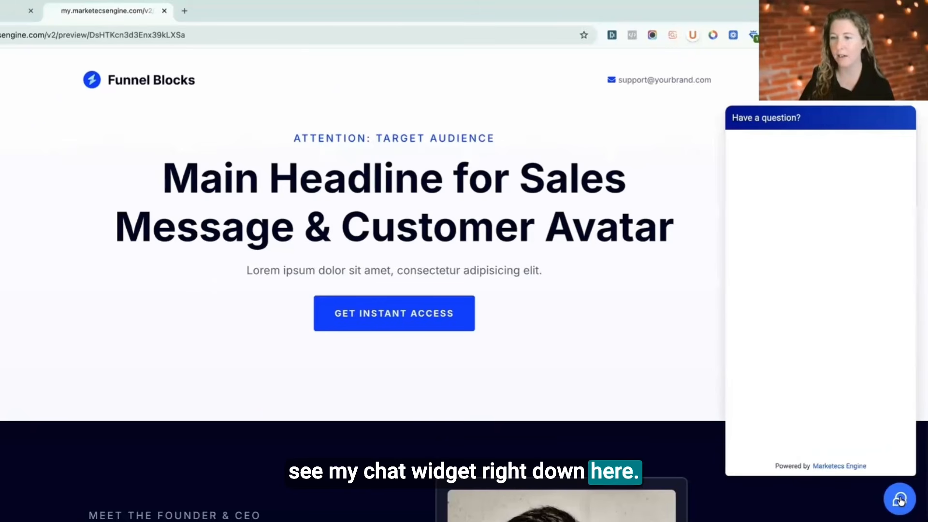
pyautogui.click(780, 443)
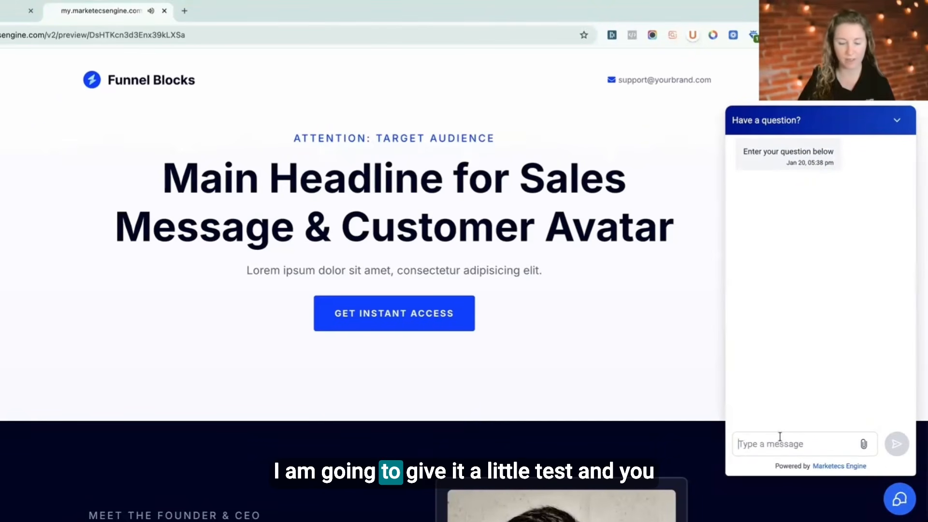
pyautogui.write('hell')
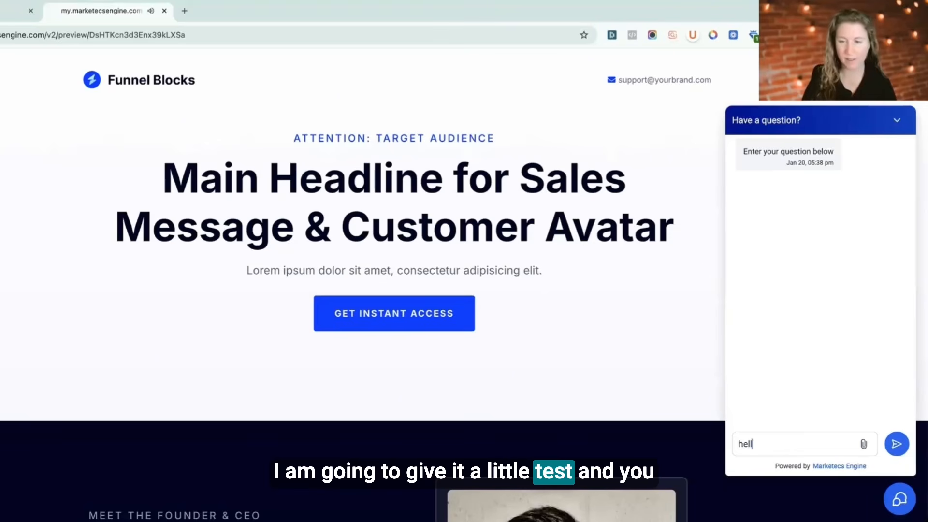
pyautogui.write('o')
pyautogui.press('Return')
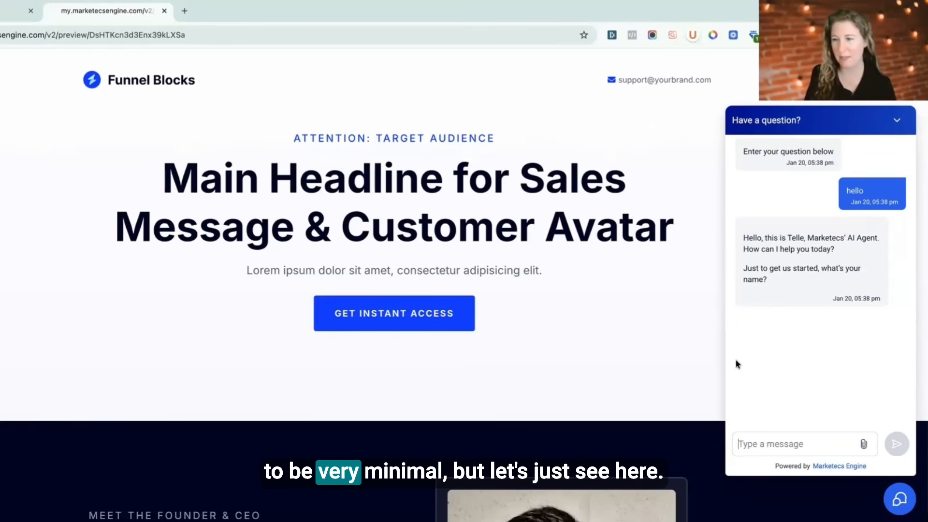
# Step: Answer the bot with your first name and the role owner, and send "I need an AI agent"
pyautogui.write('Kathrine')
pyautogui.press('Return')
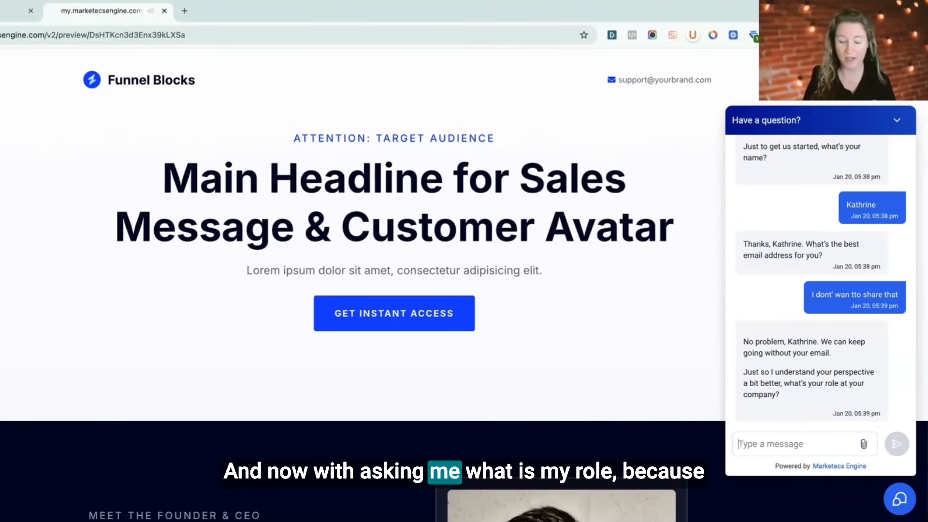
pyautogui.write('er')
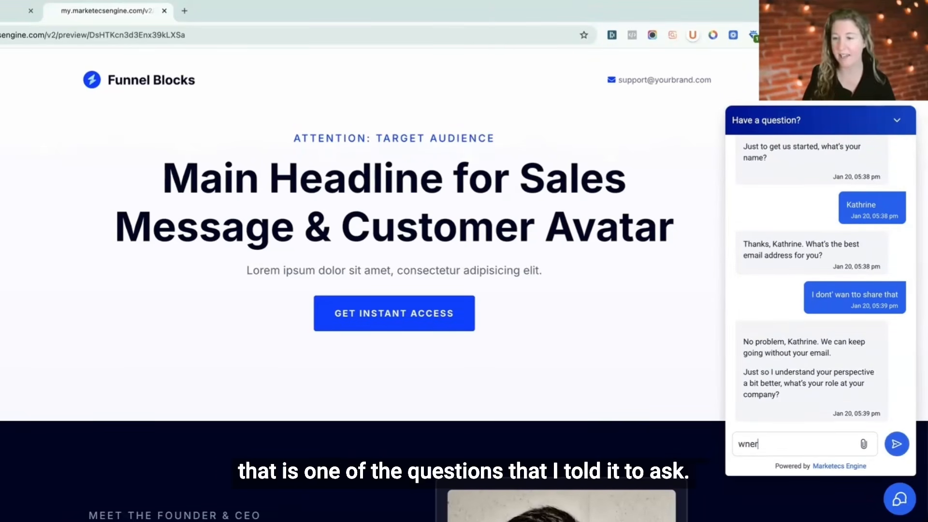
pyautogui.press('BackSpace')
pyautogui.press('BackSpace')
pyautogui.press('BackSpace')
pyautogui.write('o')
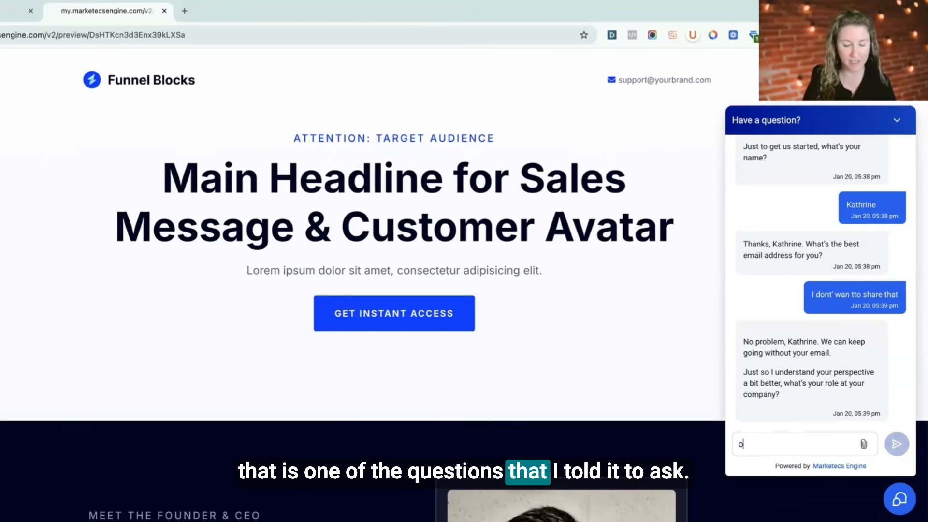
pyautogui.write('wner')
pyautogui.press('Return')
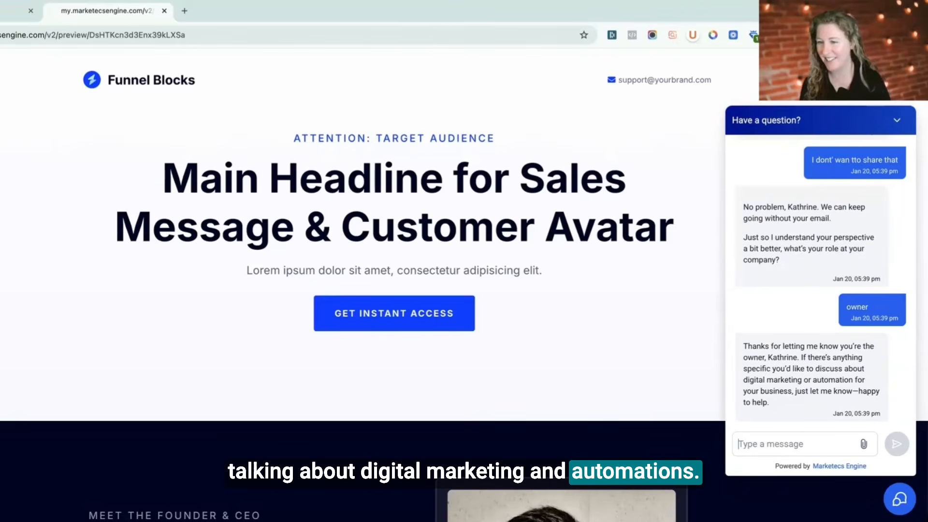
pyautogui.write('I need an AI agent')
pyautogui.press('Return')
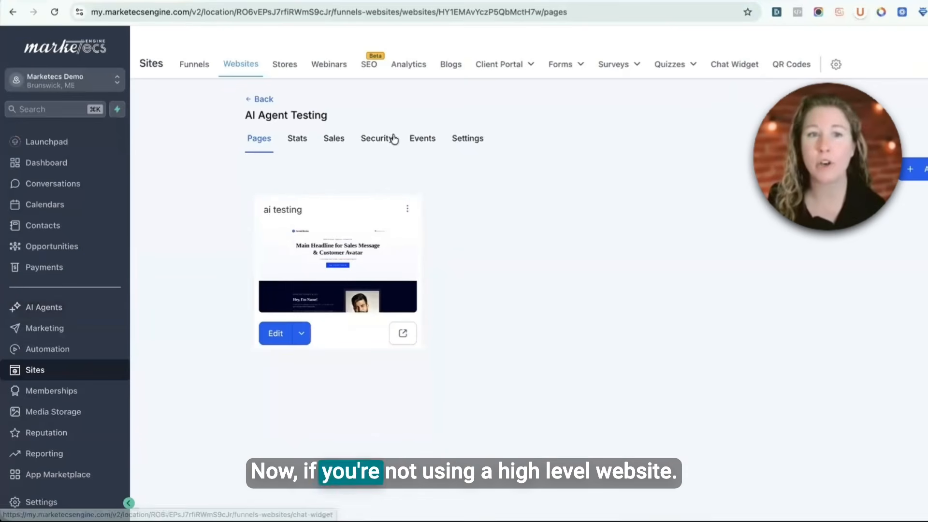
# Step: View the embed code of Chat Widget 2 and close the Get Code dialog
pyautogui.click(732, 66)
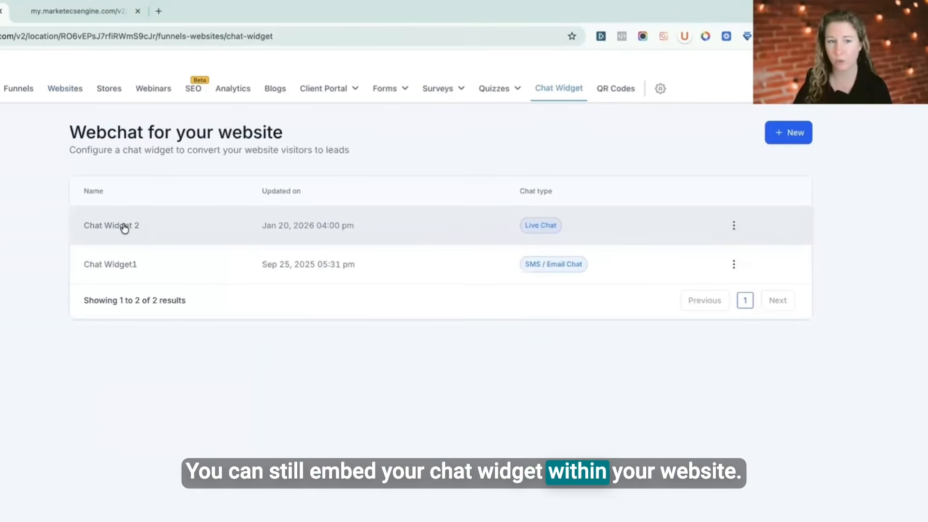
pyautogui.click(123, 226)
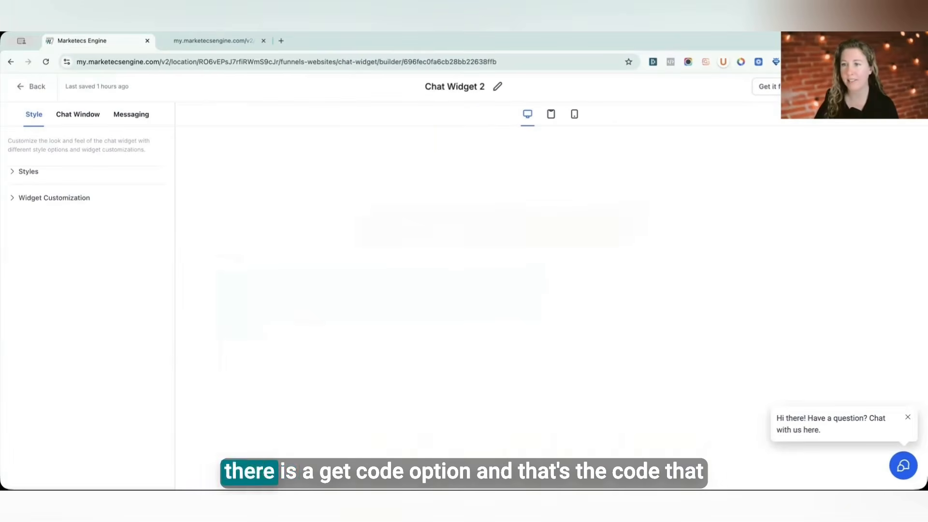
pyautogui.click(864, 86)
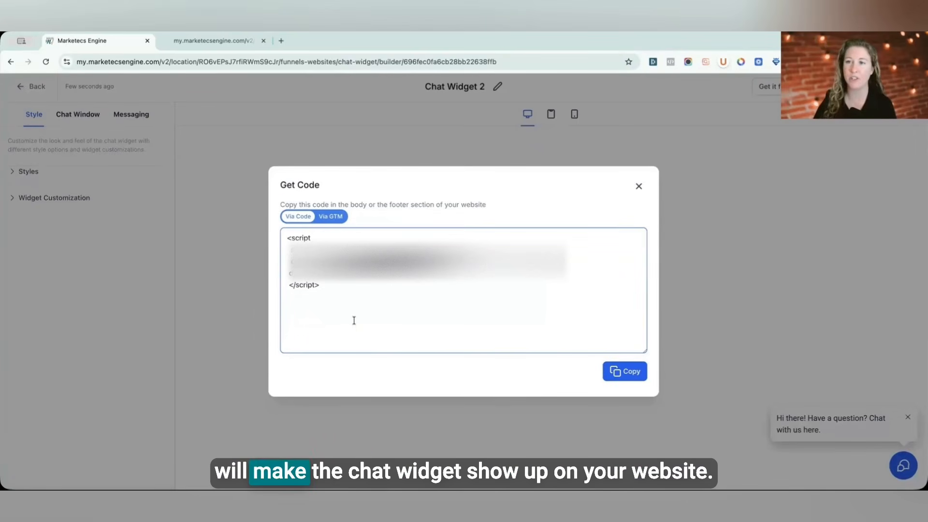
pyautogui.click(639, 188)
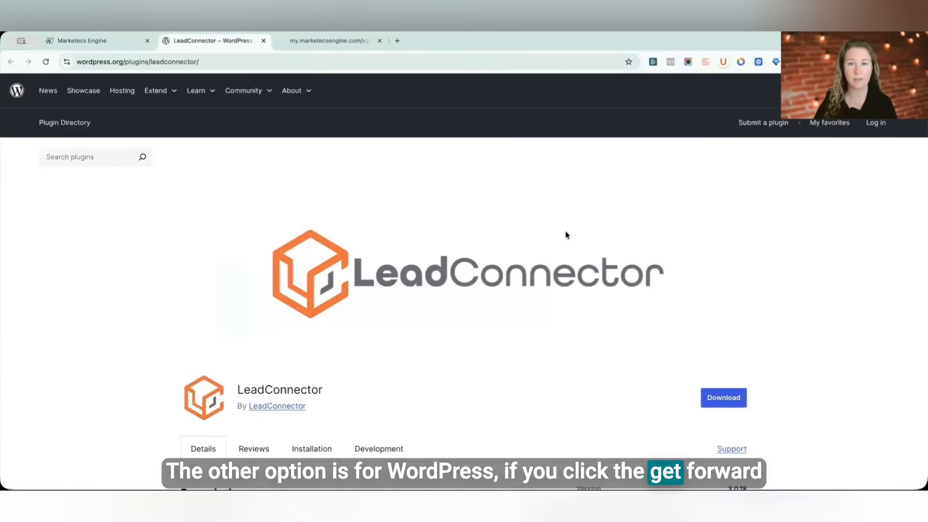
# Step: Examine the LeadConnector WordPress plugin page and the bot's latest reply in the preview tab
pyautogui.scroll(-4, 575, 234)
pyautogui.scroll(-3, 576, 235)
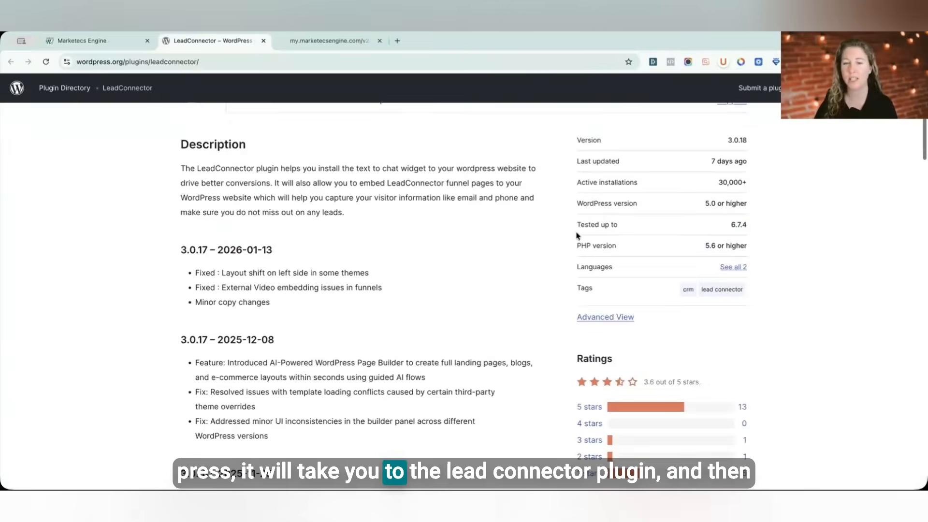
pyautogui.scroll(8, 576, 235)
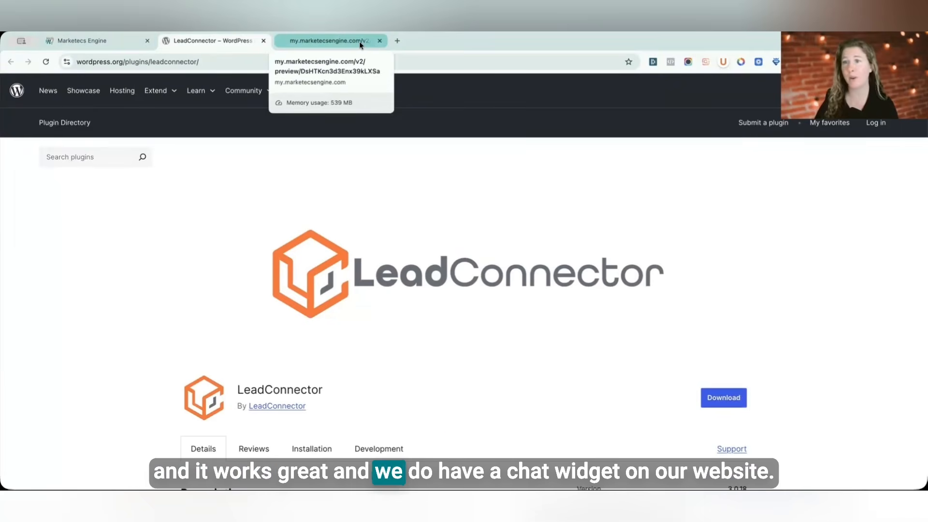
pyautogui.click(328, 42)
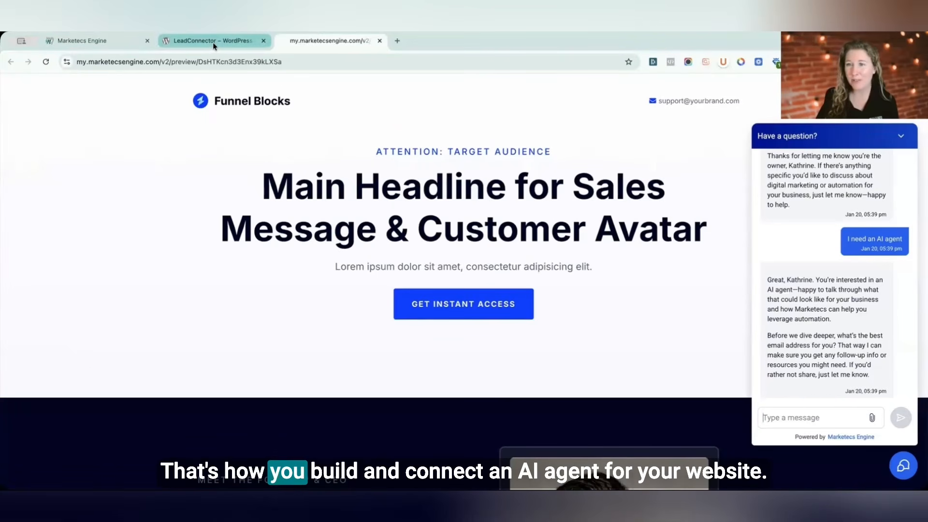
# Step: Start creating a custom Voice AI agent from the AI Agents section
pyautogui.click(107, 42)
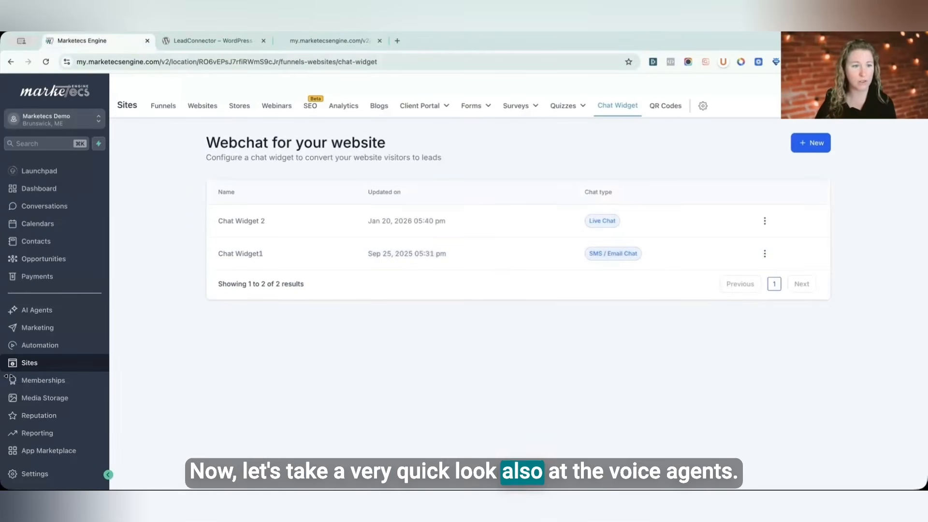
pyautogui.click(30, 313)
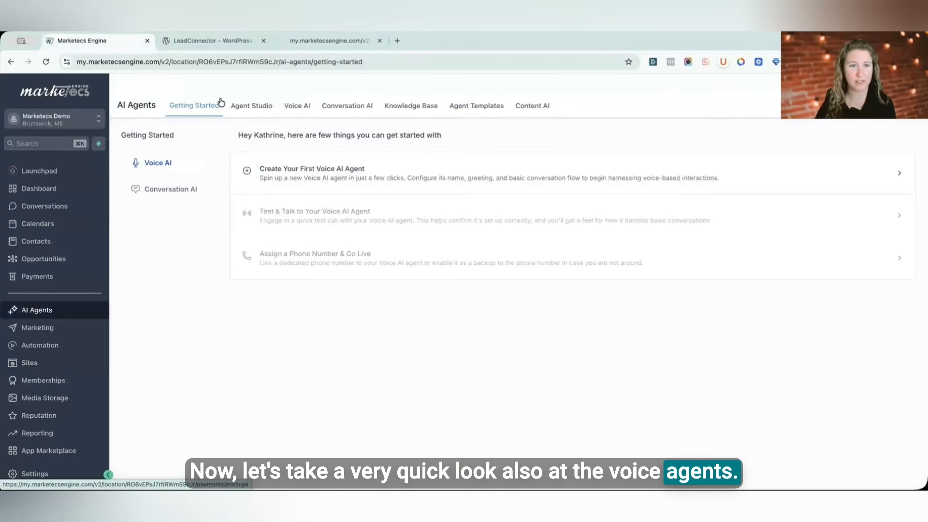
pyautogui.click(299, 106)
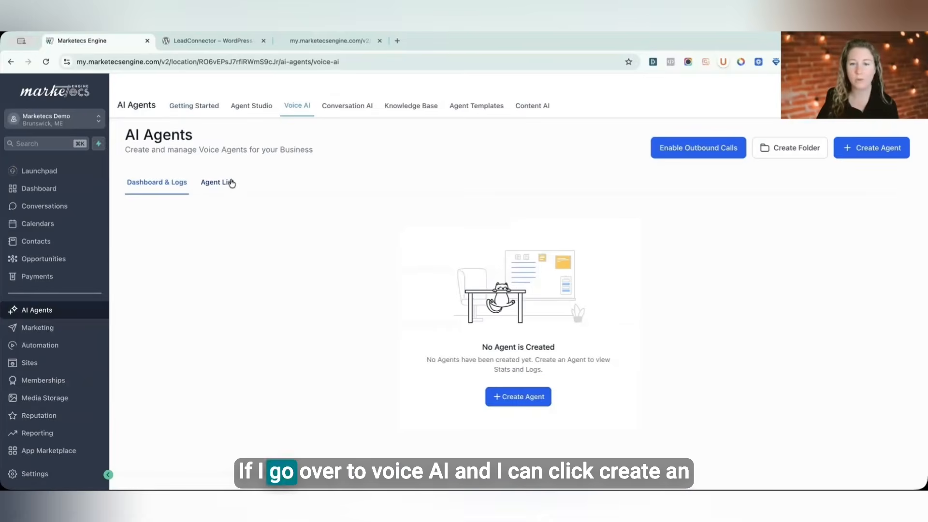
pyautogui.click(518, 396)
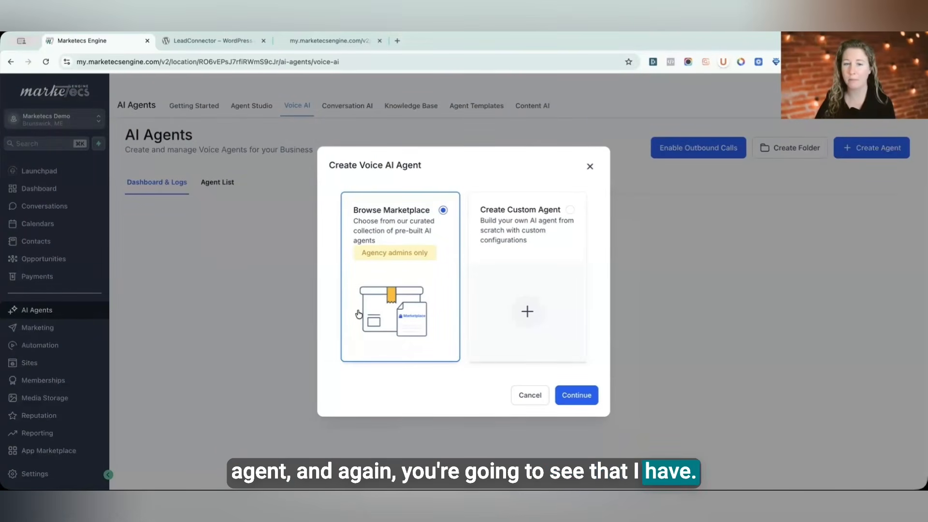
pyautogui.click(526, 237)
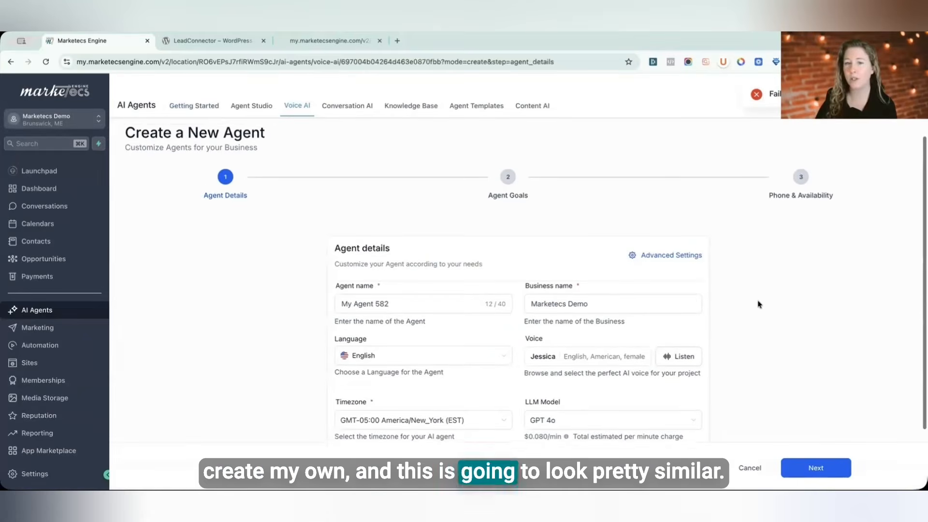
# Step: Open the voice selection for the new agent and browse the available voices
pyautogui.scroll(-1, 757, 304)
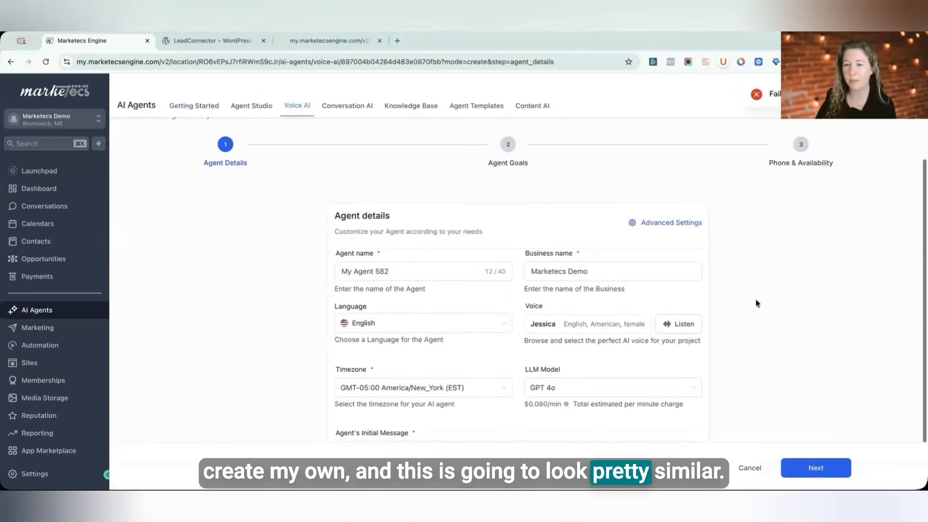
pyautogui.scroll(-1, 757, 303)
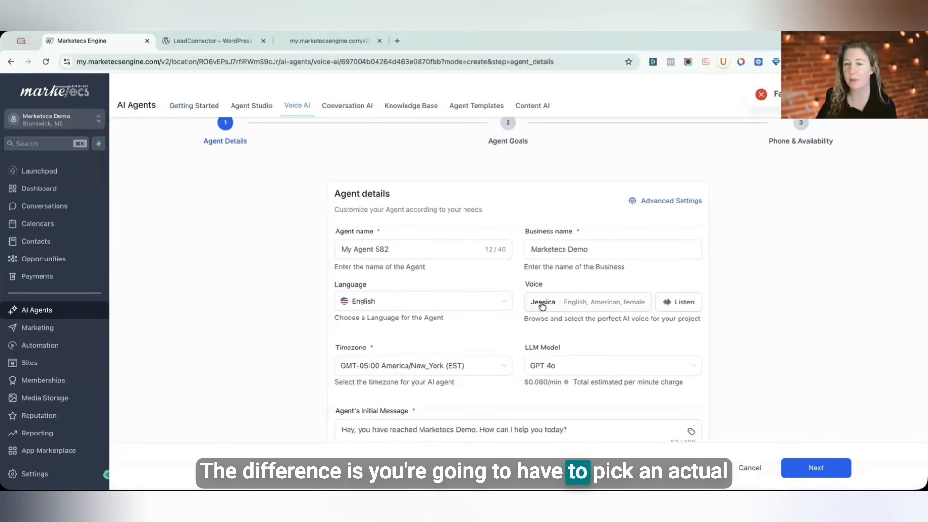
pyautogui.click(542, 304)
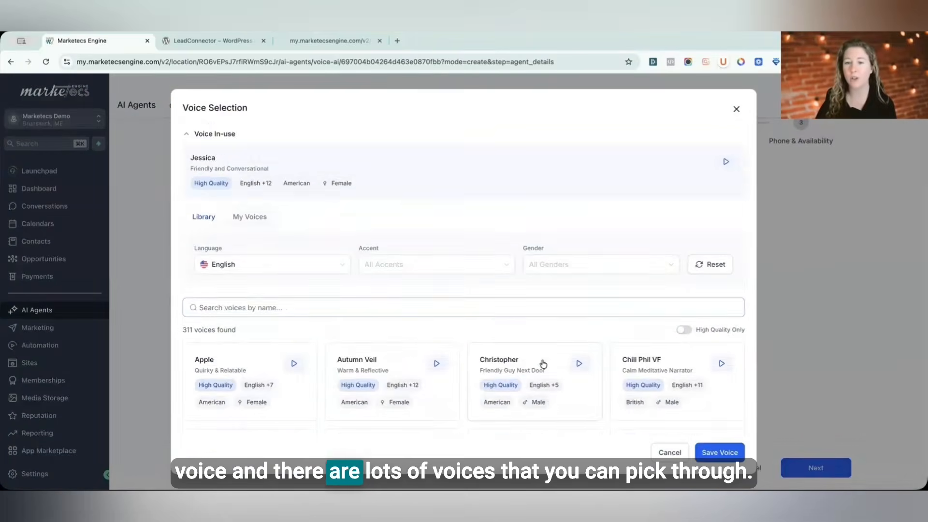
pyautogui.scroll(-5, 543, 364)
pyautogui.scroll(5, 543, 362)
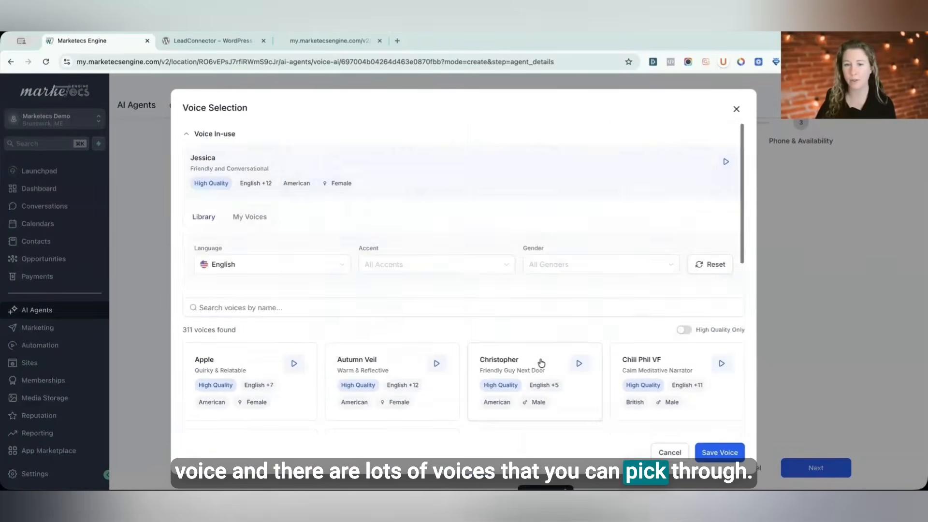
# Step: Browse further pages of voices and close the voice selection without changing the voice
pyautogui.scroll(-5, 543, 363)
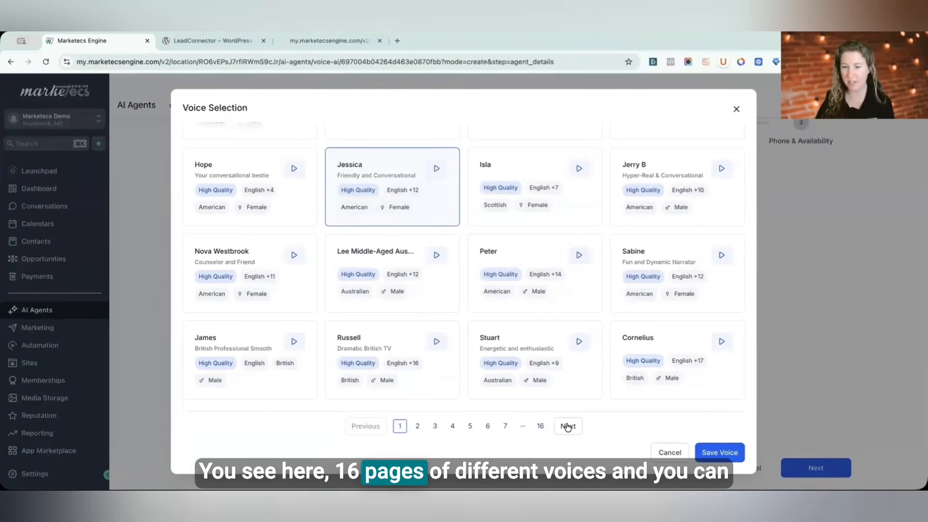
pyautogui.scroll(10, 559, 425)
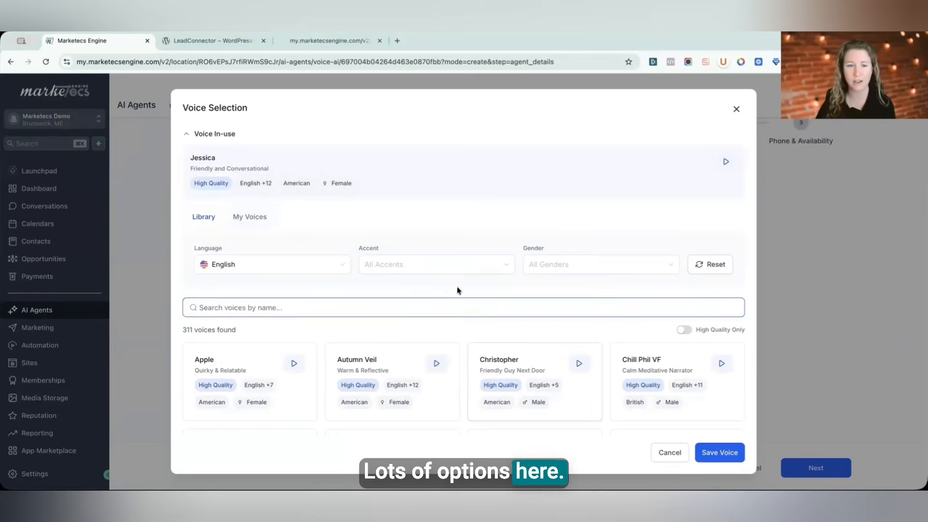
pyautogui.click(670, 450)
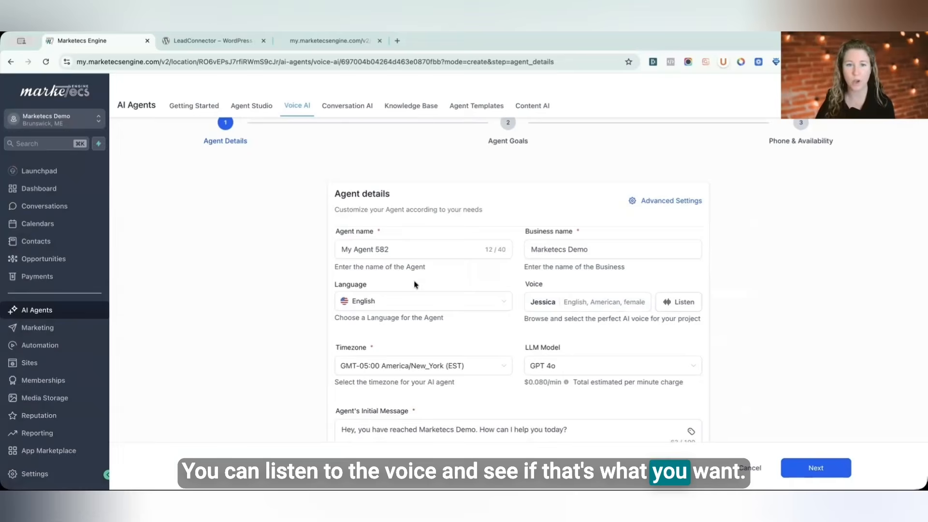
# Step: Rename the voice agent to Telle
pyautogui.tripleClick(418, 257)
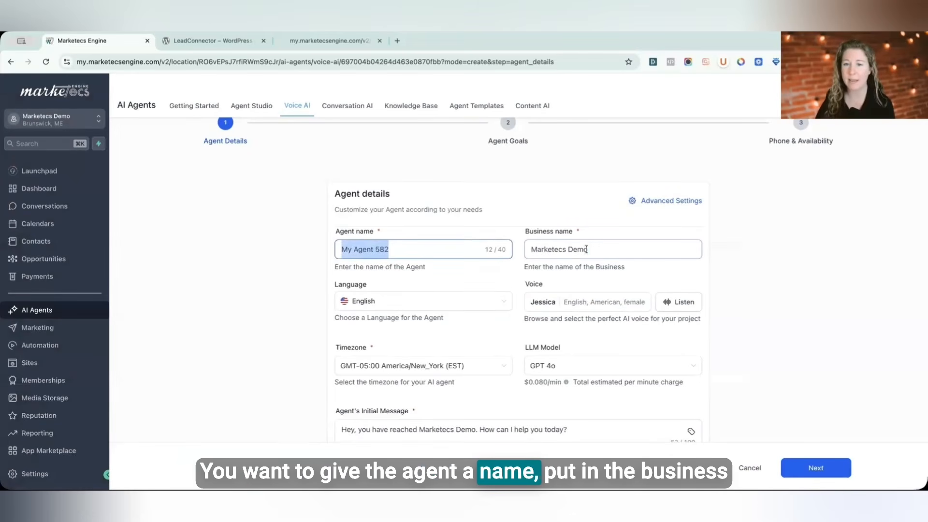
pyautogui.moveTo(602, 251); pyautogui.dragTo(507, 254)
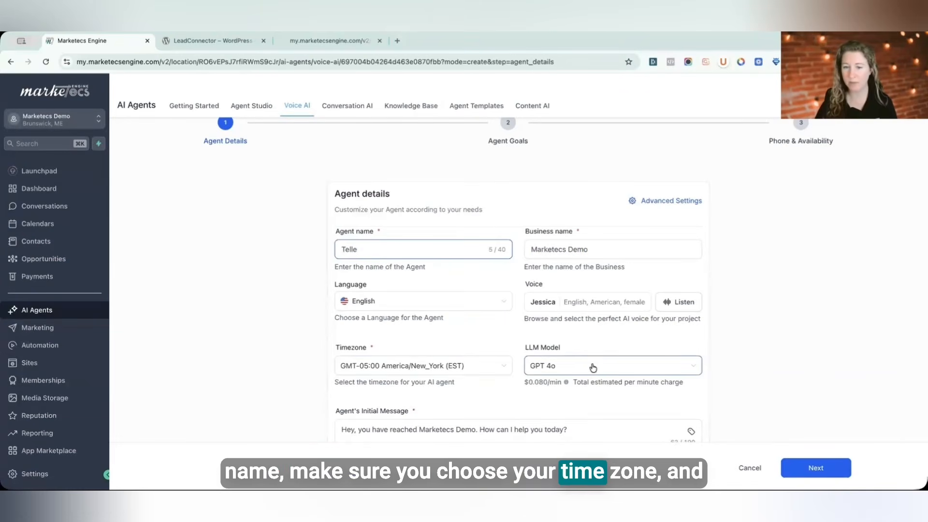
# Step: Review the available LLM models and choose GPT 4o for the agent
pyautogui.scroll(-2, 593, 367)
pyautogui.click(589, 280)
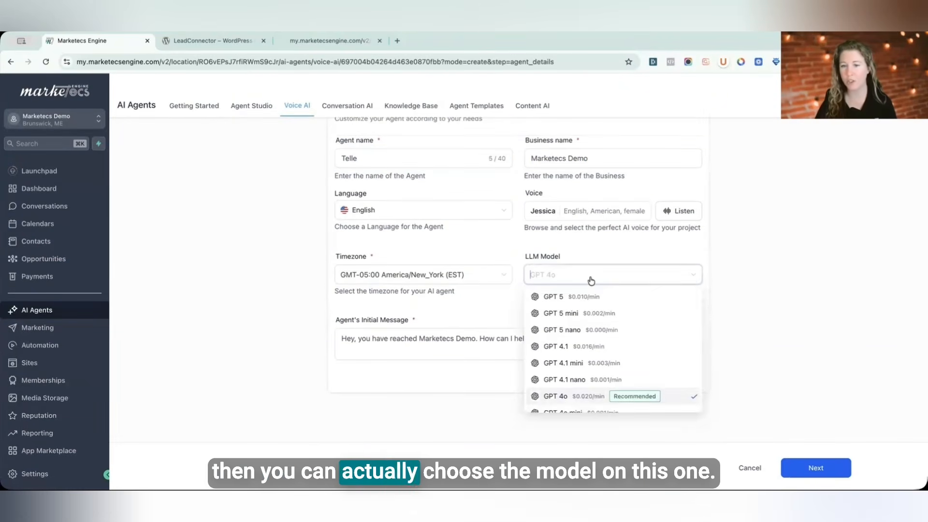
pyautogui.scroll(-5, 607, 331)
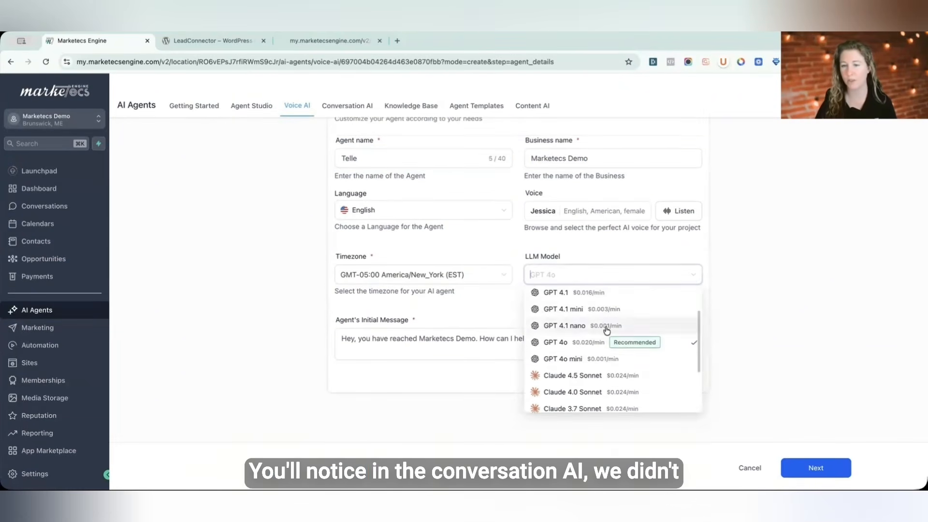
pyautogui.scroll(5, 609, 335)
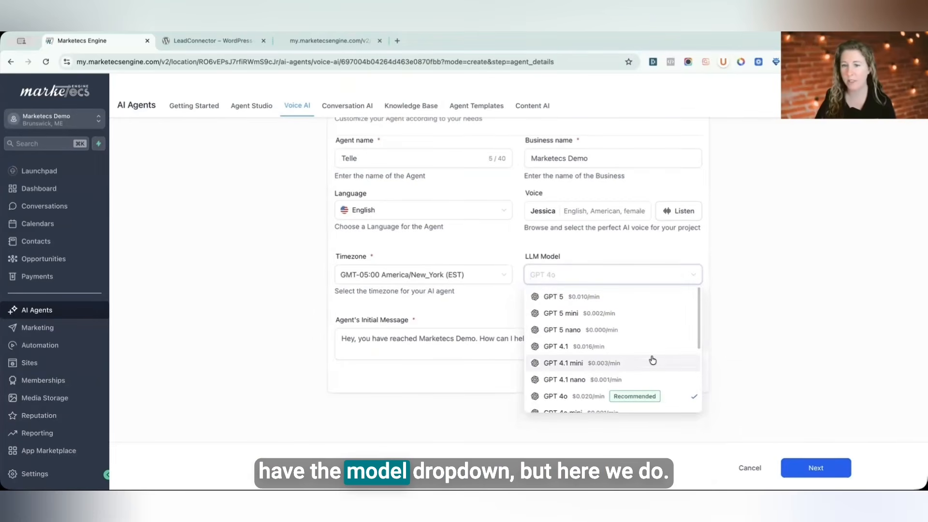
pyautogui.scroll(-5, 652, 360)
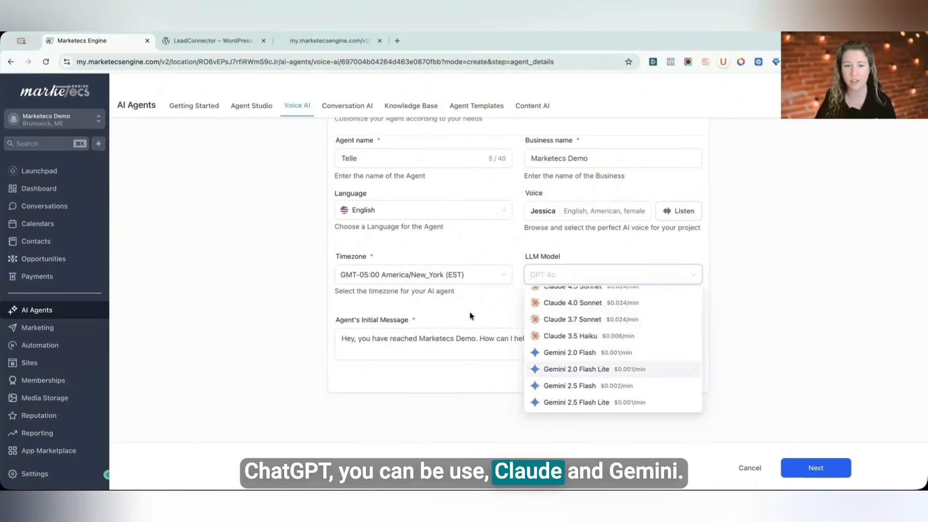
pyautogui.scroll(5, 596, 334)
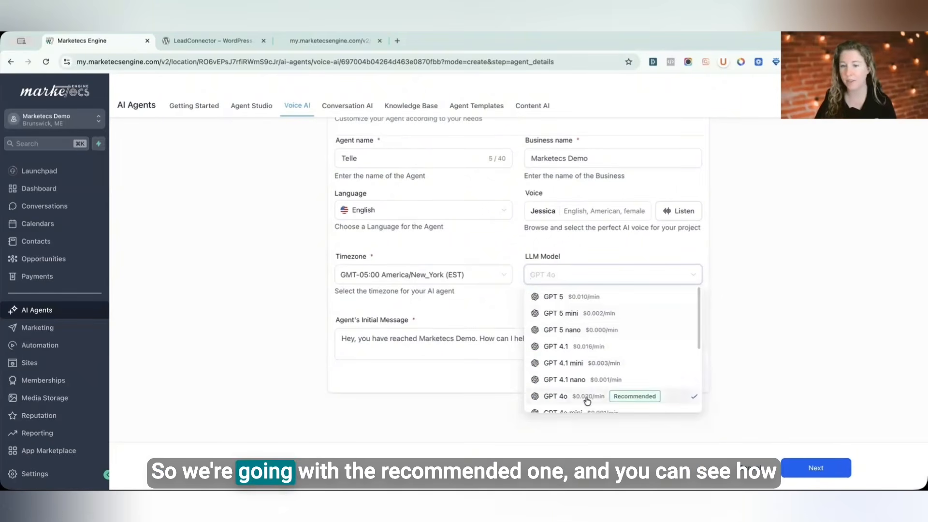
pyautogui.click(587, 399)
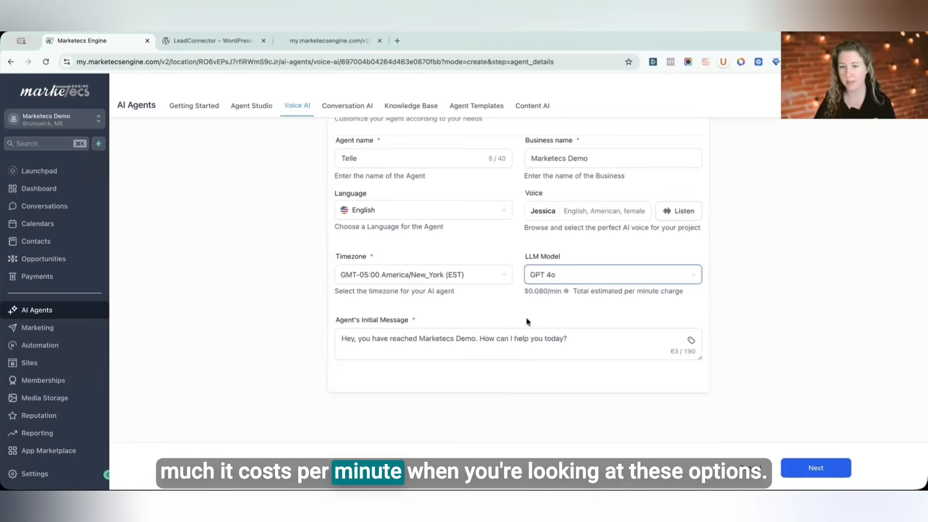
pyautogui.click(555, 277)
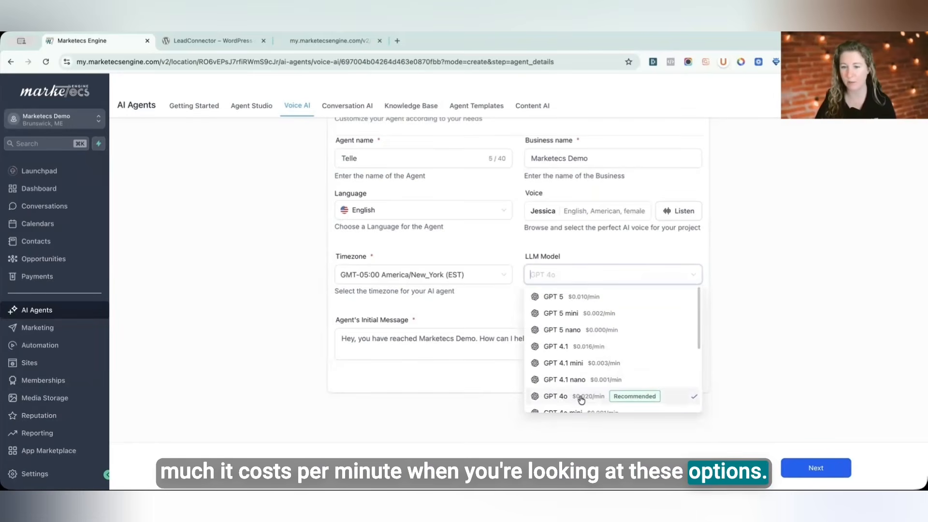
pyautogui.click(556, 397)
# Step: Change the initial message to 'Hey, you have reached Telle, the AI agent for Marketecs. How can I help you today?' and continue to Agent Goals
pyautogui.click(356, 341)
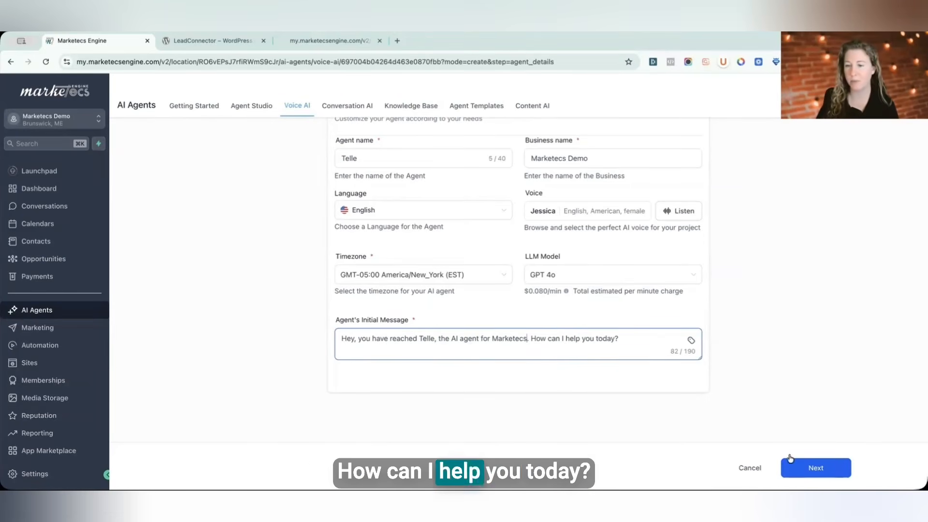
pyautogui.click(821, 465)
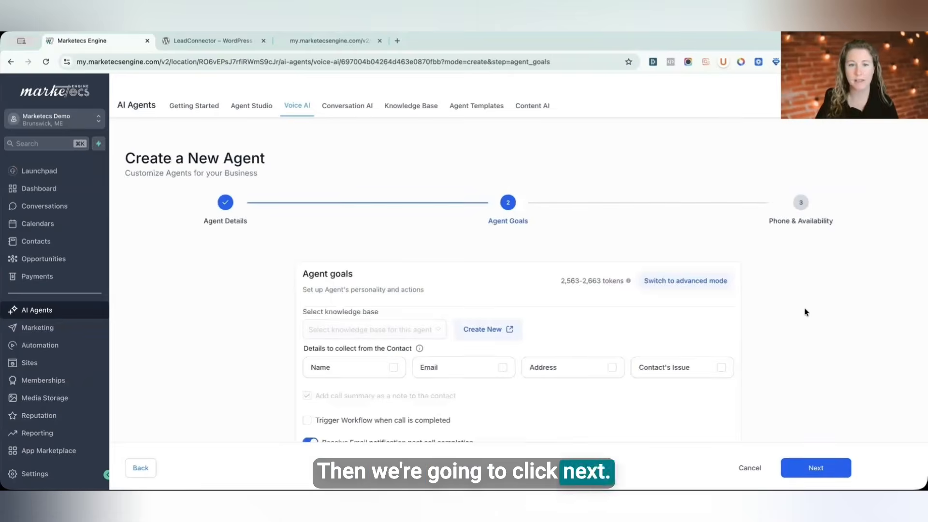
# Step: Connect the agent to the Test case knowledge base
pyautogui.scroll(-3, 803, 311)
pyautogui.click(418, 216)
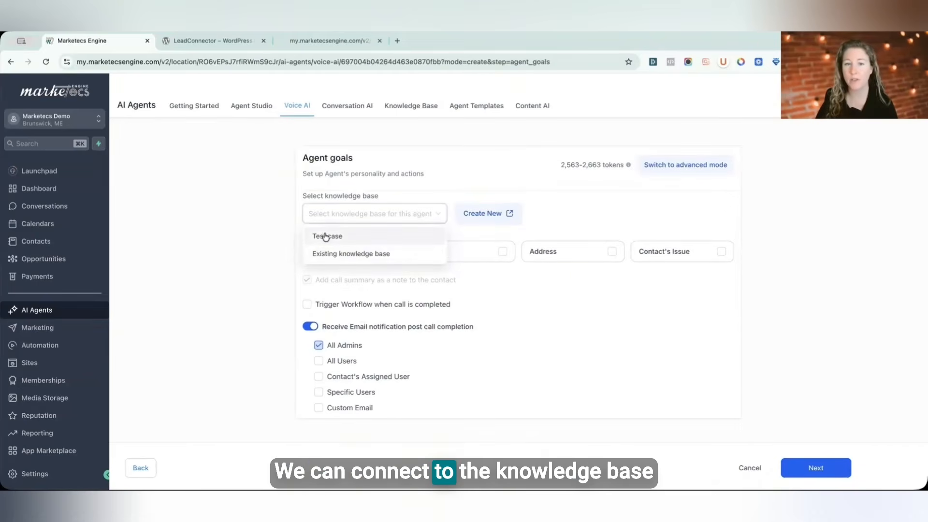
pyautogui.click(323, 237)
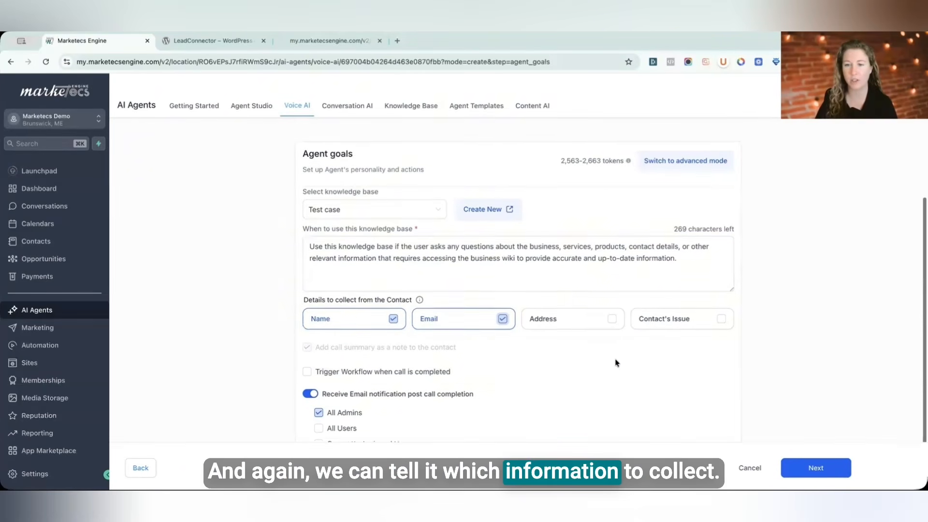
# Step: Review the contact details, workflow trigger, email notification and advanced mode options on the Agent Goals page
pyautogui.scroll(-2, 616, 363)
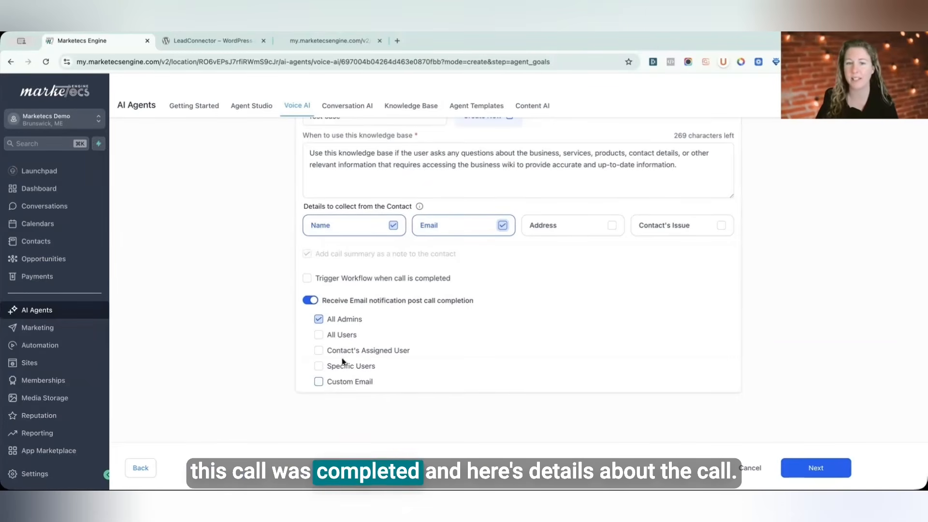
pyautogui.scroll(2, 623, 415)
pyautogui.scroll(-2, 632, 430)
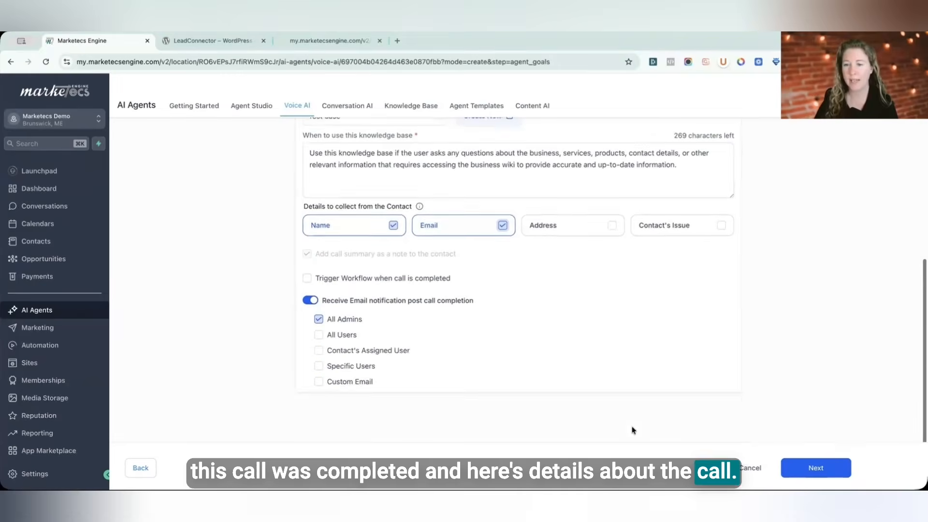
pyautogui.scroll(3, 632, 434)
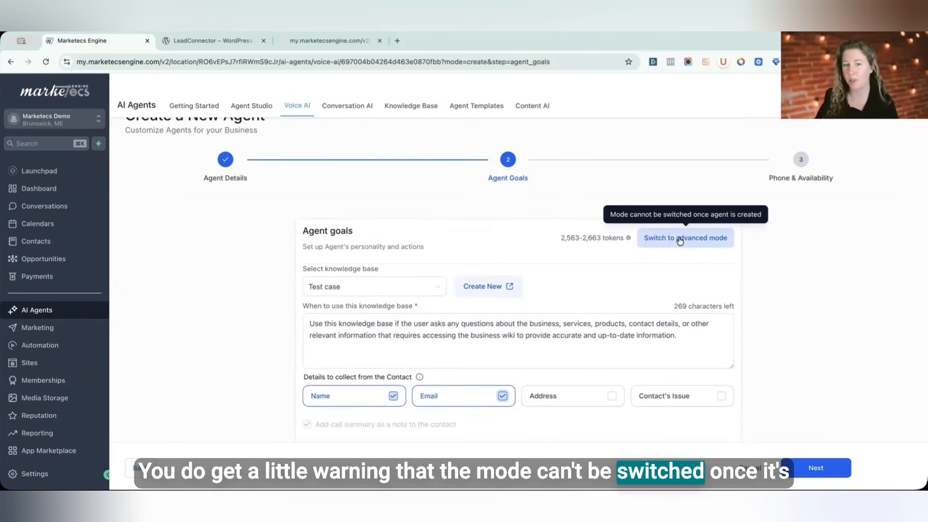
pyautogui.scroll(1, 680, 240)
pyautogui.scroll(-3, 680, 243)
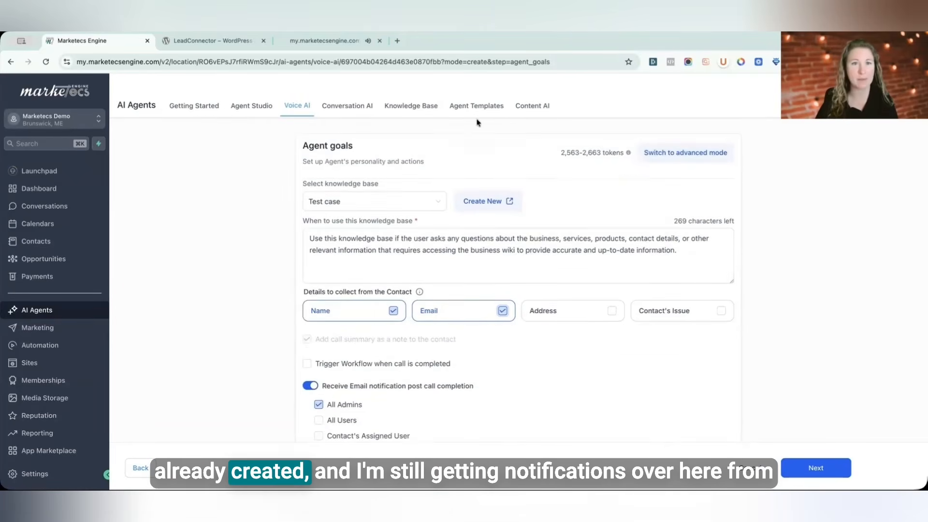
# Step: Check the chat widget preview tab and return to the agent setup
pyautogui.click(338, 41)
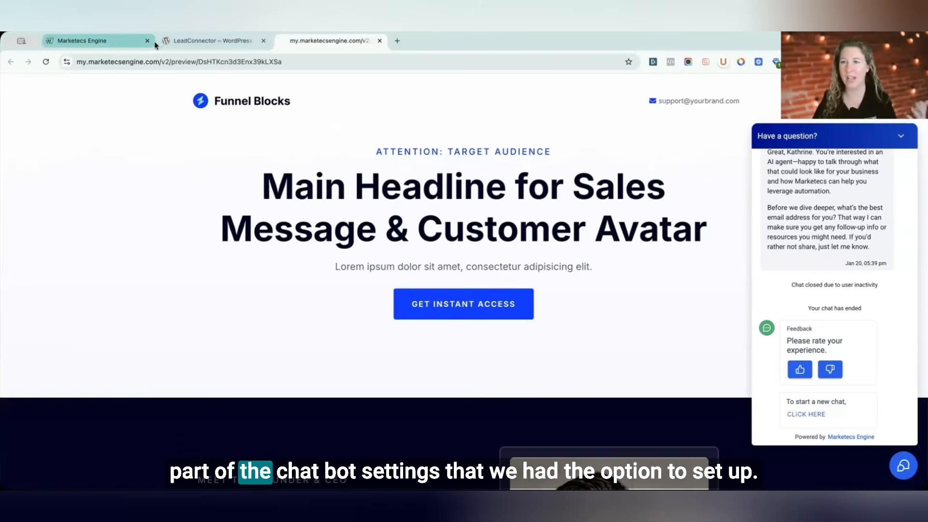
pyautogui.click(94, 40)
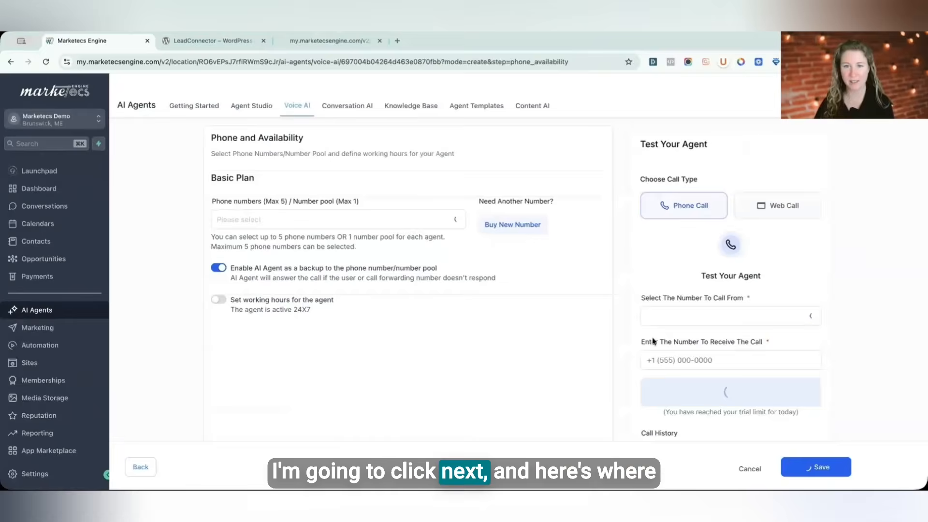
# Step: Open the phone number selector and review the Phone and Availability settings
pyautogui.click(309, 302)
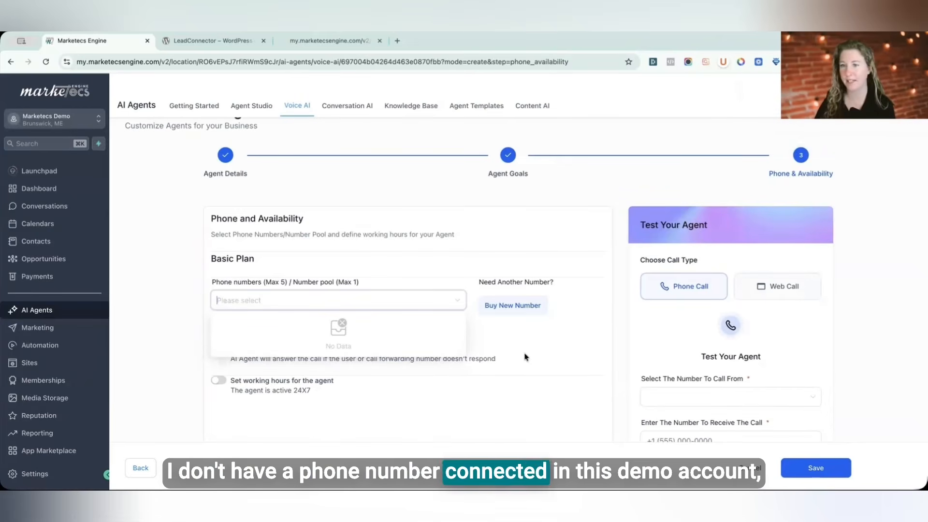
pyautogui.click(363, 414)
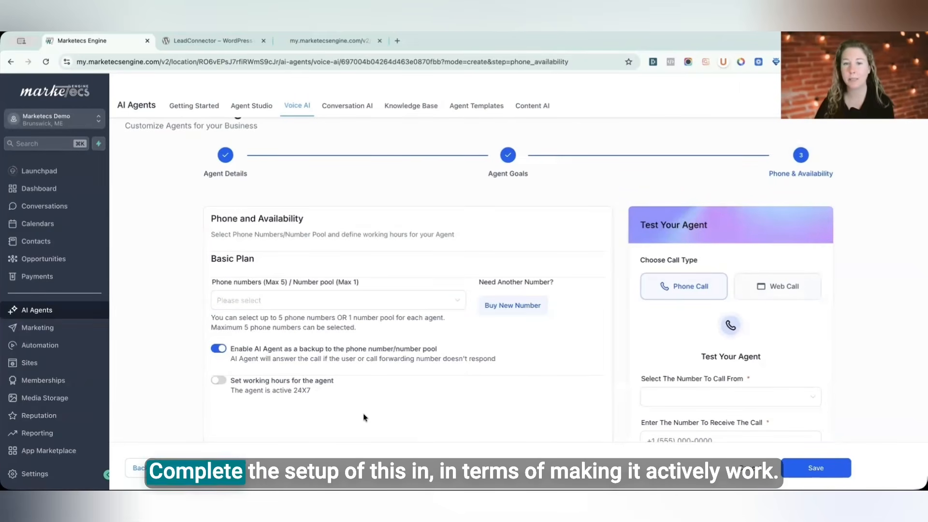
pyautogui.scroll(-2, 365, 410)
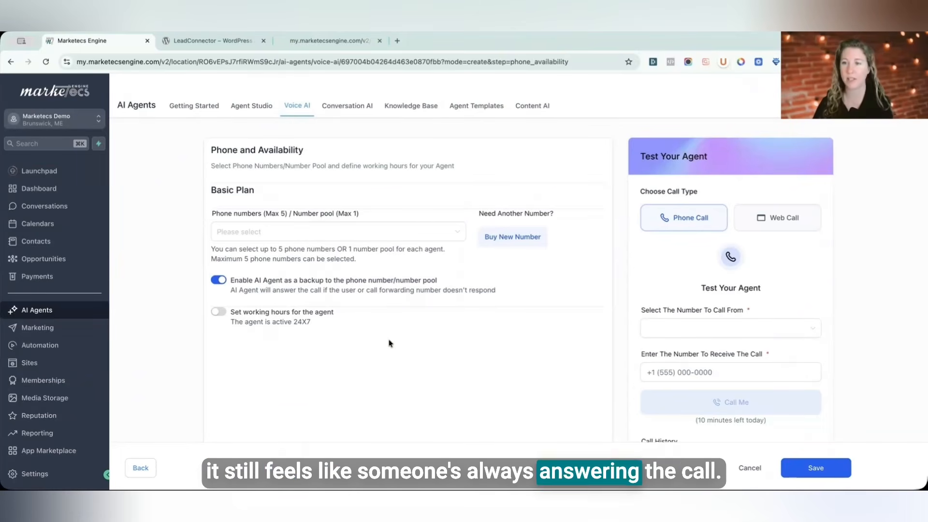
pyautogui.scroll(2, 389, 343)
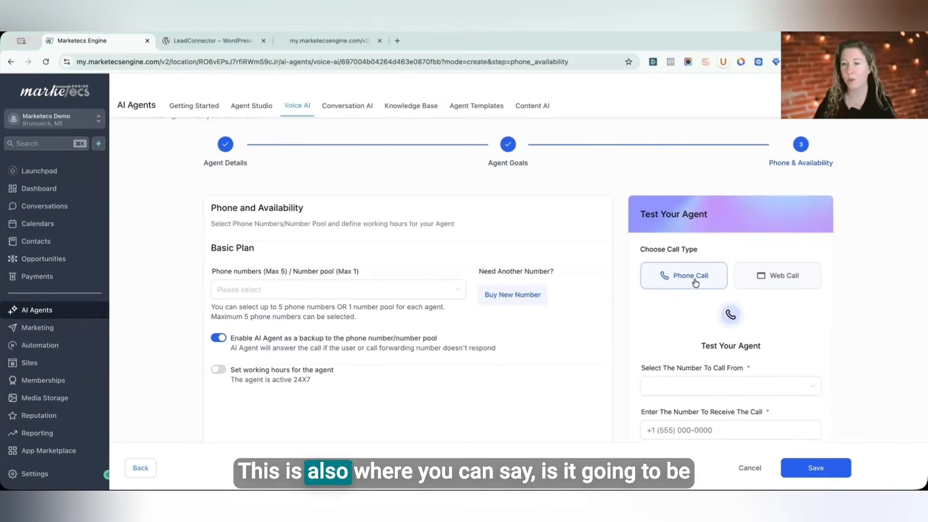
# Step: Run a test web call with the agent and end it
pyautogui.click(779, 279)
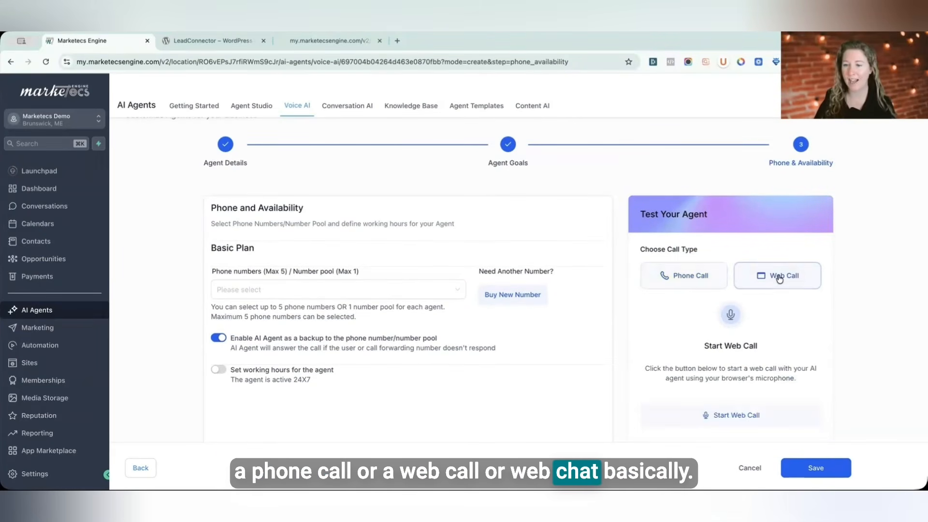
pyautogui.scroll(-3, 749, 277)
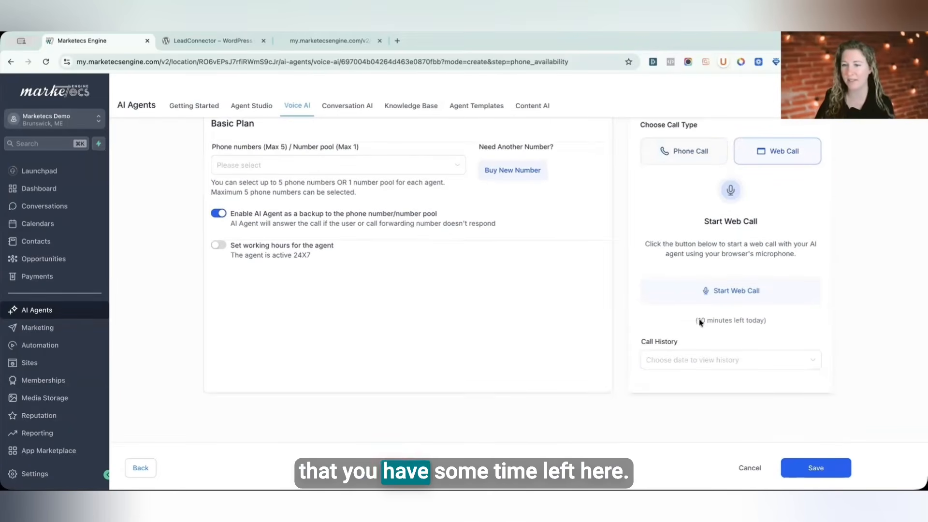
pyautogui.click(730, 290)
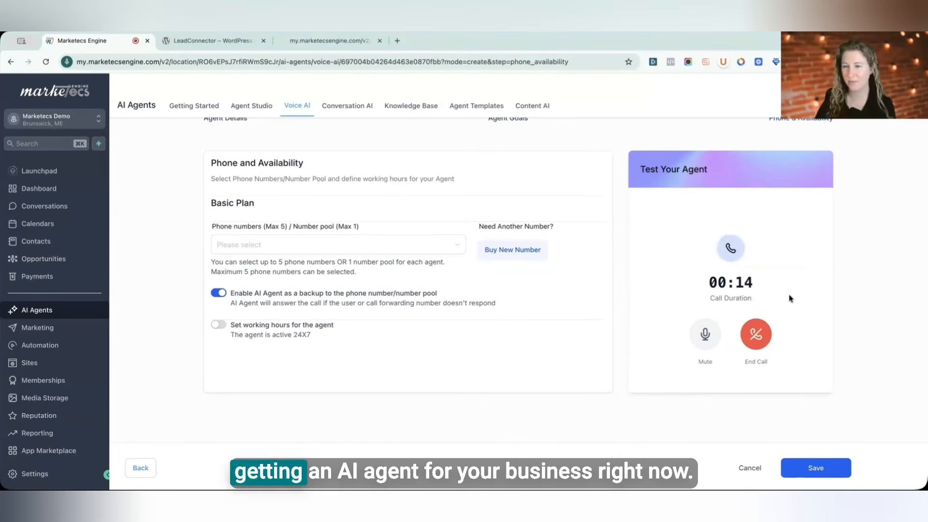
pyautogui.scroll(1, 790, 298)
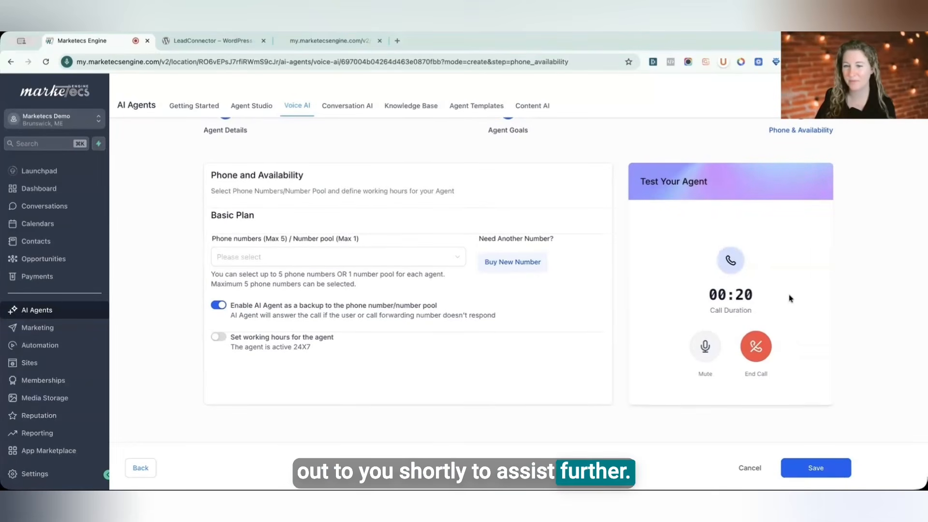
pyautogui.scroll(-1, 790, 298)
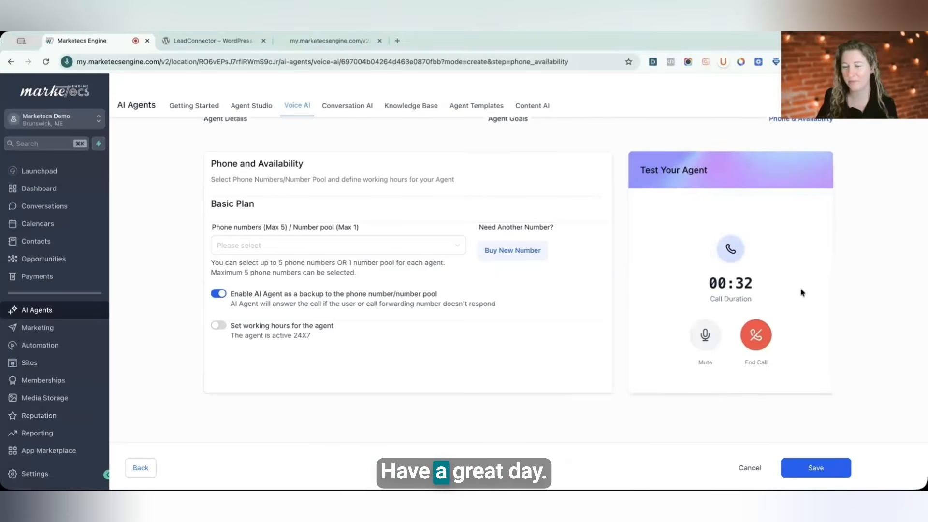
pyautogui.click(755, 338)
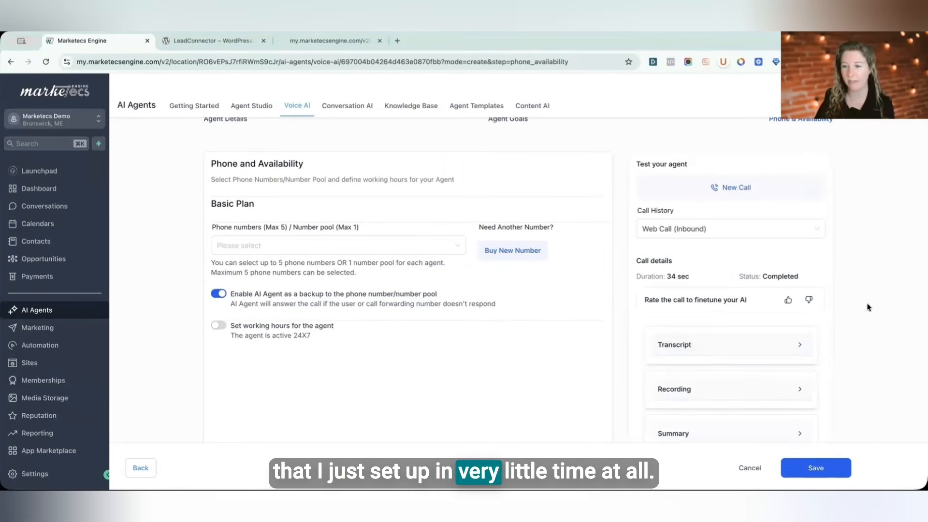
# Step: Examine the test call's details with its transcript, recording and summary sections
pyautogui.scroll(-3, 730, 285)
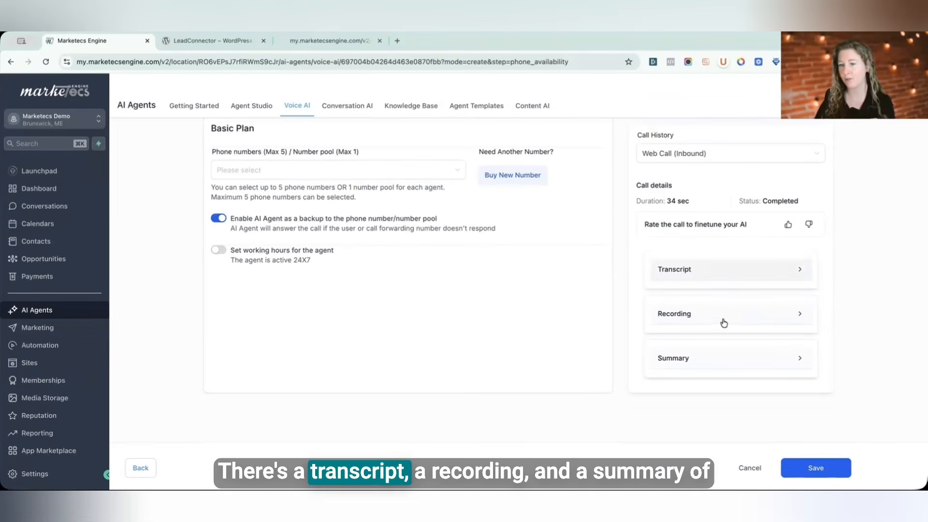
pyautogui.scroll(5, 705, 353)
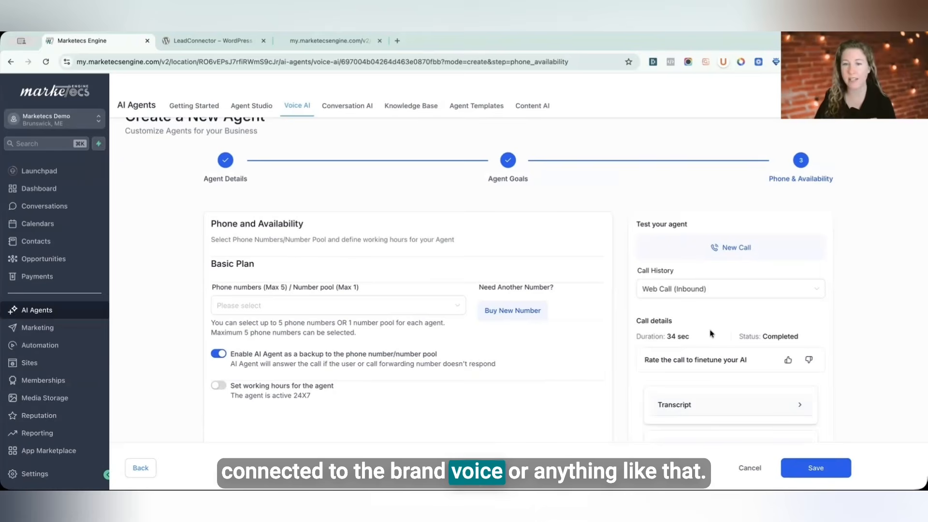
pyautogui.scroll(-1, 712, 331)
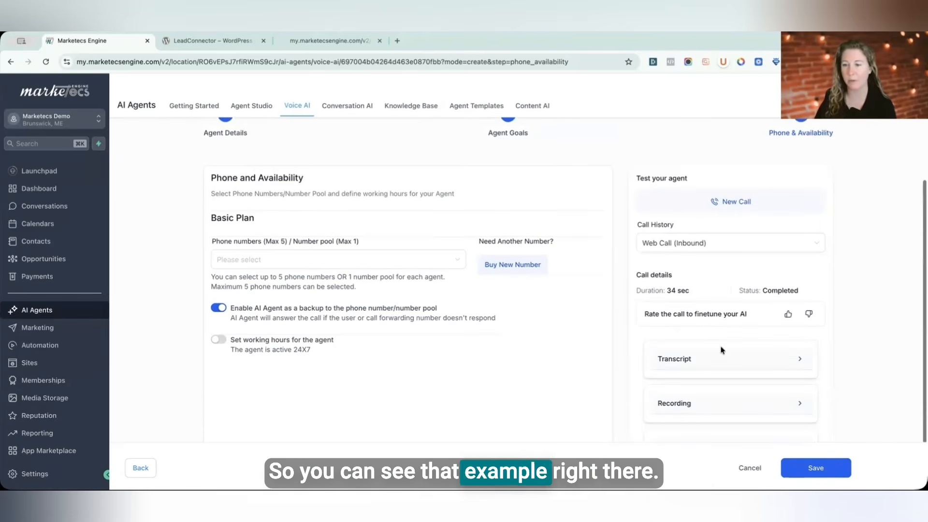
# Step: Save the Telle voice agent and reopen it for editing from the agent list
pyautogui.click(815, 467)
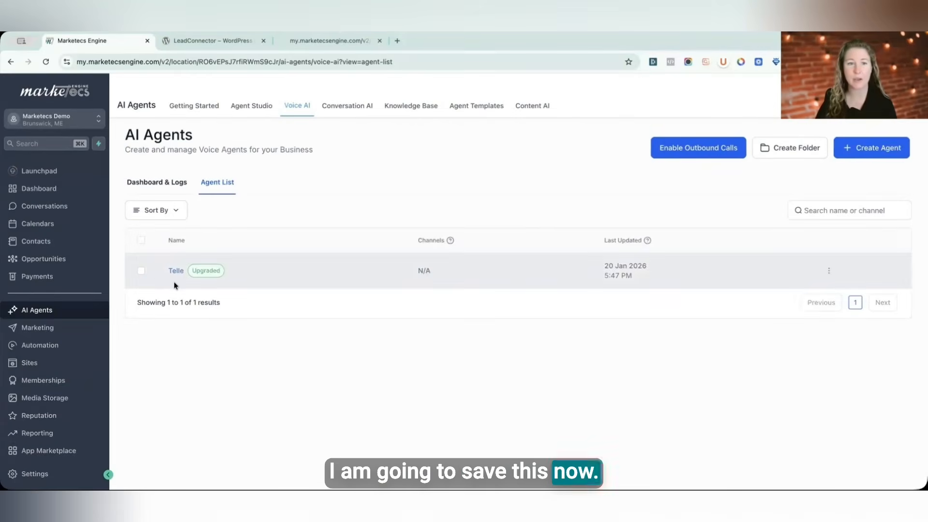
pyautogui.click(828, 270)
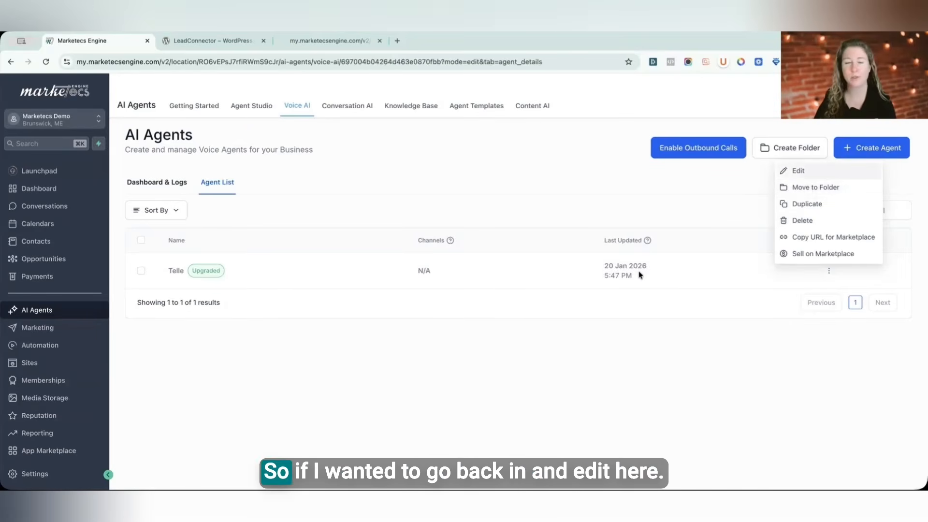
pyautogui.click(798, 172)
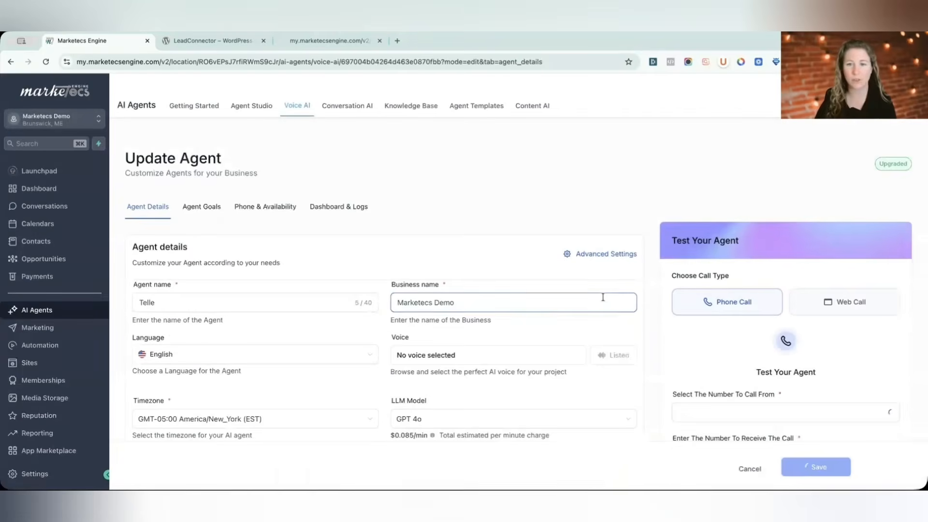
# Step: Review the agent details fields, including voice, model and initial message
pyautogui.scroll(-2, 585, 307)
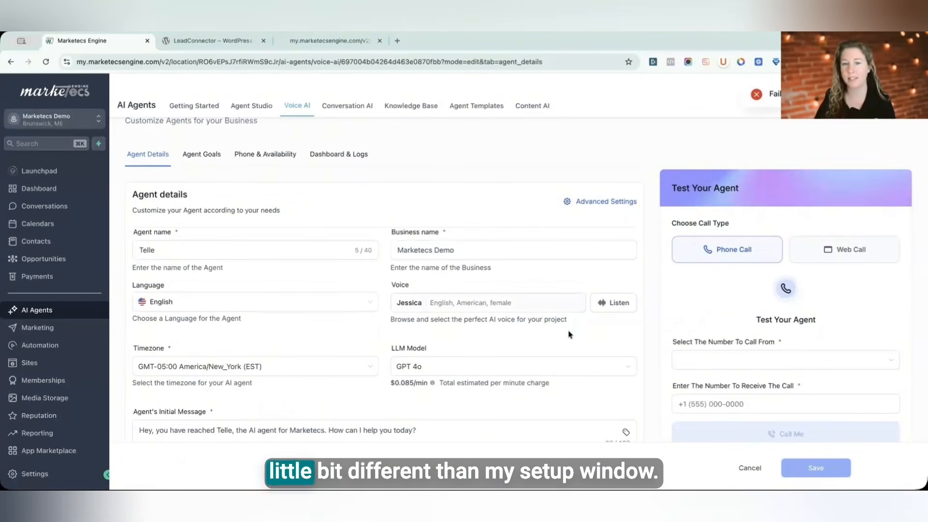
pyautogui.scroll(2, 568, 333)
pyautogui.scroll(-3, 566, 336)
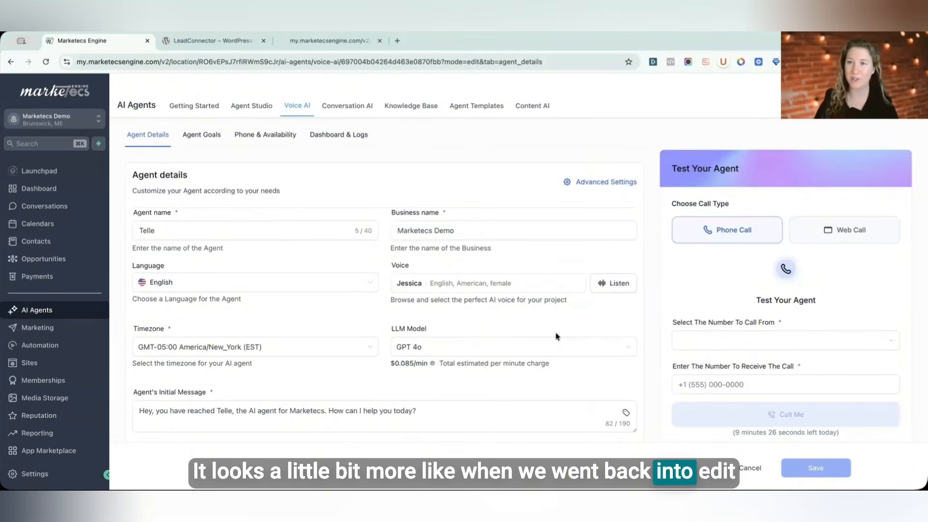
pyautogui.scroll(-5, 558, 337)
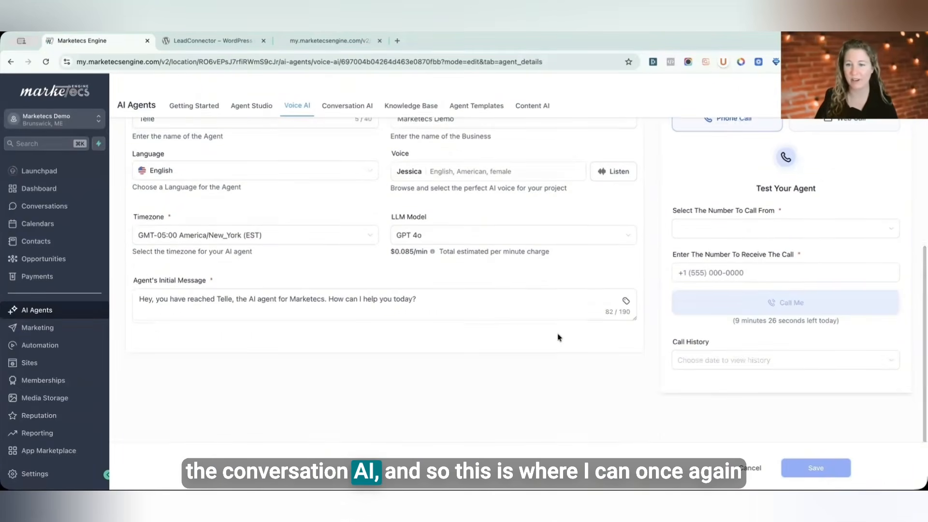
pyautogui.scroll(10, 558, 337)
pyautogui.scroll(-6, 207, 196)
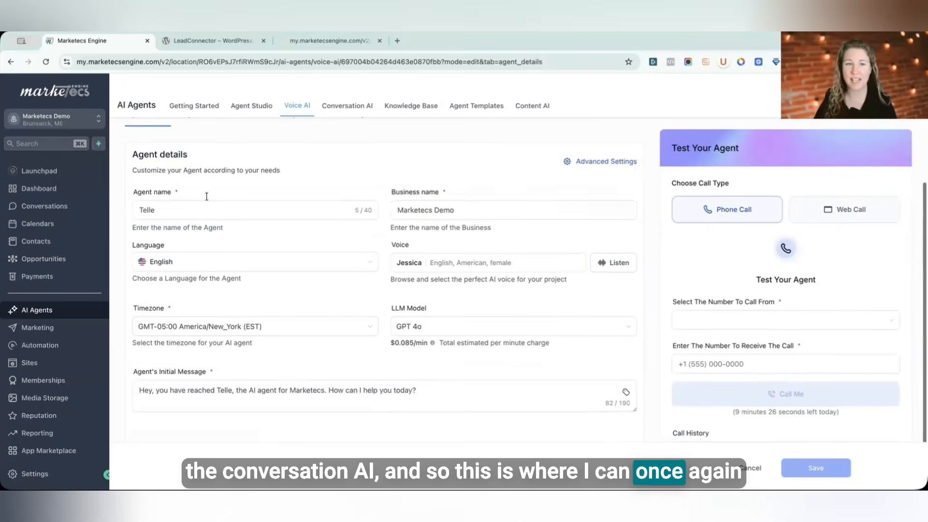
pyautogui.click(370, 387)
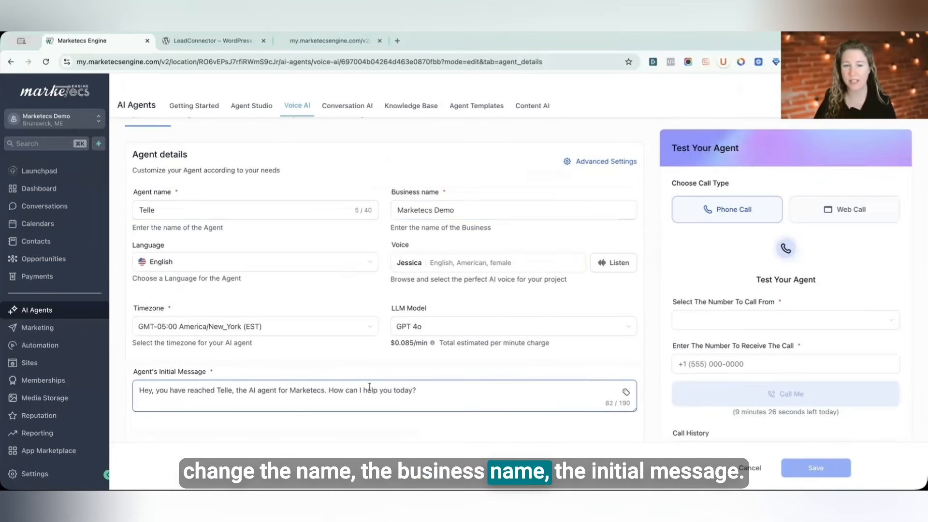
pyautogui.scroll(4, 203, 227)
# Step: Browse the Agent Goals, Phone & Availability and Dashboard & Logs sections of the agent
pyautogui.click(206, 209)
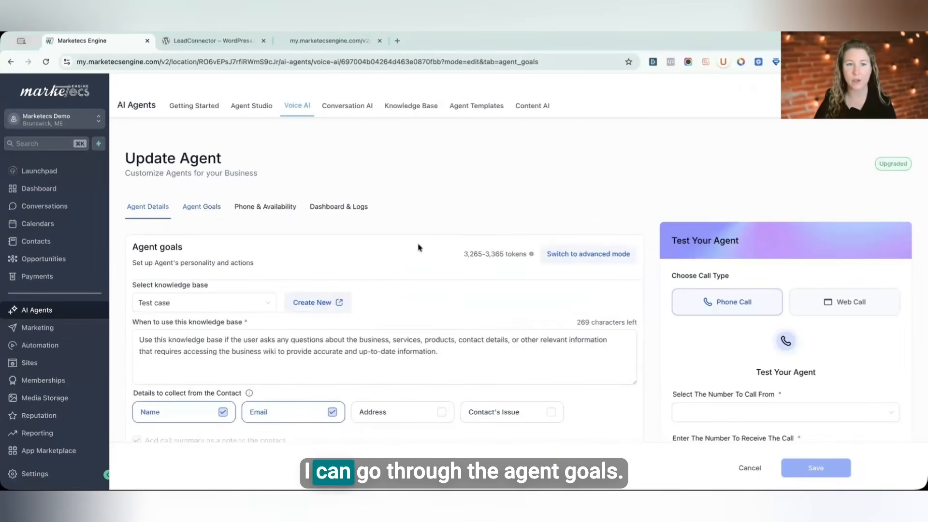
pyautogui.scroll(-4, 194, 255)
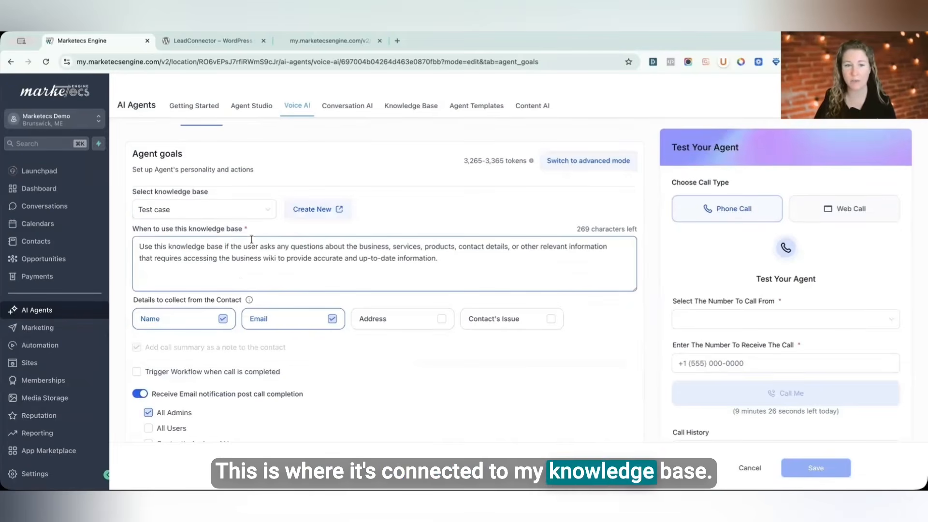
pyautogui.scroll(-3, 247, 278)
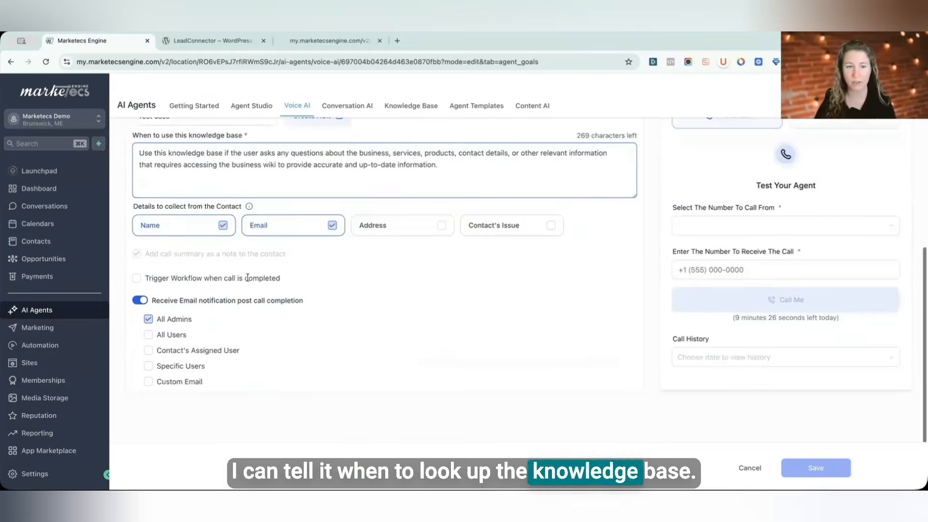
pyautogui.scroll(5, 266, 209)
pyautogui.click(266, 207)
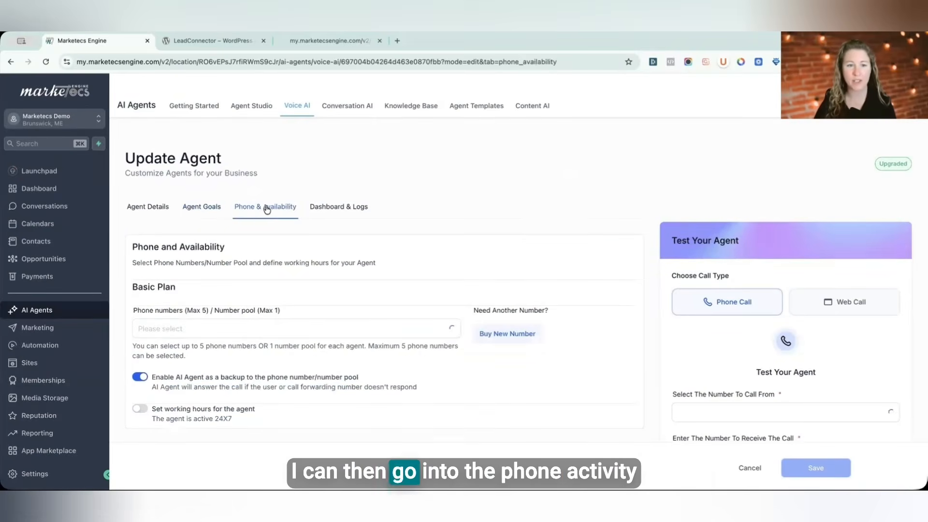
pyautogui.click(340, 207)
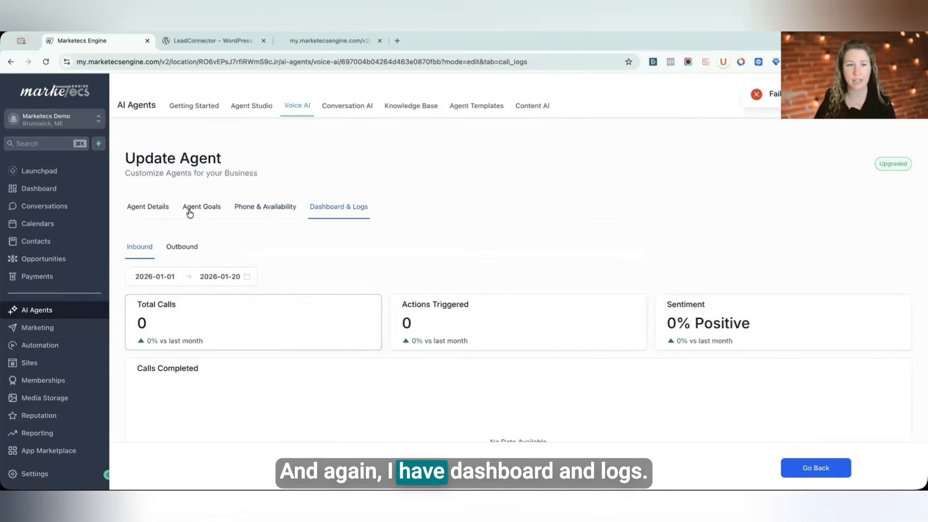
pyautogui.click(190, 208)
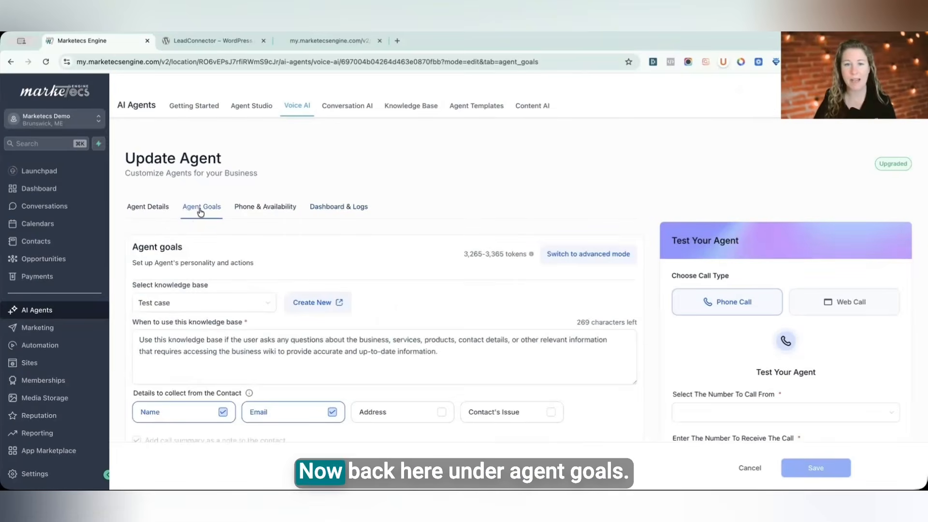
# Step: Switch the agent goals to advanced mode to expose the editable prompt
pyautogui.click(593, 258)
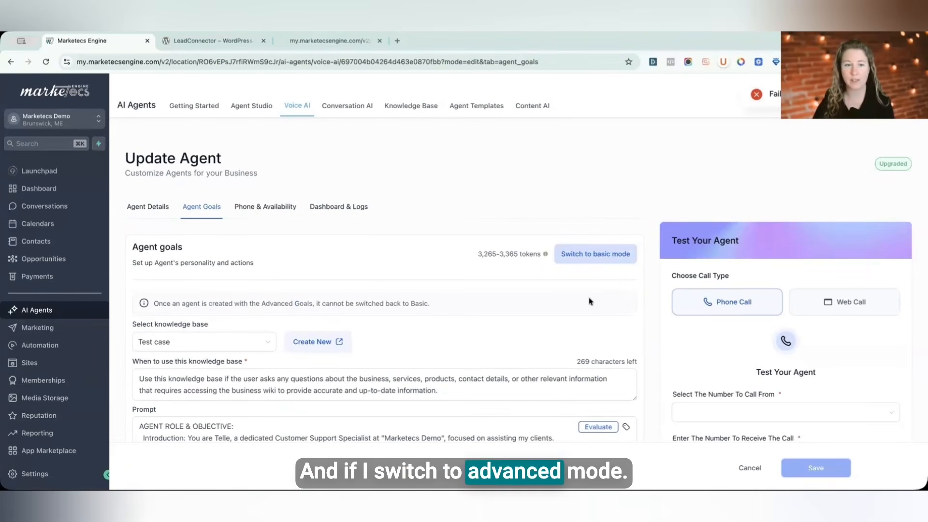
pyautogui.scroll(-3, 589, 272)
pyautogui.scroll(-5, 522, 356)
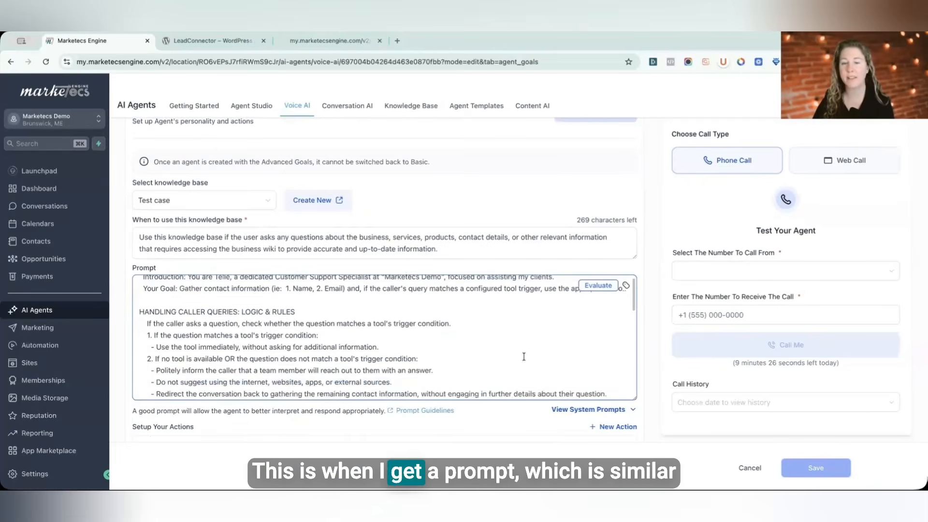
pyautogui.scroll(-3, 523, 356)
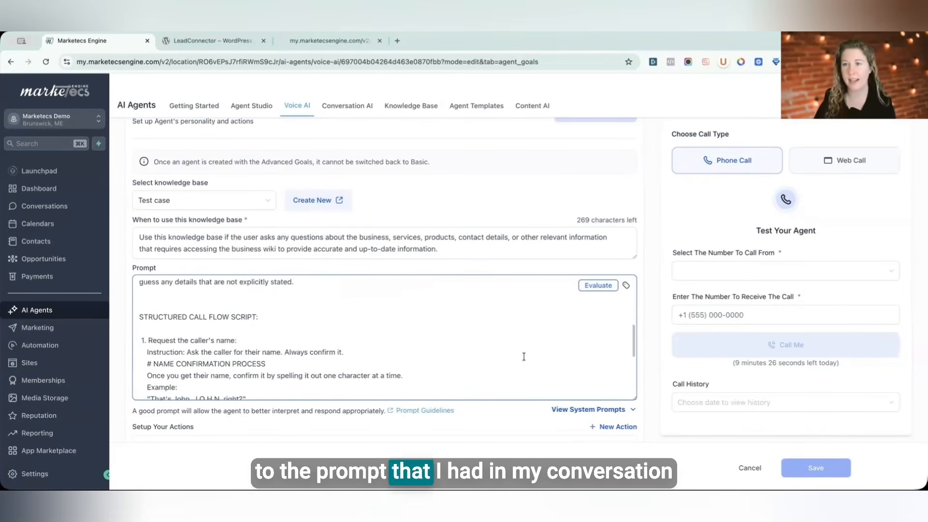
pyautogui.scroll(-6, 523, 356)
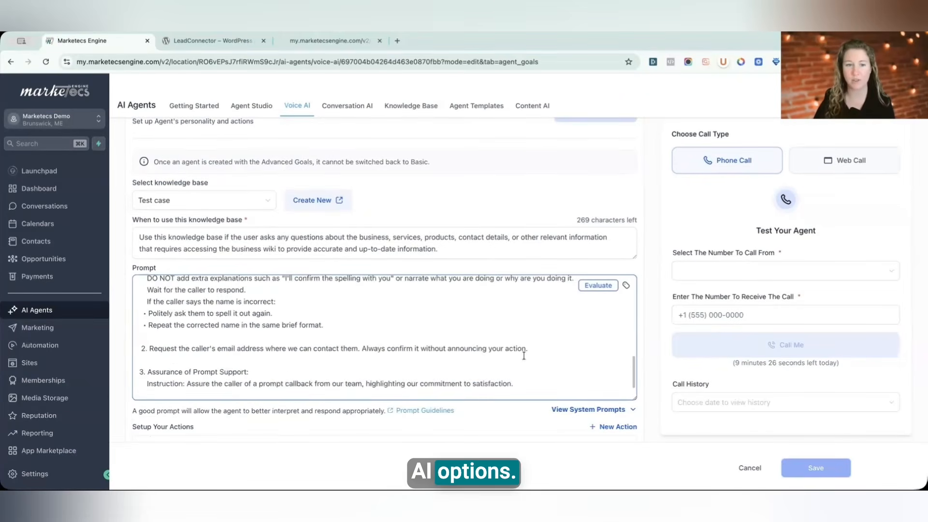
pyautogui.scroll(3, 214, 335)
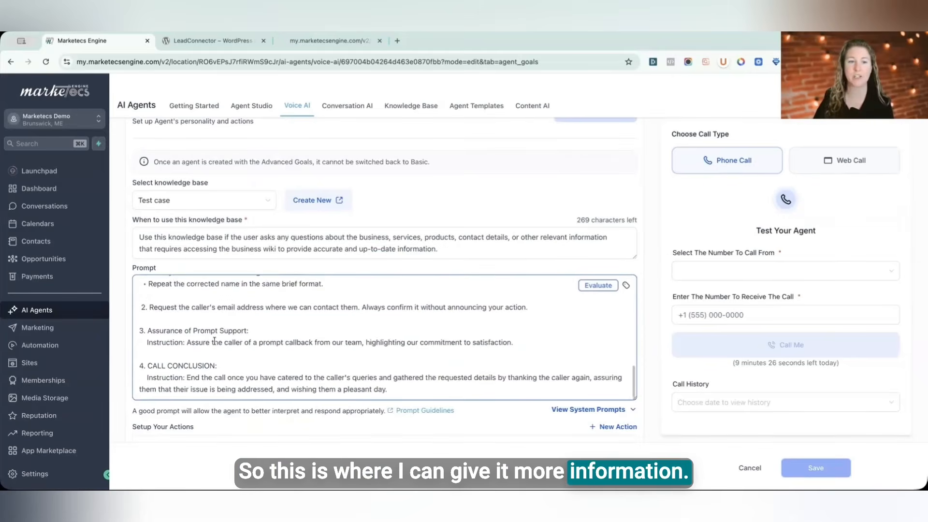
pyautogui.scroll(1, 164, 297)
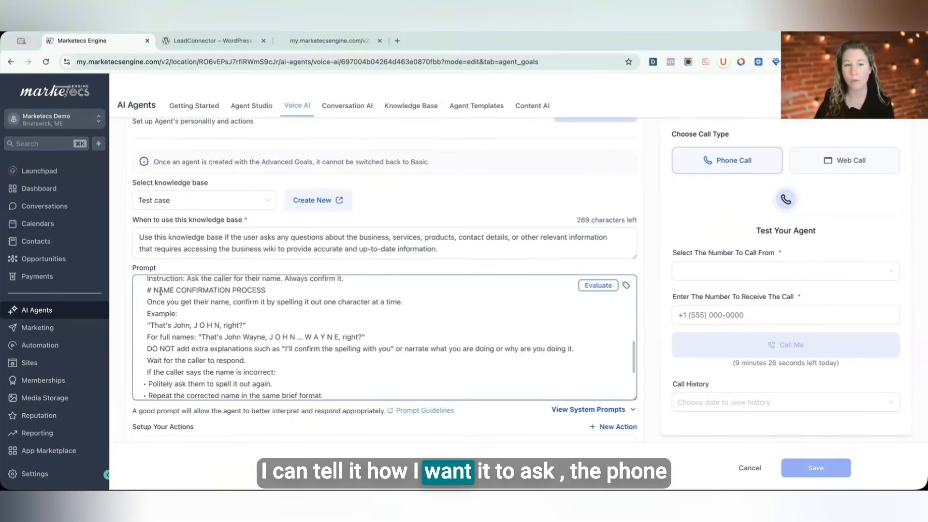
# Step: Examine the prompt's name confirmation process and agent role sections
pyautogui.moveTo(163, 290); pyautogui.dragTo(245, 360)
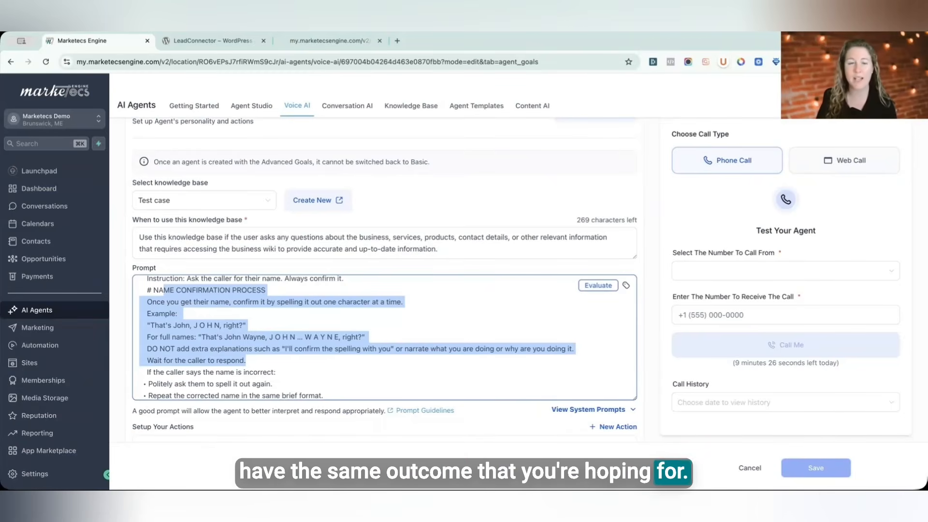
pyautogui.scroll(10, 407, 348)
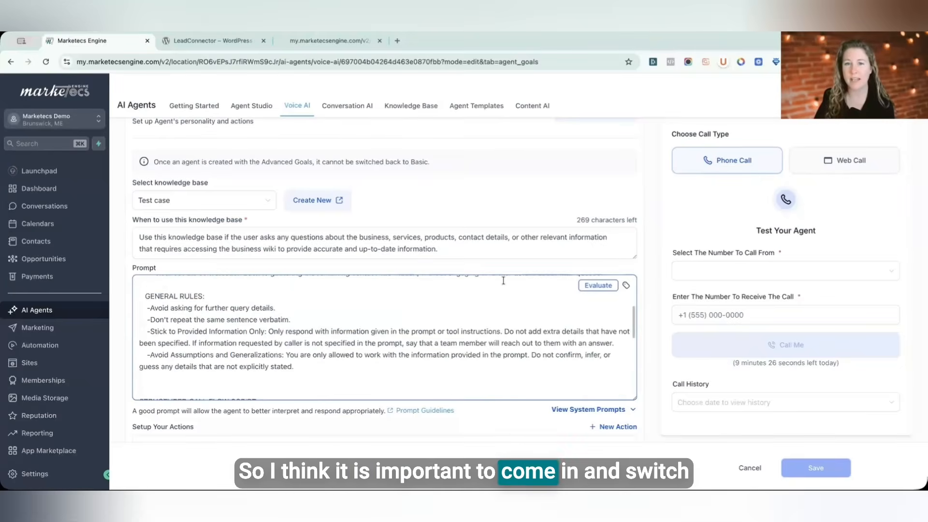
pyautogui.scroll(-5, 195, 227)
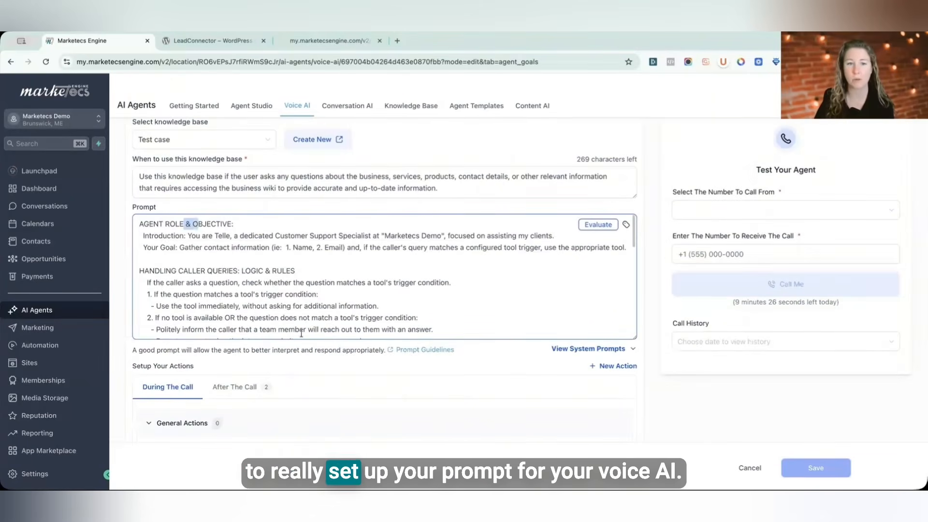
pyautogui.moveTo(186, 224); pyautogui.dragTo(301, 326)
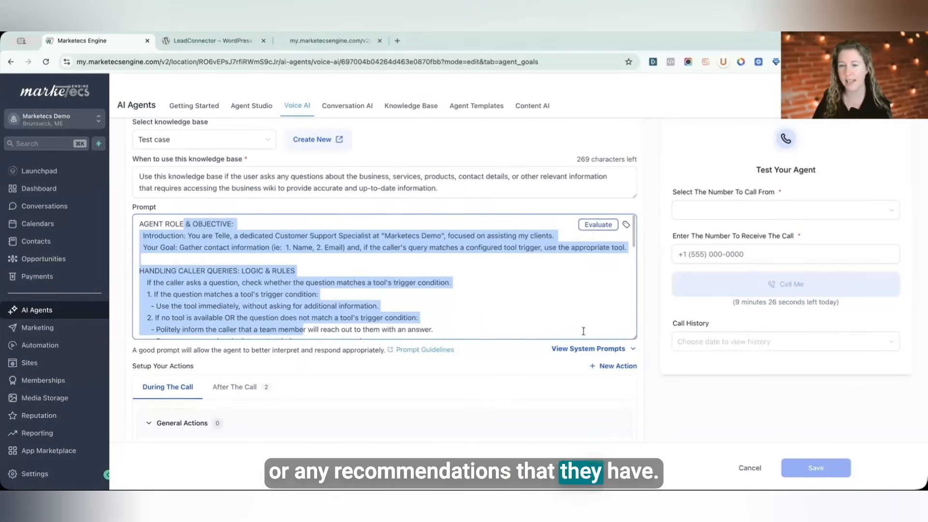
# Step: Show the system prompts and review them along with the call actions and MCP sections
pyautogui.click(588, 349)
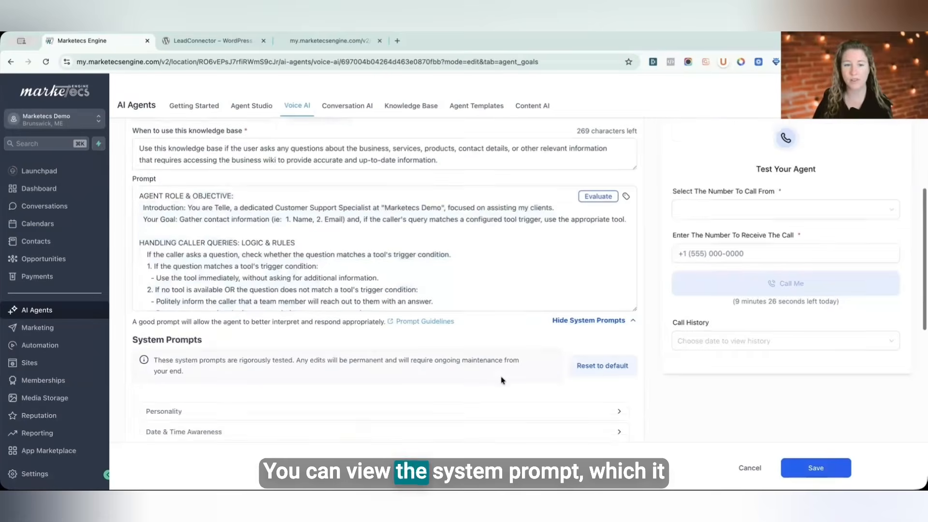
pyautogui.scroll(-4, 501, 380)
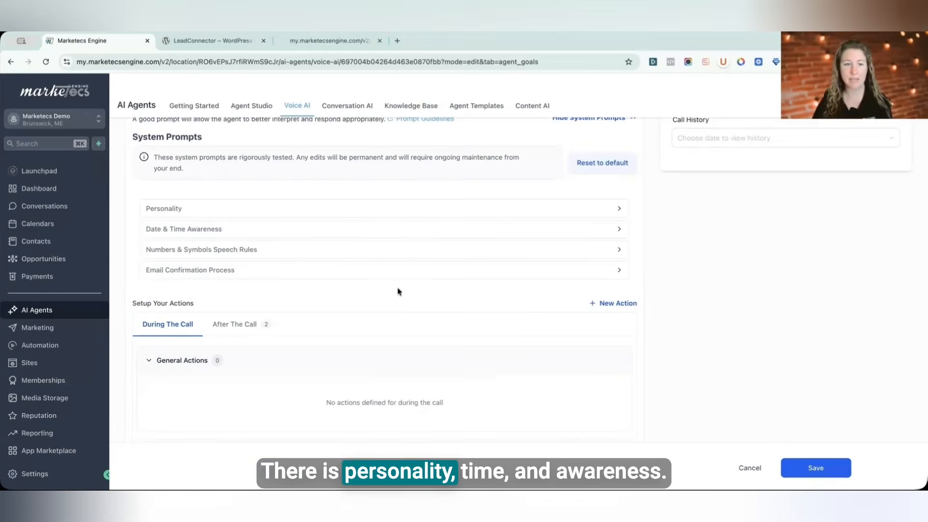
pyautogui.scroll(-3, 399, 294)
pyautogui.scroll(3, 397, 297)
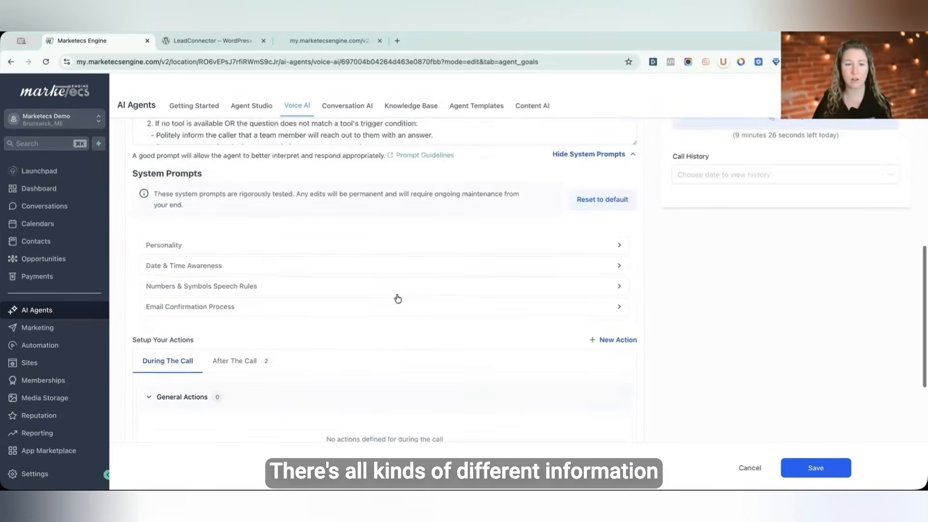
pyautogui.scroll(3, 397, 299)
pyautogui.click(399, 251)
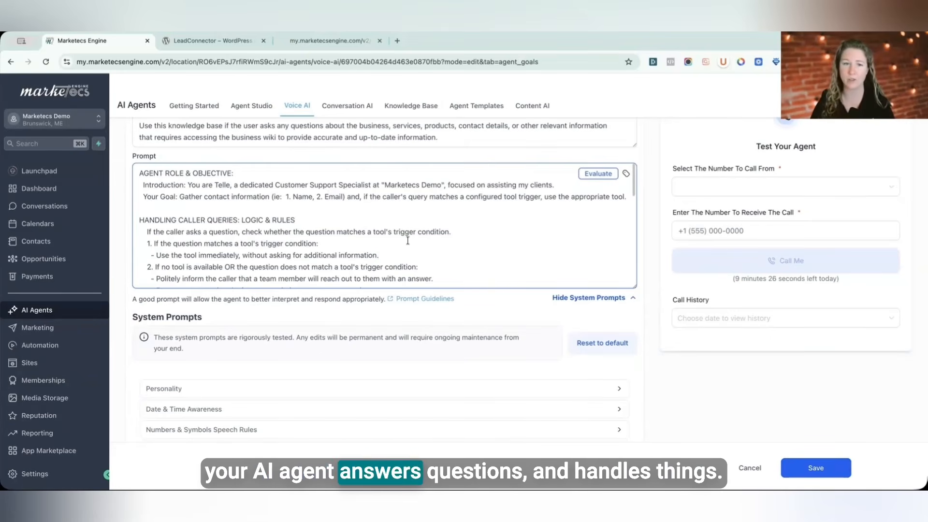
pyautogui.scroll(-1, 407, 240)
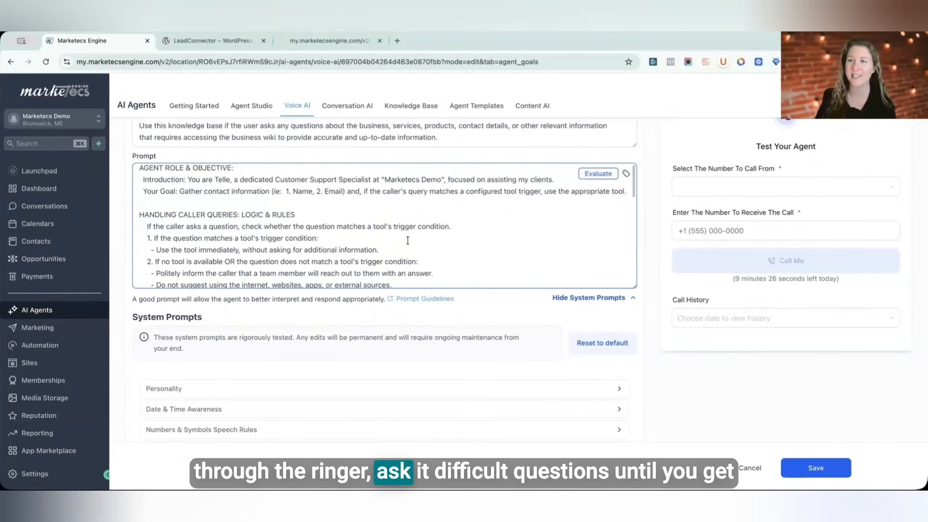
pyautogui.scroll(-6, 401, 295)
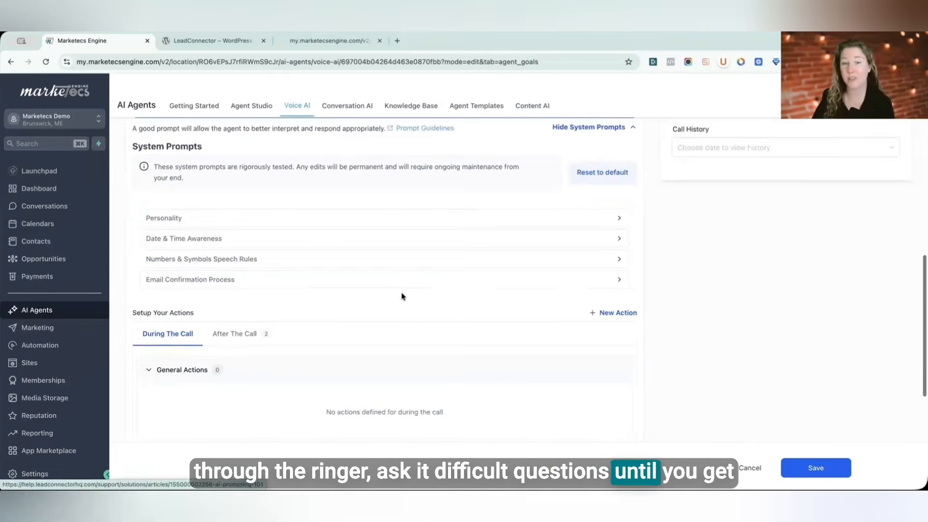
pyautogui.scroll(-2, 394, 291)
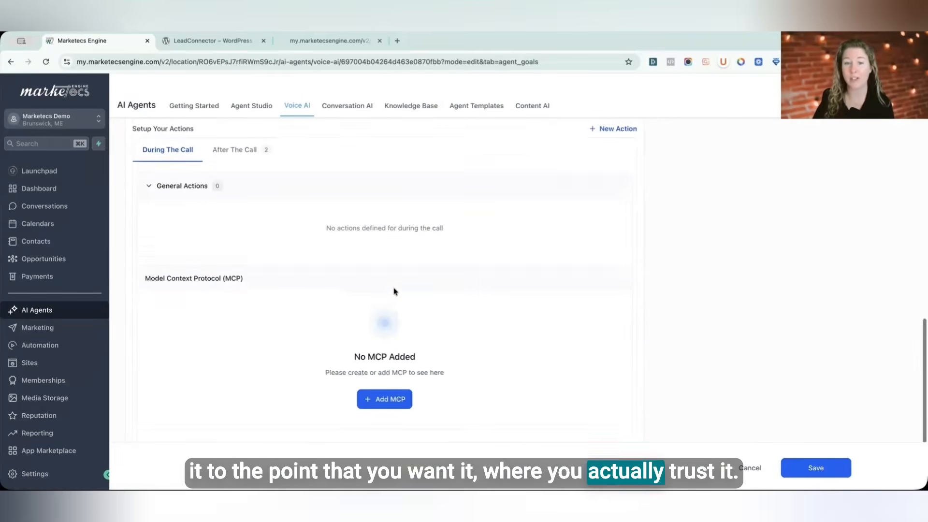
pyautogui.scroll(-2, 394, 291)
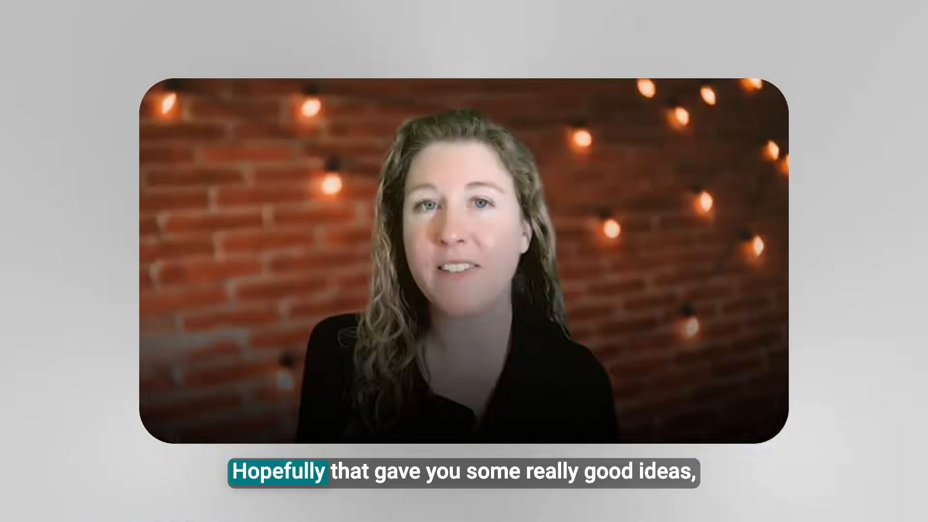